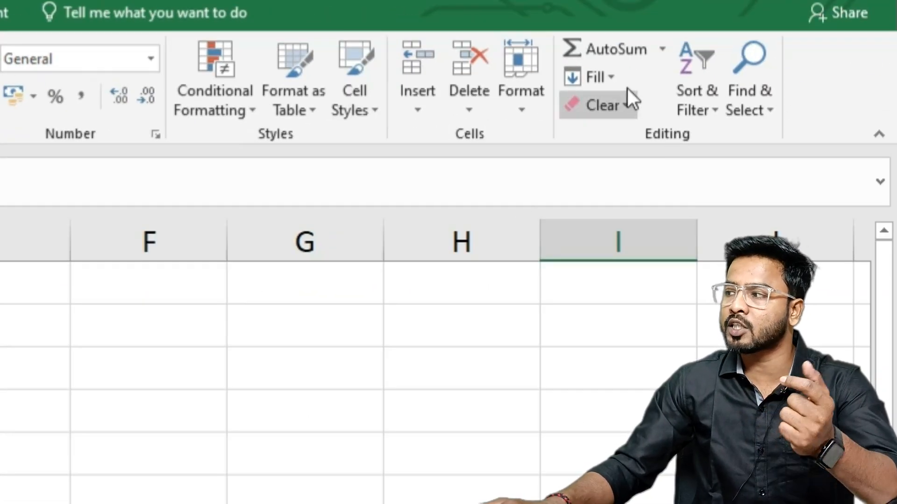
{"action": "left_click", "coordinate": [609, 82]}
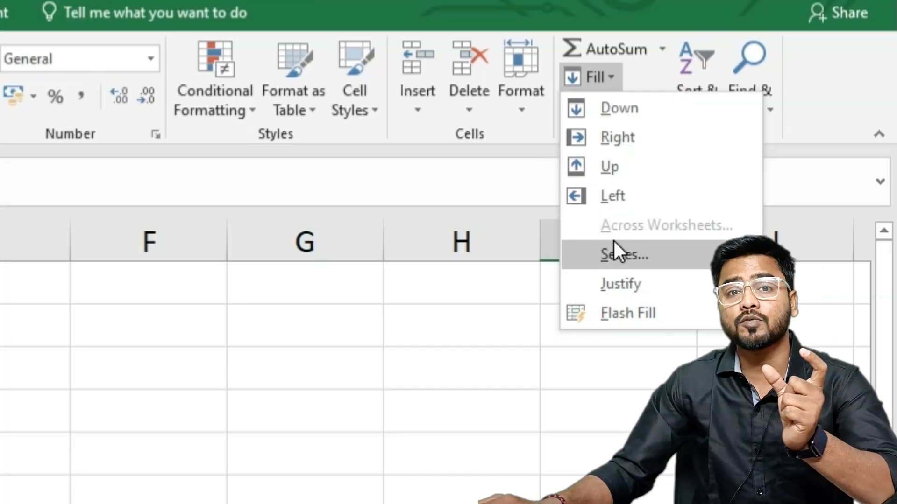
{"action": "left_click", "coordinate": [642, 228]}
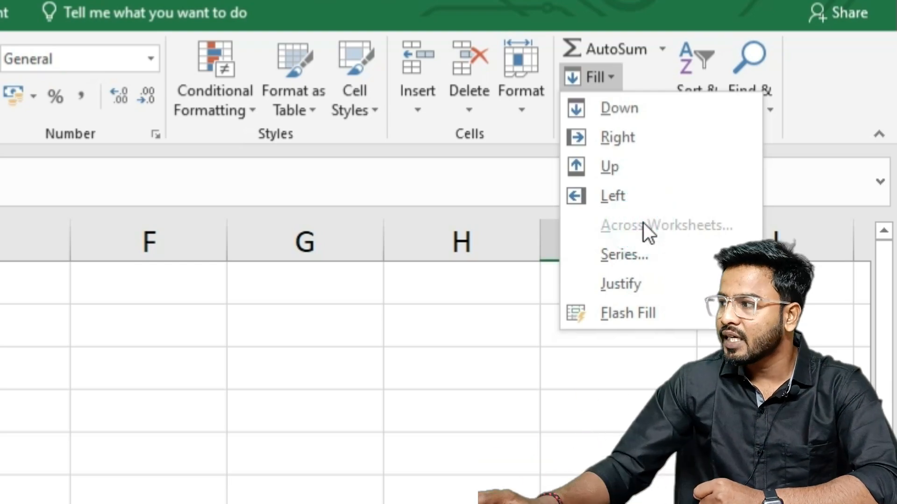
{"action": "left_click", "coordinate": [621, 255]}
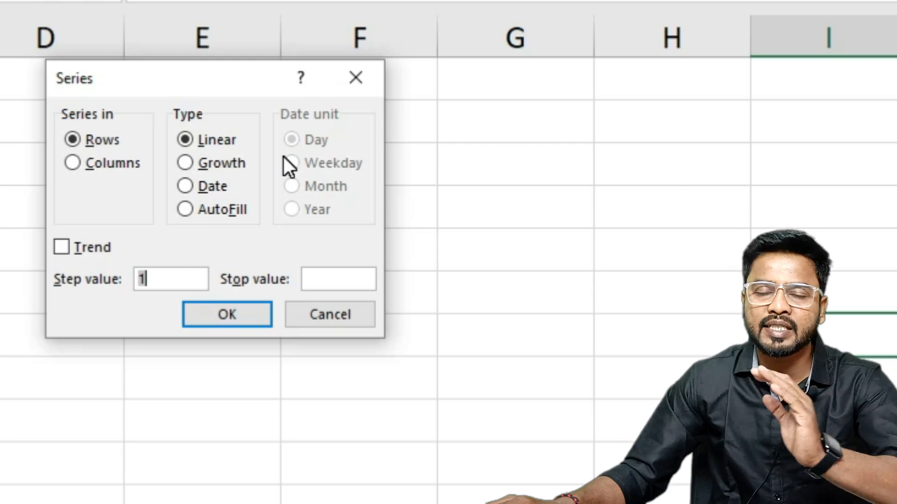
{"action": "left_click", "coordinate": [357, 315]}
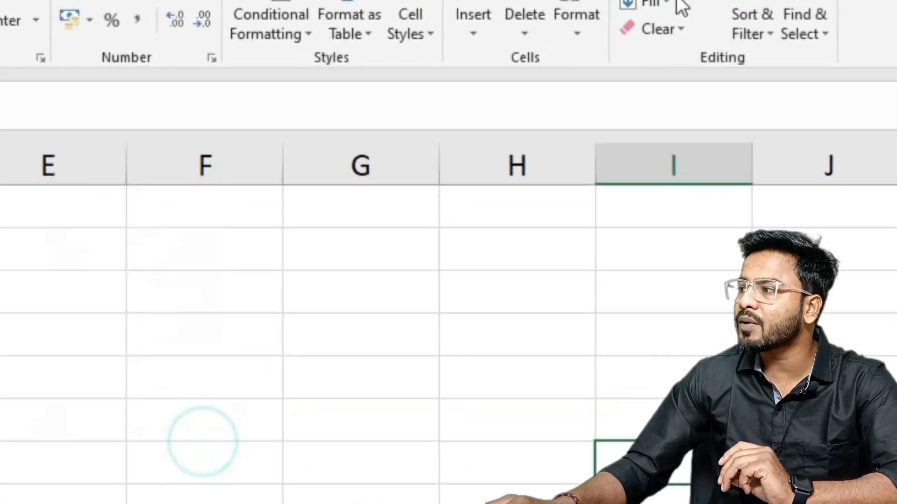
{"action": "left_click", "coordinate": [672, 3]}
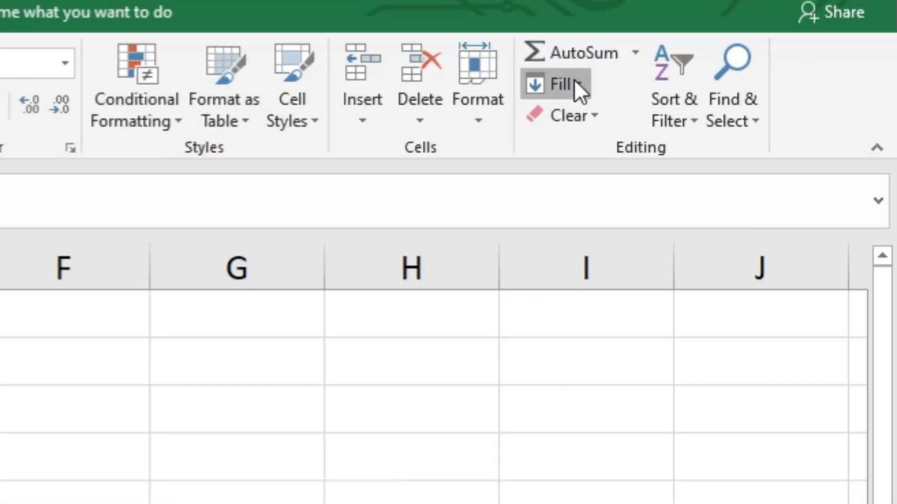
{"action": "left_click", "coordinate": [709, 62]}
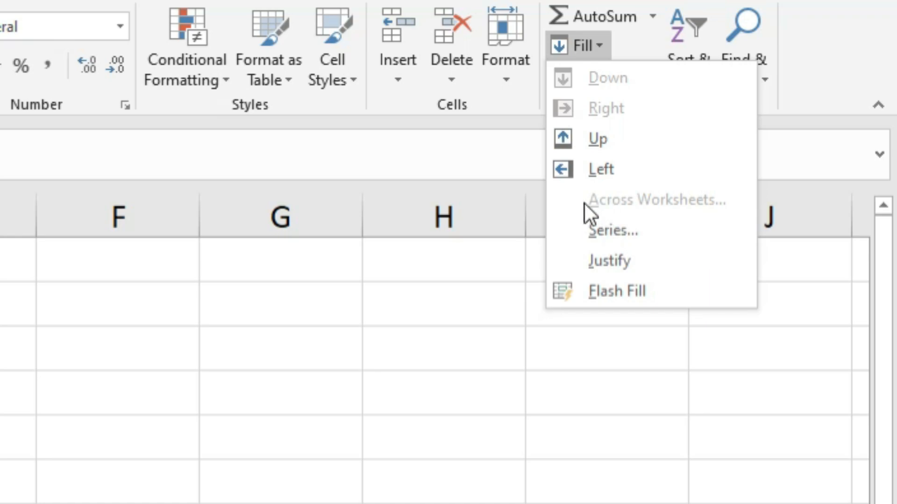
{"action": "left_click", "coordinate": [610, 204]}
{"action": "key", "text": "Escape"}
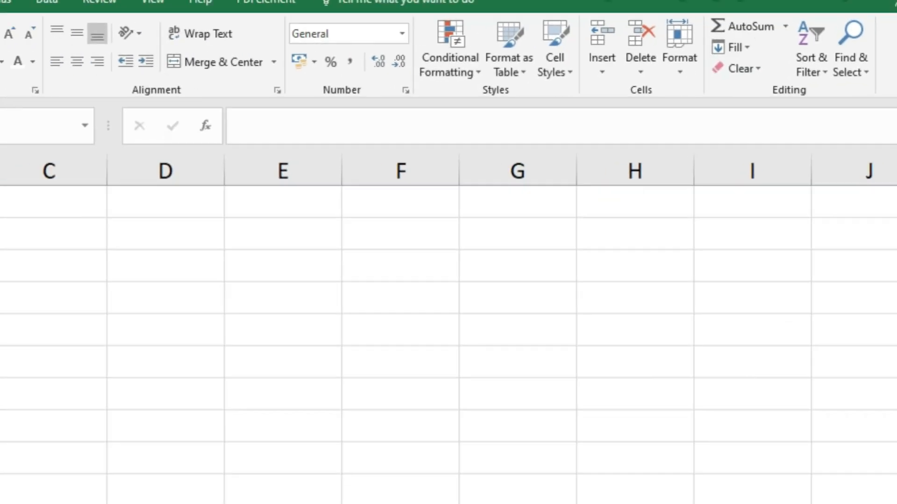
Rename the Sheet2 worksheet as 2024.
{"action": "left_click", "coordinate": [112, 484]}
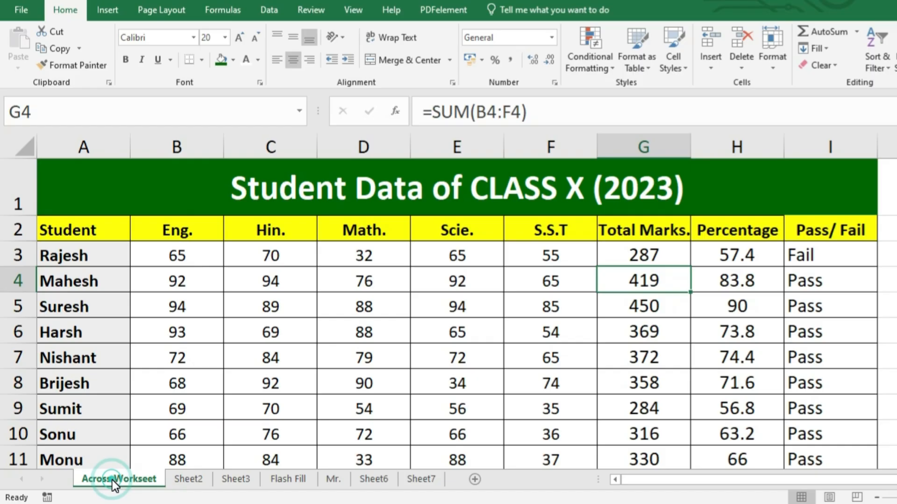
{"action": "scroll", "coordinate": [278, 257], "scroll_direction": "down", "scroll_amount": 2, "text": "ctrl"}
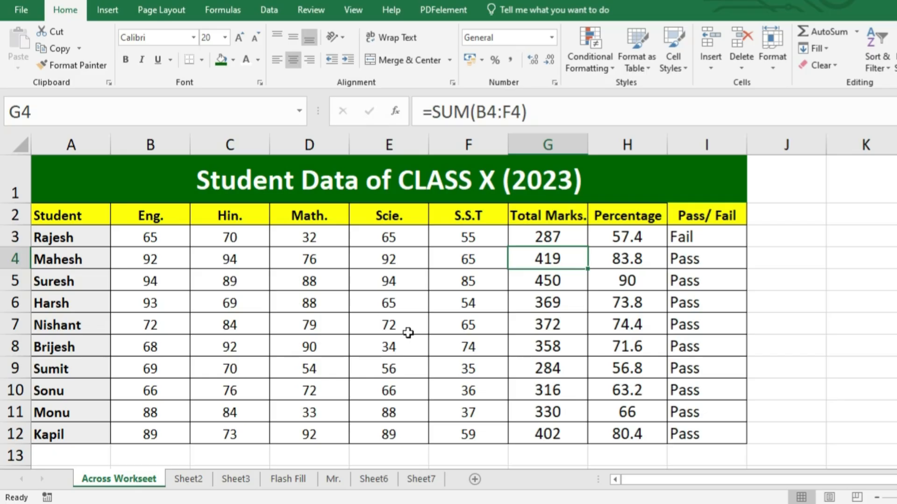
{"action": "left_click", "coordinate": [183, 479]}
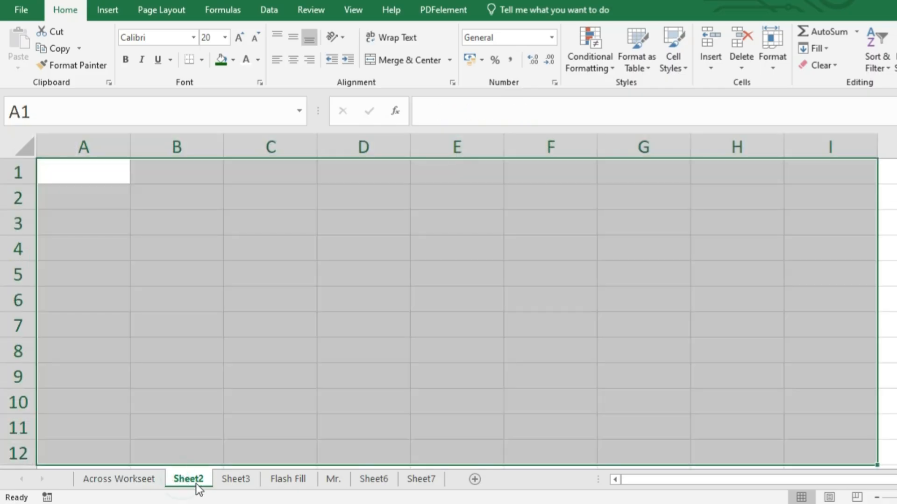
{"action": "double_click", "coordinate": [189, 480]}
{"action": "type", "text": "2024"}
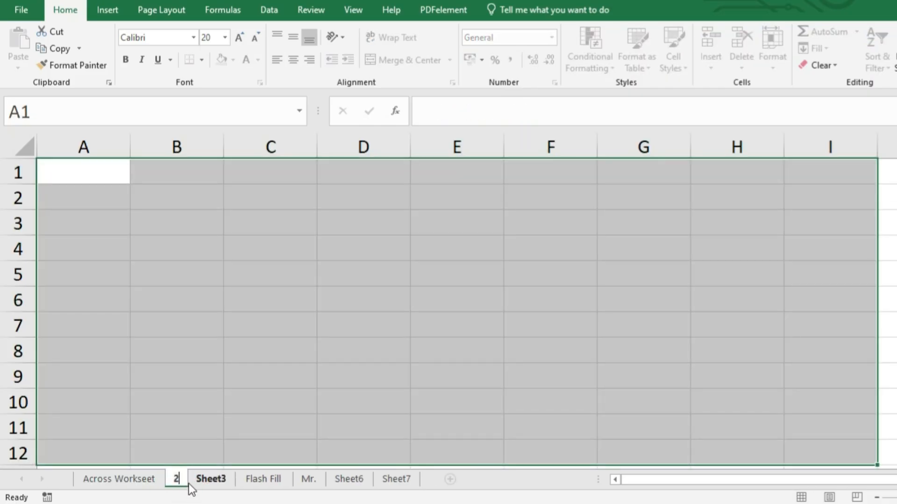
{"action": "key", "text": "Return"}
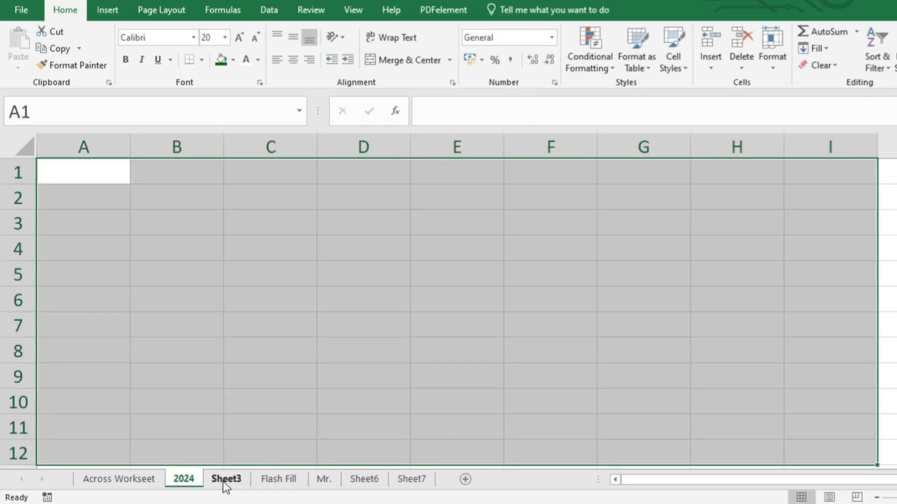
Rename the Sheet3 worksheet as 2025.
{"action": "left_click", "coordinate": [224, 481]}
{"action": "double_click", "coordinate": [224, 479]}
{"action": "type", "text": "2025"}
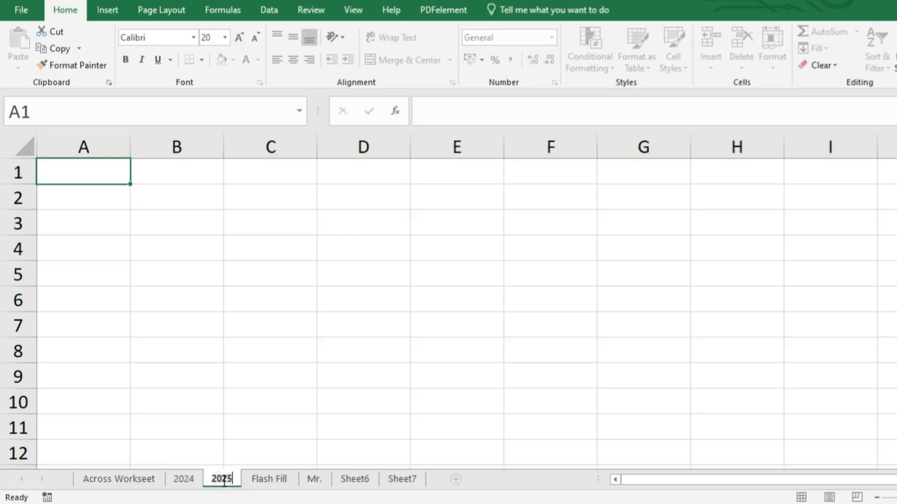
{"action": "key", "text": "Return"}
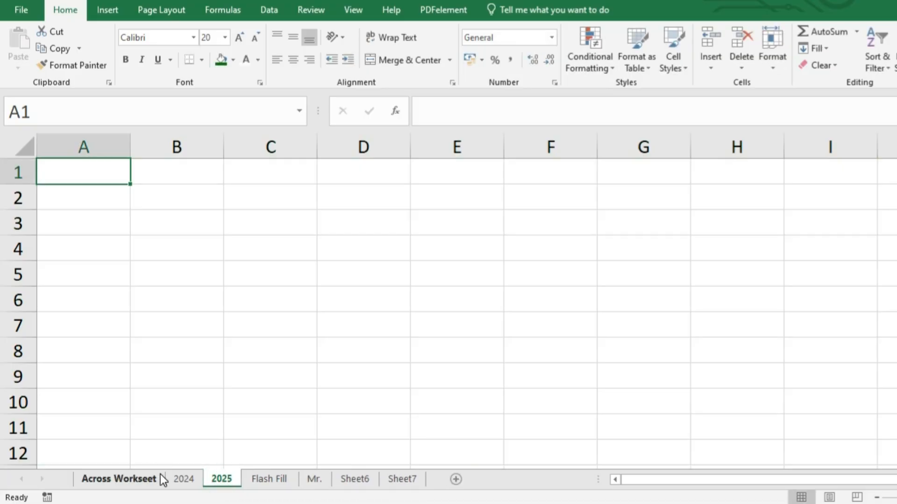
Switch between the student data sheet and the 2024 and 2025 sheets to compare their contents.
{"action": "left_click", "coordinate": [127, 480]}
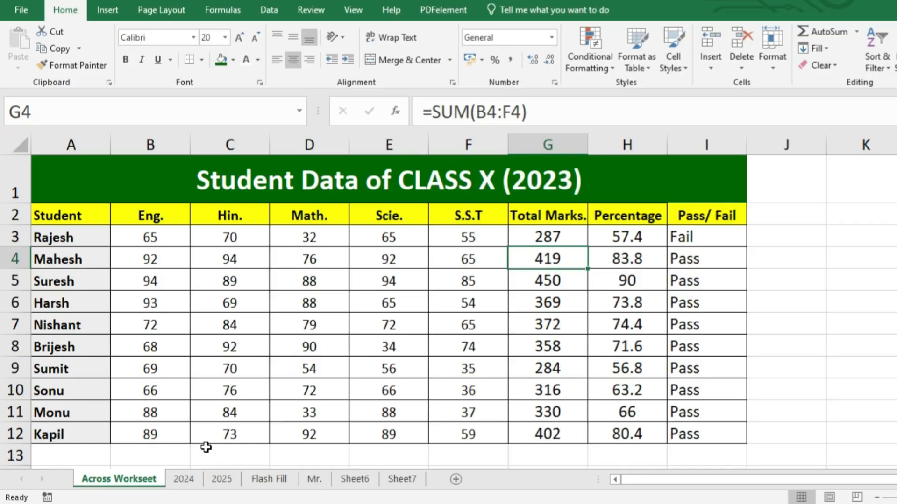
{"action": "left_click", "coordinate": [183, 479]}
{"action": "left_click", "coordinate": [223, 480]}
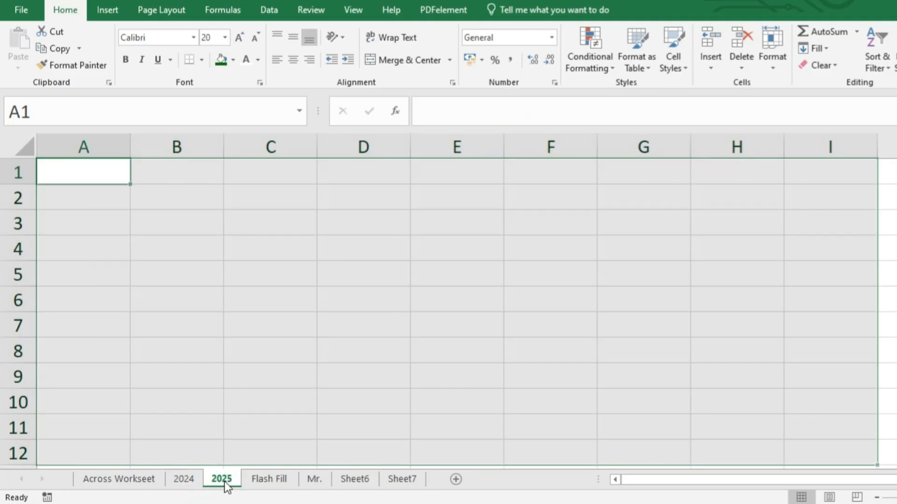
{"action": "left_click", "coordinate": [107, 480]}
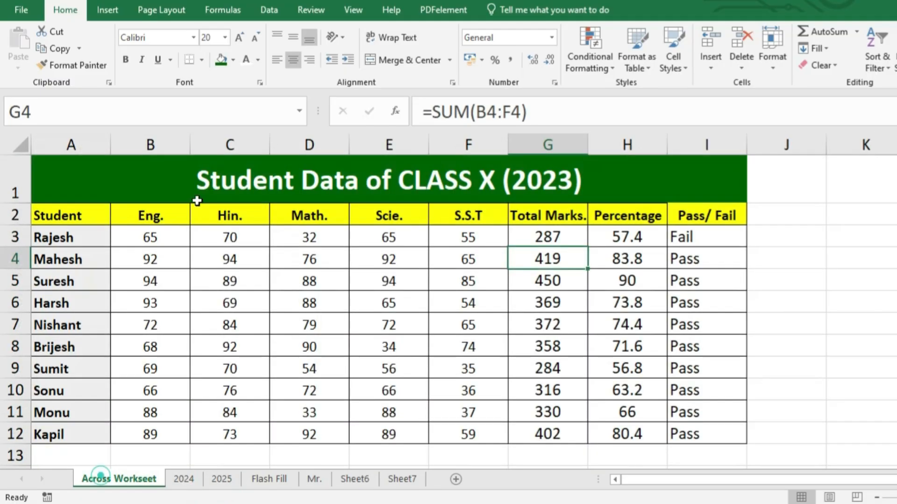
{"action": "left_click", "coordinate": [183, 479]}
{"action": "left_click", "coordinate": [219, 478]}
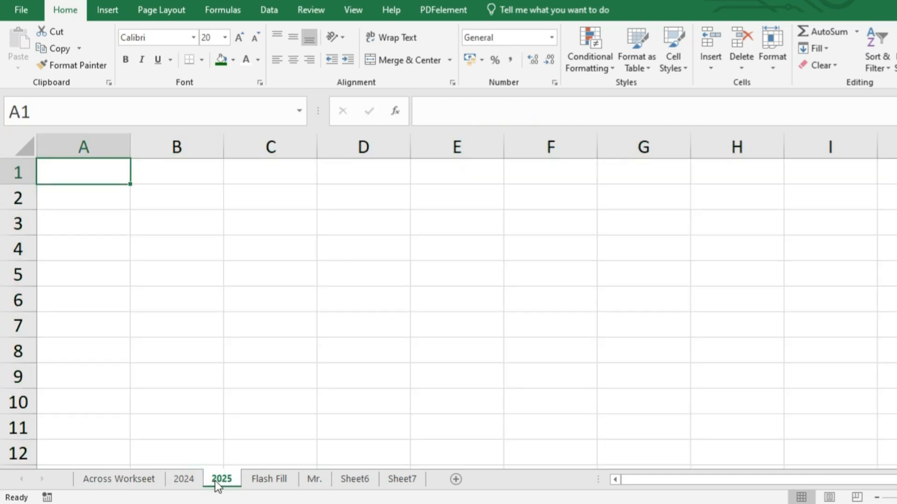
{"action": "left_click", "coordinate": [106, 480]}
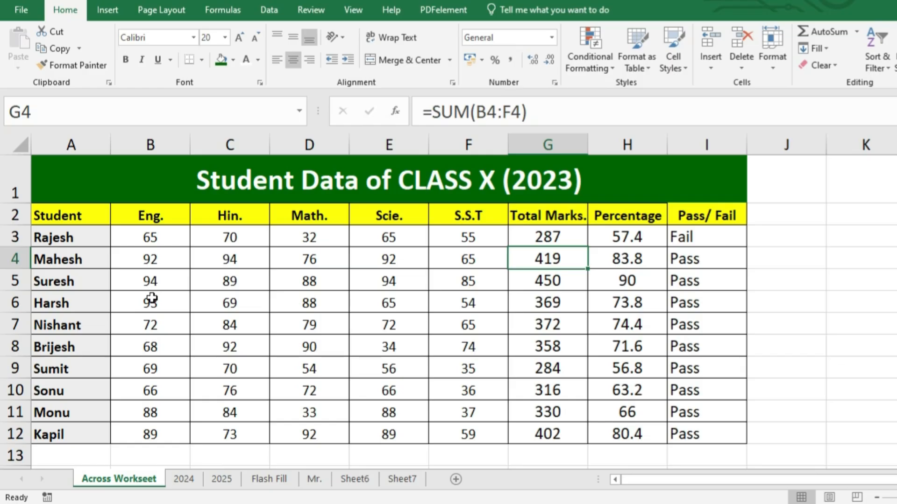
{"action": "left_click", "coordinate": [171, 450]}
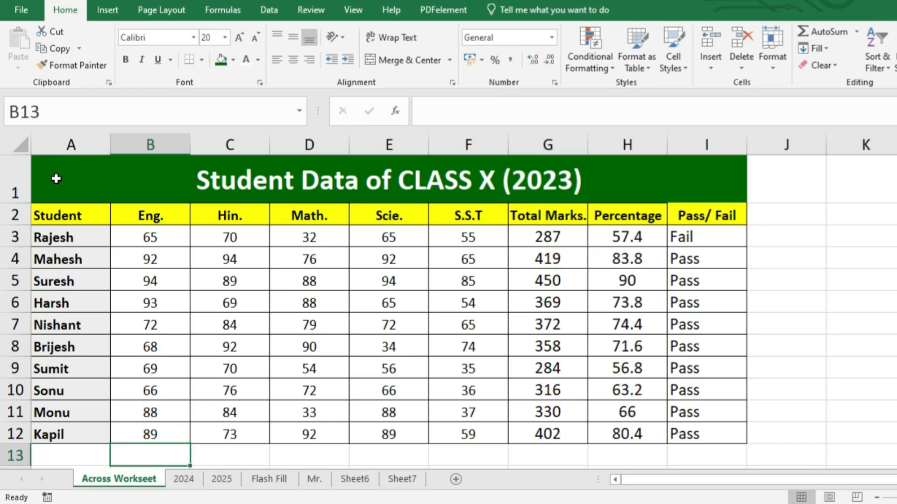
Select the student table A1:I12, group it with sheets 2024 and 2025, and fill it across worksheets with All.
{"action": "left_click_drag", "start_coordinate": [57, 179], "coordinate": [557, 428]}
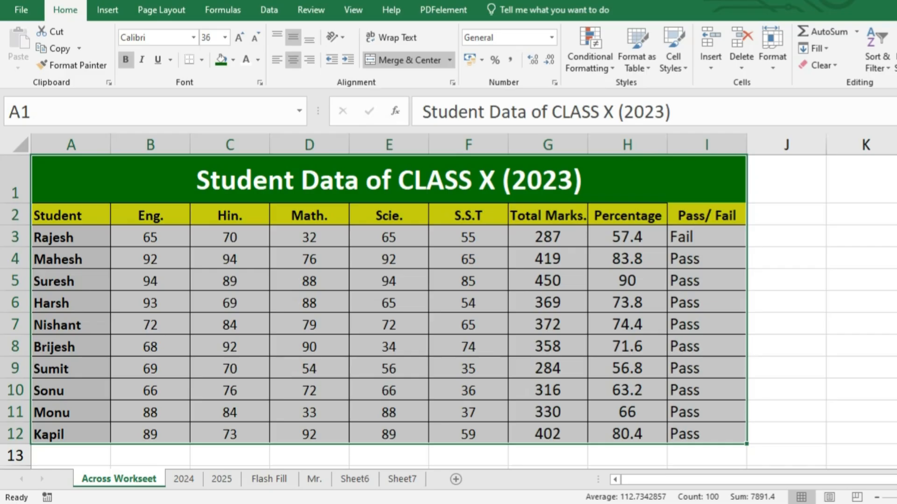
{"action": "left_click", "coordinate": [184, 479], "text": "ctrl"}
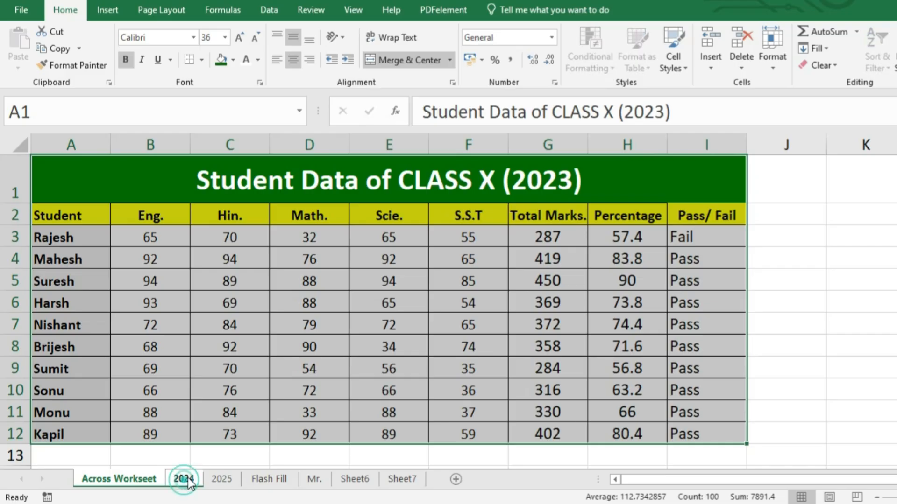
{"action": "left_click", "coordinate": [218, 481], "text": "ctrl"}
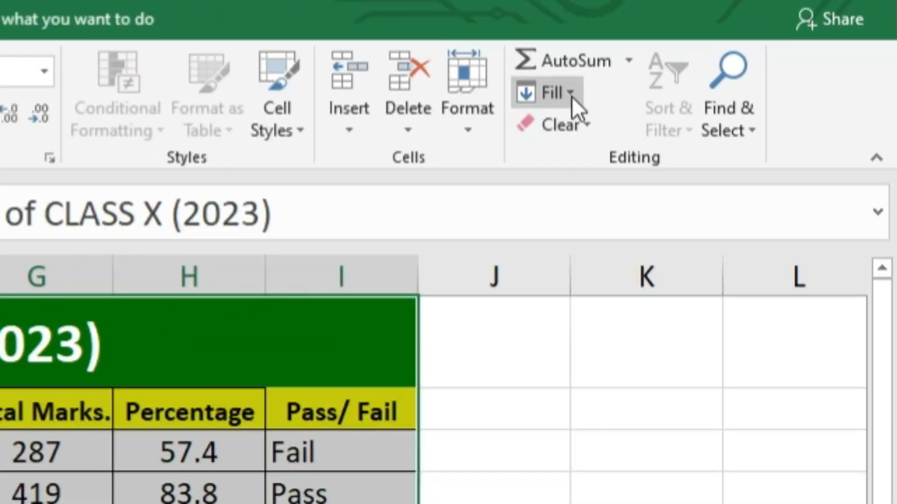
{"action": "left_click", "coordinate": [801, 50]}
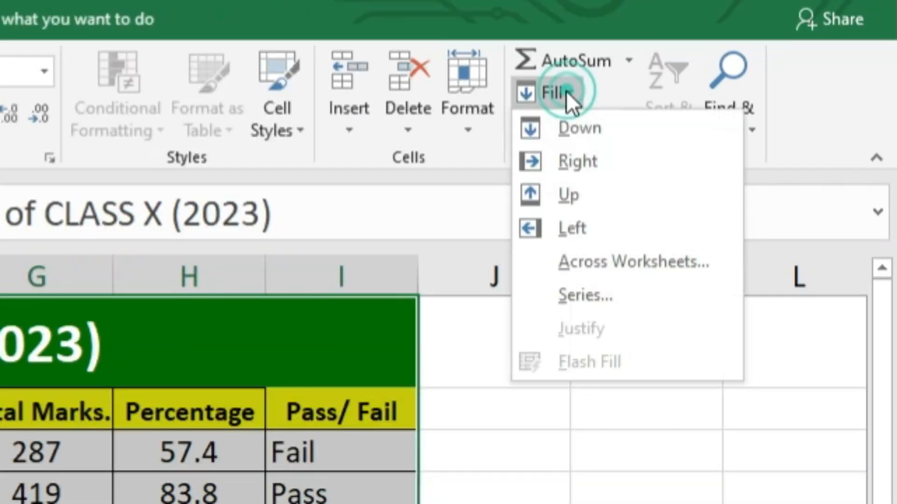
{"action": "left_click", "coordinate": [595, 272]}
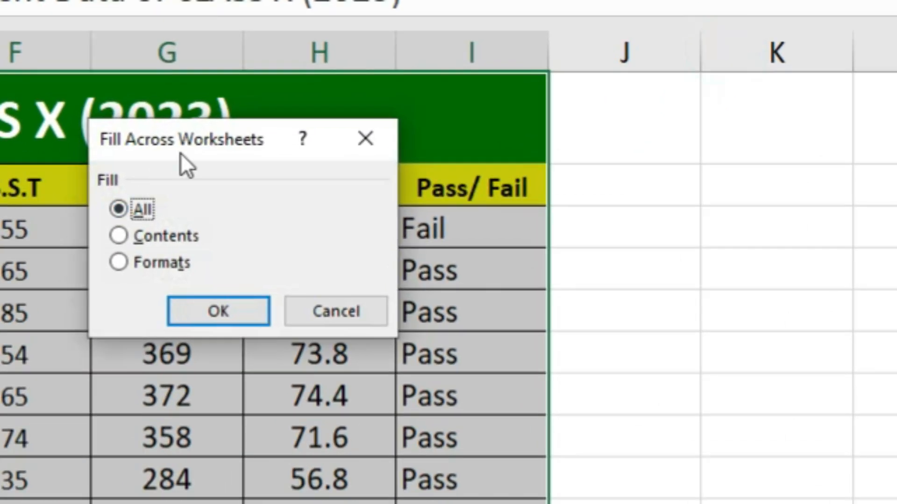
{"action": "left_click_drag", "start_coordinate": [181, 154], "coordinate": [525, 203]}
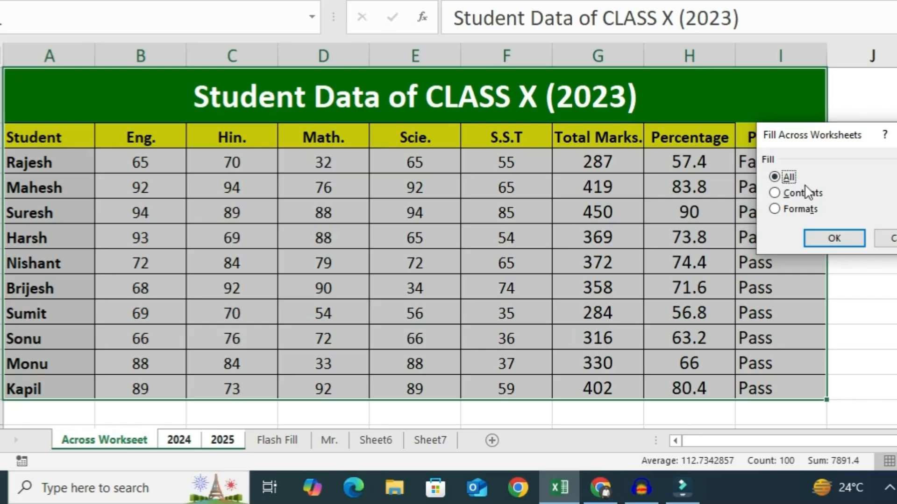
{"action": "left_click", "coordinate": [821, 232]}
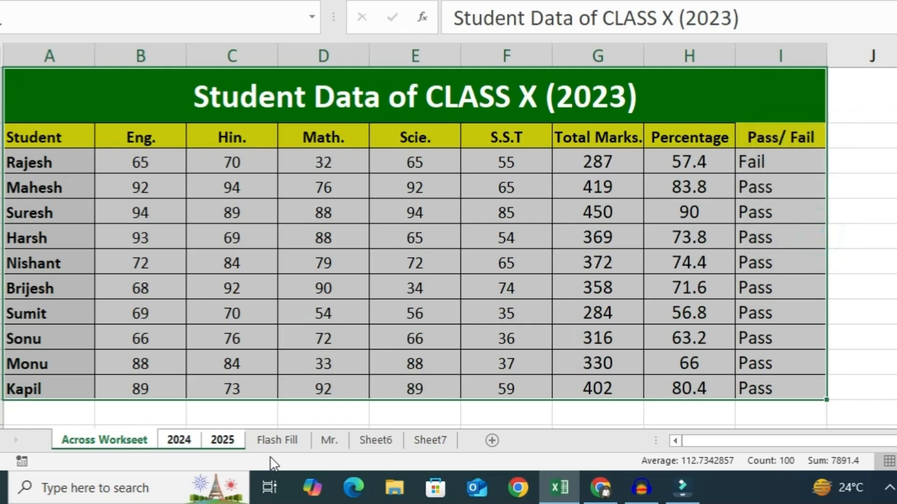
Open the 2024 sheet and inspect the copied student table.
{"action": "left_click", "coordinate": [278, 441]}
{"action": "left_click", "coordinate": [180, 442]}
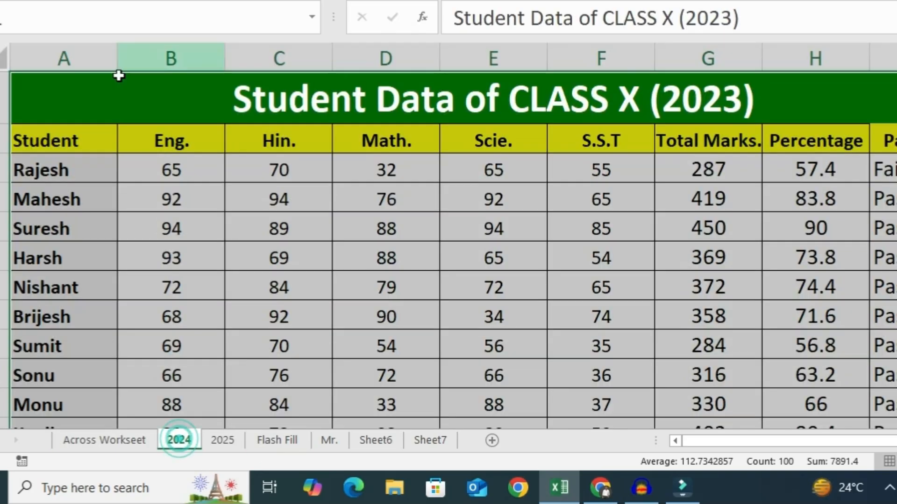
{"action": "left_click", "coordinate": [176, 265]}
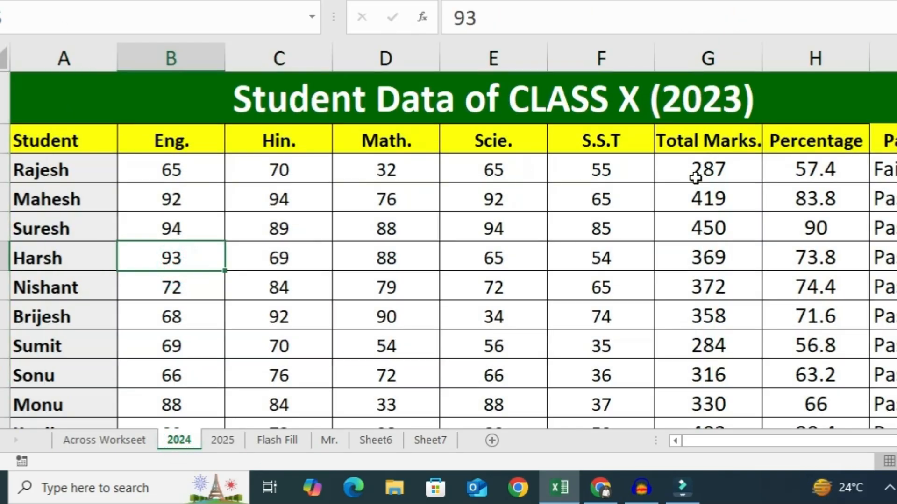
Regroup the data sheet with 2024 and 2025 and fill only the table's Formats across worksheets.
{"action": "left_click", "coordinate": [224, 440]}
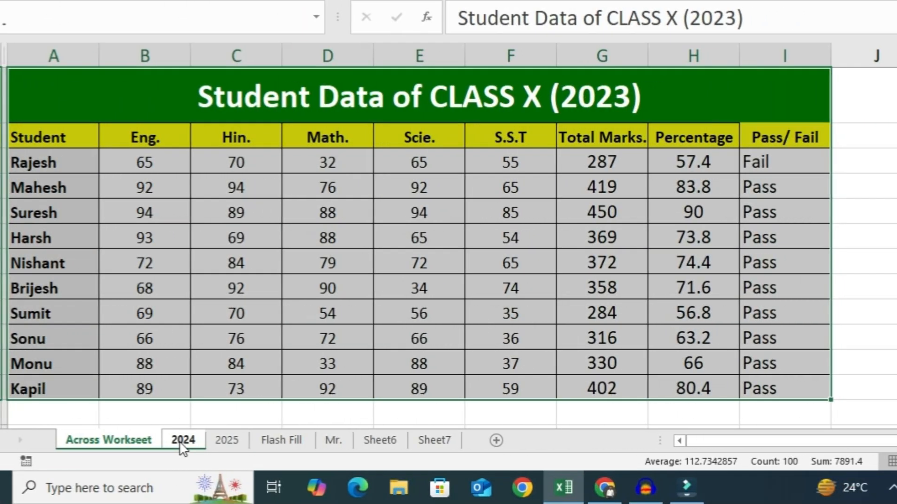
{"action": "left_click", "coordinate": [228, 441], "text": "ctrl"}
{"action": "left_click", "coordinate": [272, 440], "text": "ctrl"}
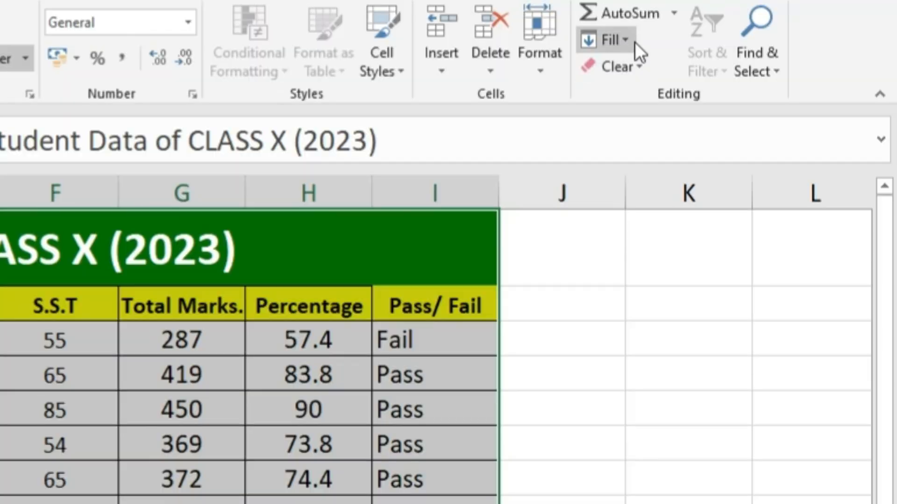
{"action": "left_click", "coordinate": [748, 1]}
{"action": "left_click", "coordinate": [632, 181]}
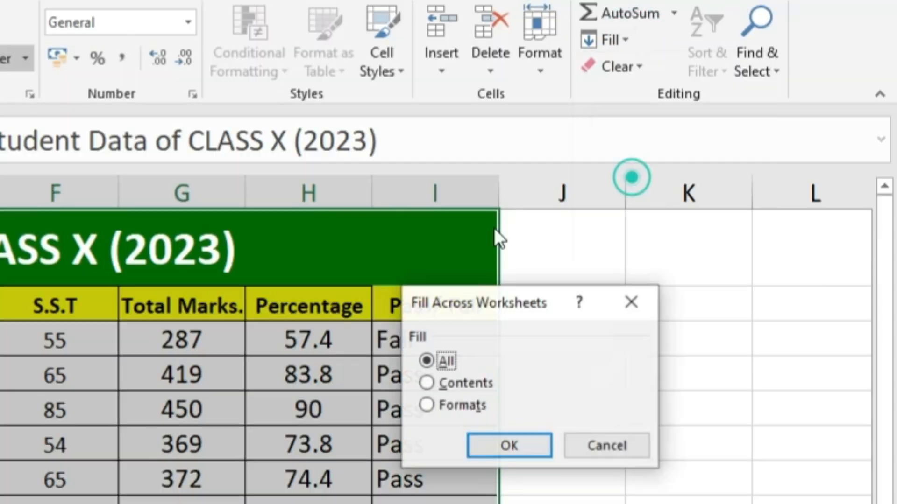
{"action": "left_click_drag", "start_coordinate": [452, 300], "coordinate": [427, 342]}
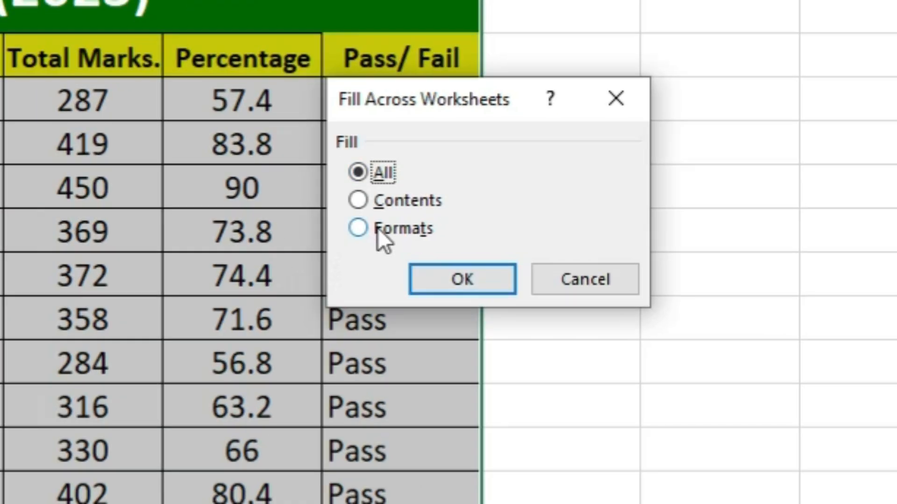
{"action": "left_click", "coordinate": [379, 229]}
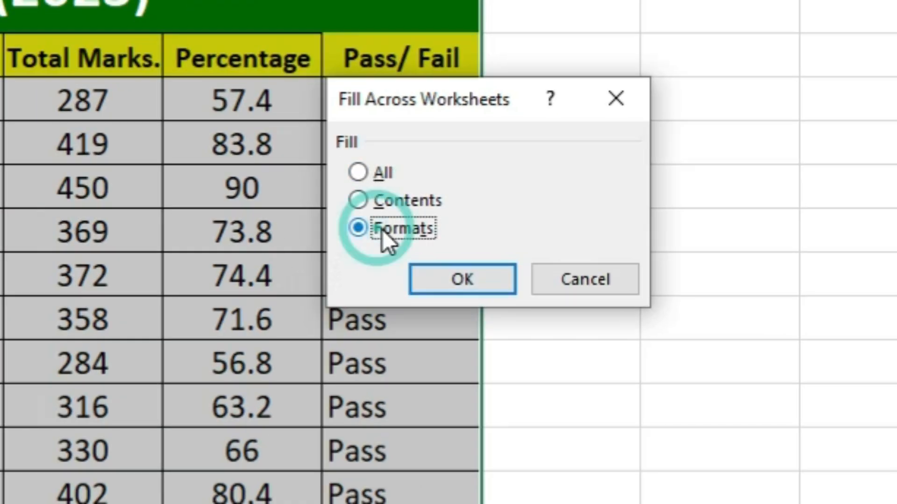
{"action": "left_click", "coordinate": [472, 277]}
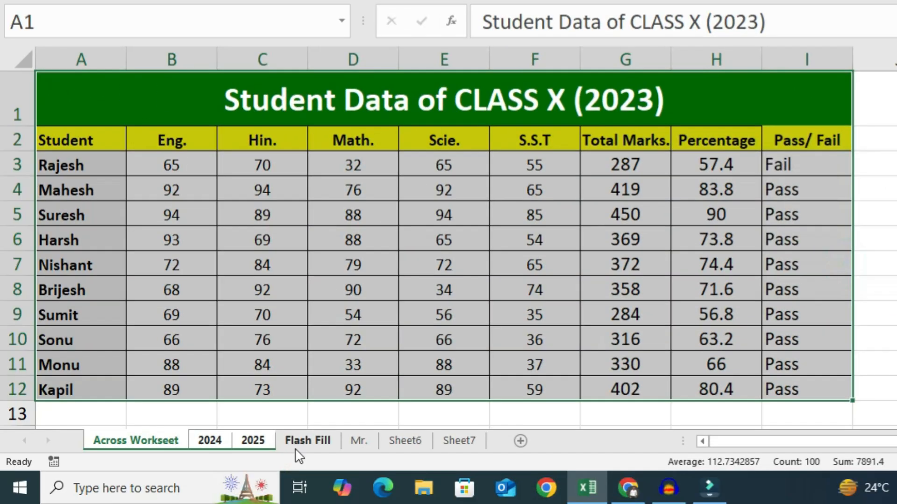
Open the 2024 sheet and inspect the table formats filled onto it.
{"action": "left_click", "coordinate": [305, 439]}
{"action": "left_click", "coordinate": [209, 439]}
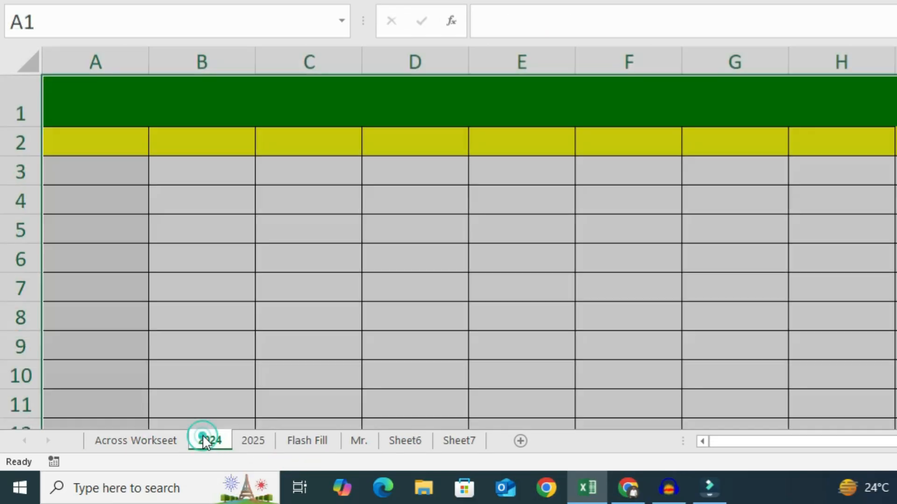
{"action": "left_click", "coordinate": [237, 342]}
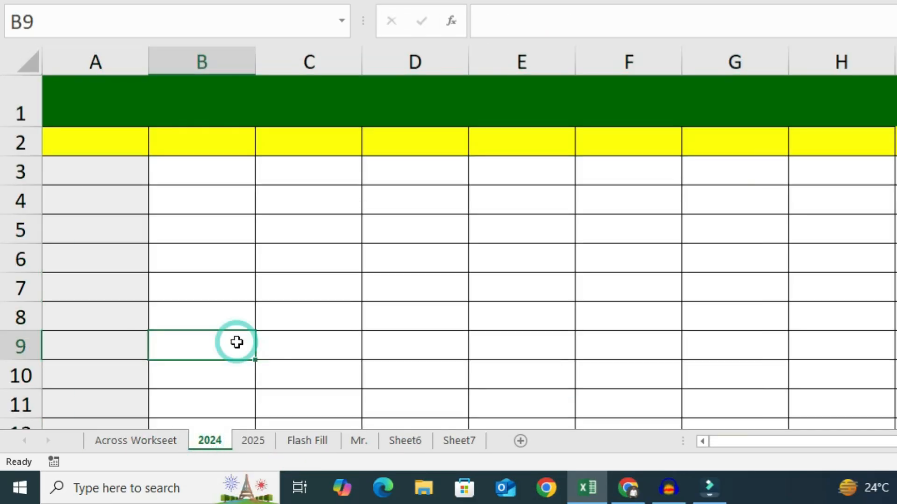
Regroup the data sheet with 2024 and 2025 and fill only the table's Contents across worksheets.
{"action": "left_click_drag", "start_coordinate": [124, 100], "coordinate": [881, 405]}
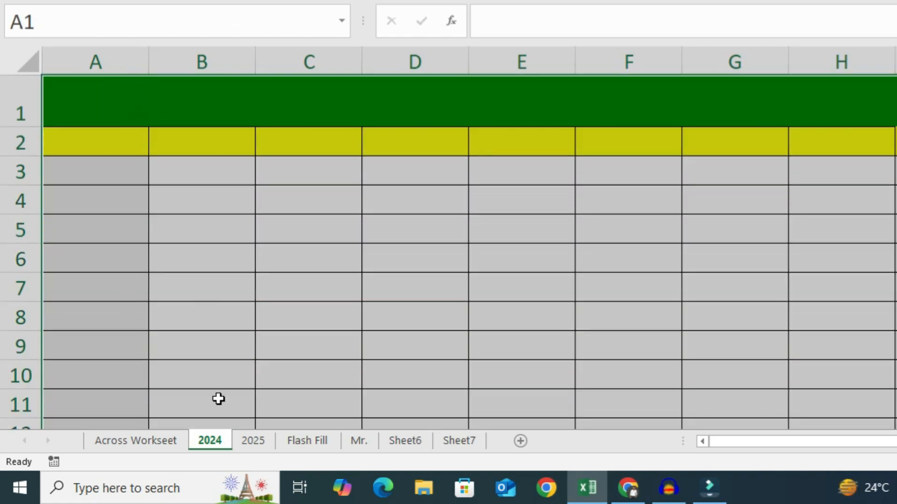
{"action": "left_click", "coordinate": [247, 438]}
{"action": "left_click", "coordinate": [209, 440]}
{"action": "left_click", "coordinate": [249, 96]}
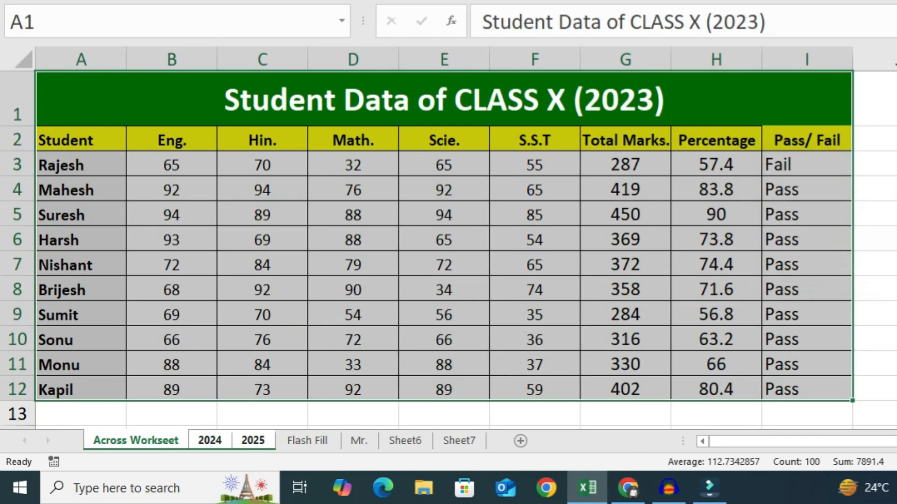
{"action": "left_click", "coordinate": [893, 93]}
{"action": "left_click", "coordinate": [797, 223]}
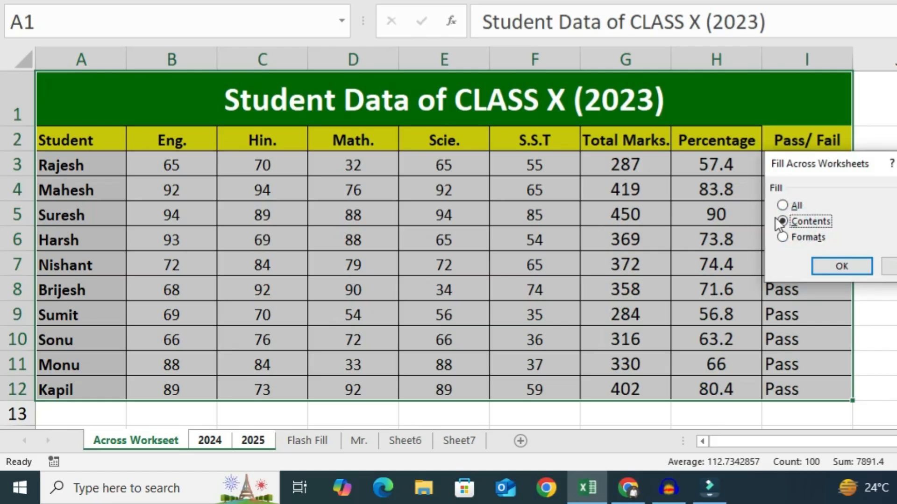
{"action": "left_click", "coordinate": [841, 266]}
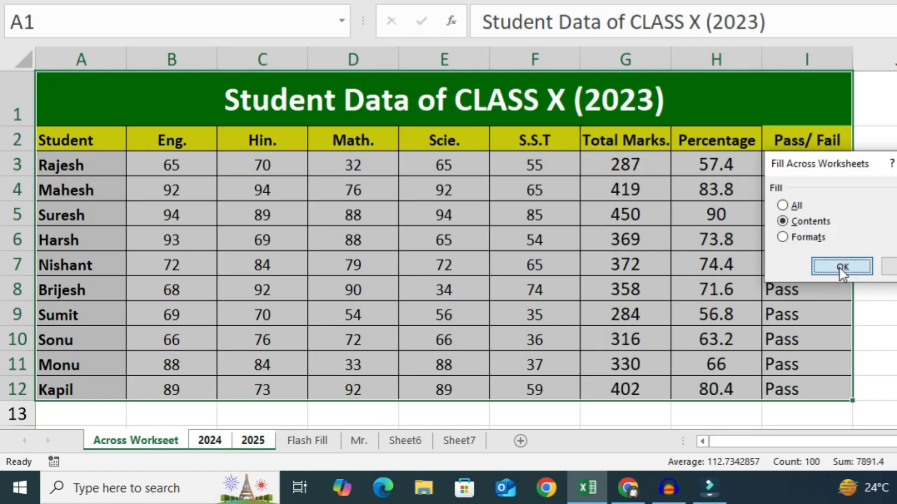
Switch between the 2024, 2025 and student data sheets to compare the filled contents.
{"action": "left_click", "coordinate": [307, 441]}
{"action": "left_click", "coordinate": [210, 440]}
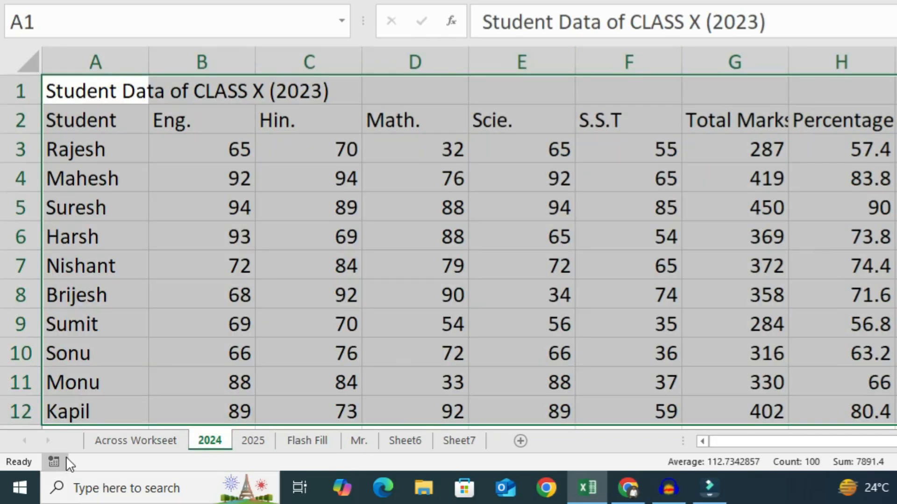
{"action": "left_click", "coordinate": [133, 440]}
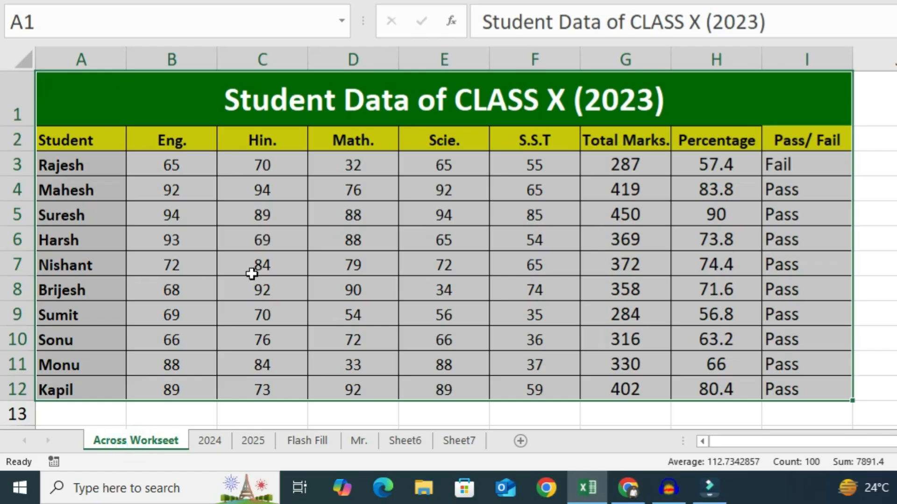
{"action": "left_click", "coordinate": [210, 440]}
{"action": "left_click", "coordinate": [251, 441]}
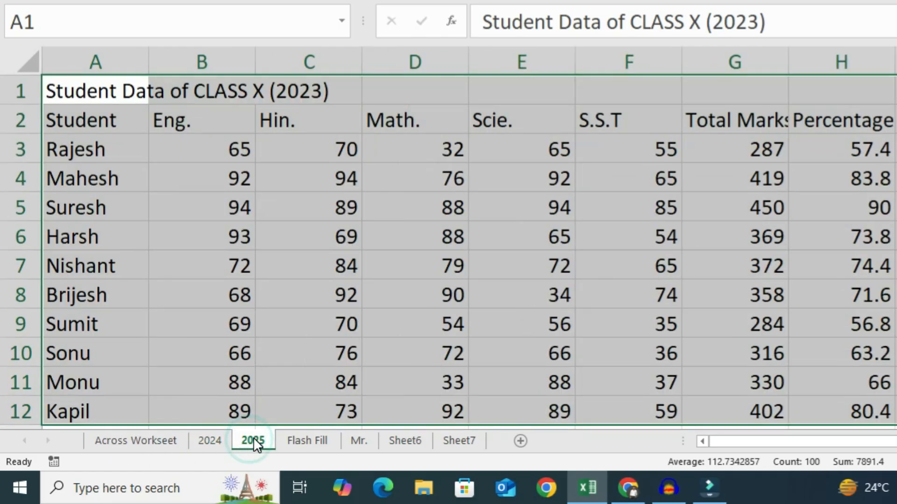
{"action": "left_click", "coordinate": [155, 444]}
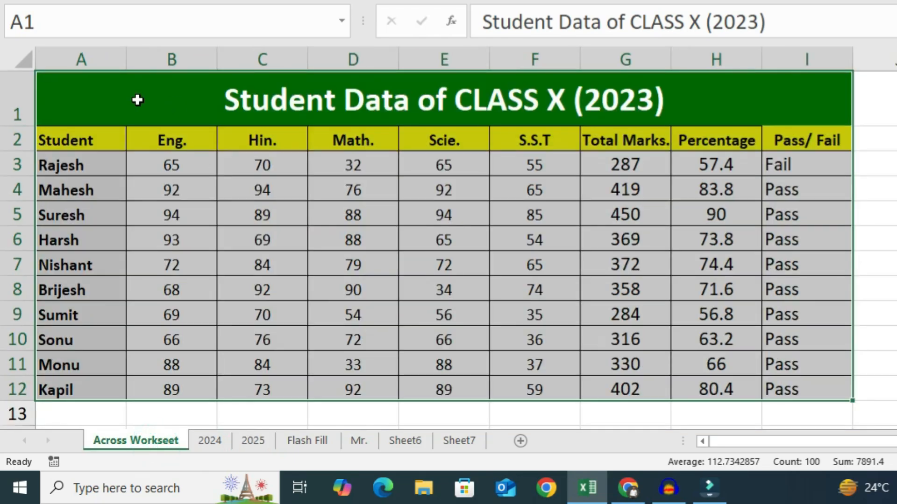
Review the Fill options for the selected student table and open the Series dialog, then close it.
{"action": "left_click_drag", "start_coordinate": [138, 100], "coordinate": [708, 379]}
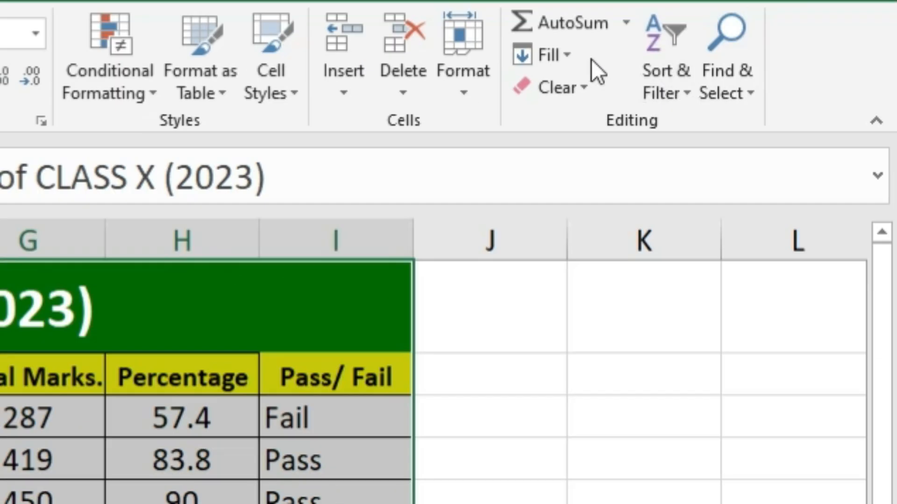
{"action": "left_click", "coordinate": [570, 54]}
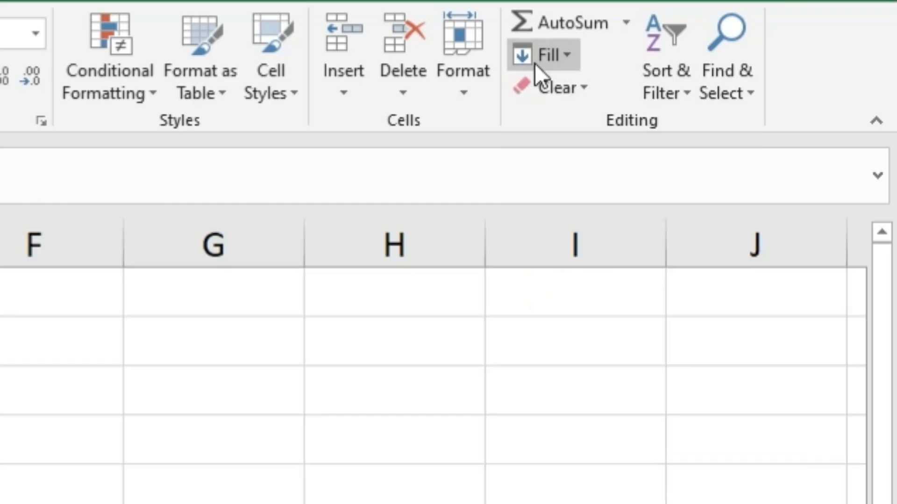
{"action": "left_click", "coordinate": [556, 56]}
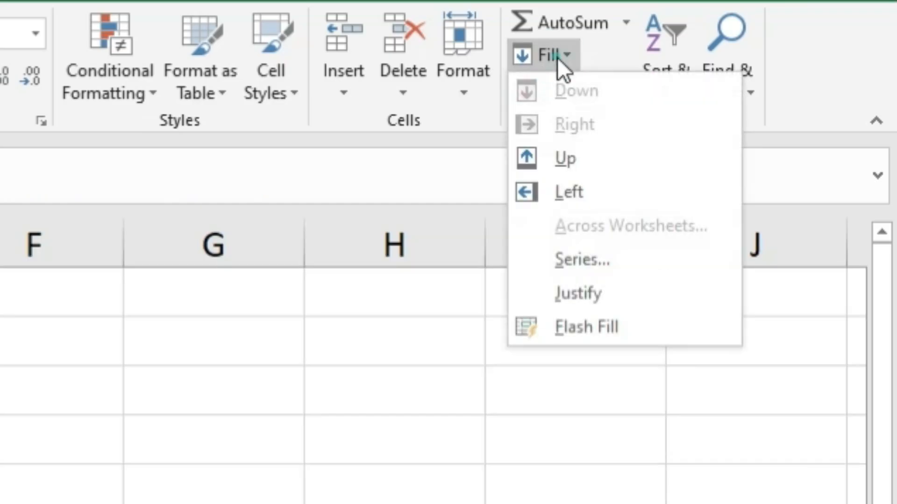
{"action": "left_click", "coordinate": [581, 262]}
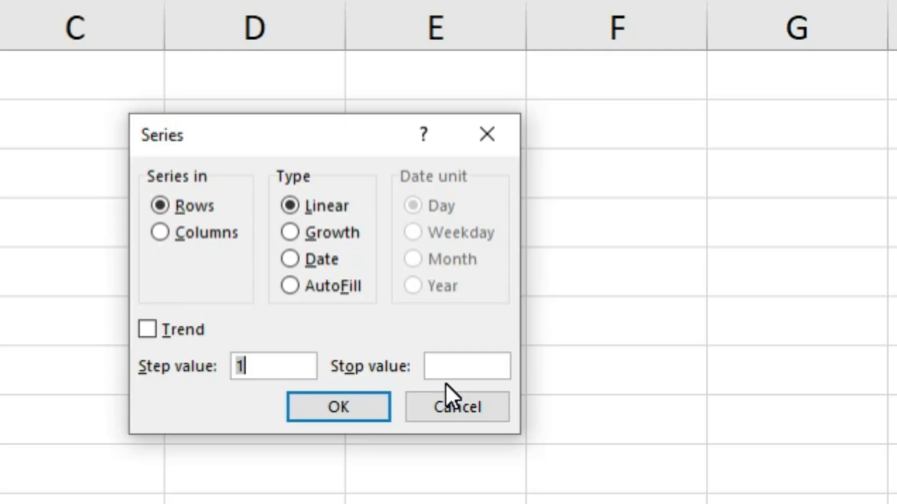
{"action": "left_click", "coordinate": [502, 143]}
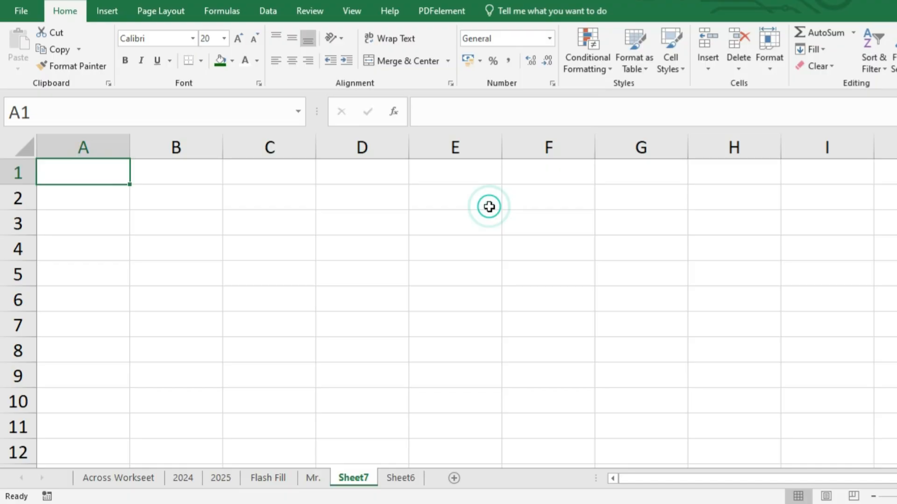
Enter 1, 2 and 3 in cells A1 to A3 of Sheet7.
{"action": "type", "text": "1"}
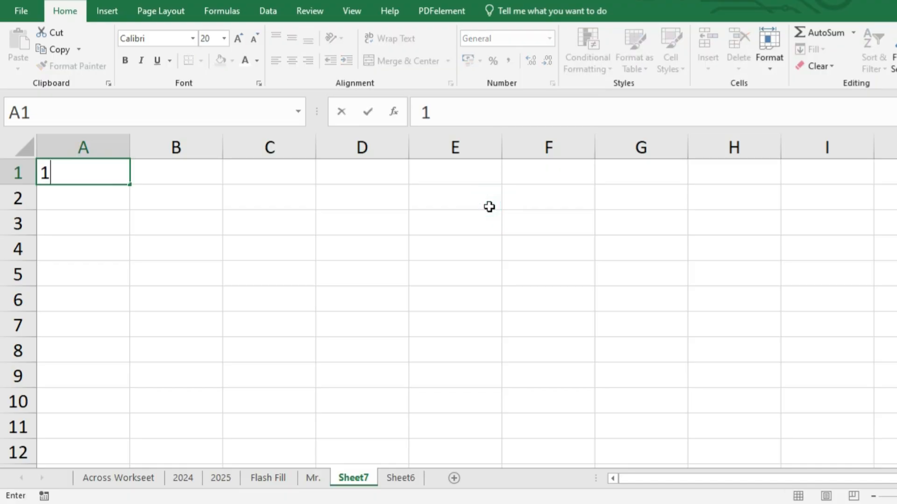
{"action": "key", "text": "Return"}
{"action": "type", "text": "2"}
{"action": "key", "text": "Return"}
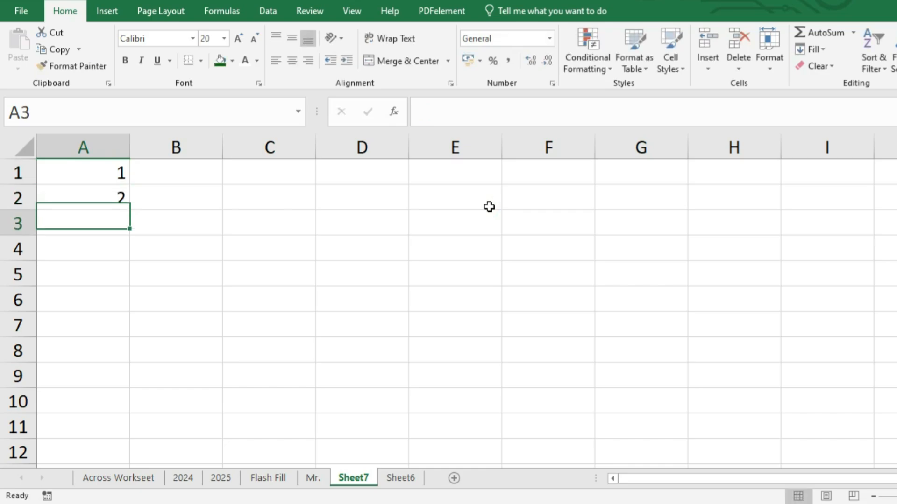
{"action": "type", "text": "3"}
{"action": "key", "text": "Return"}
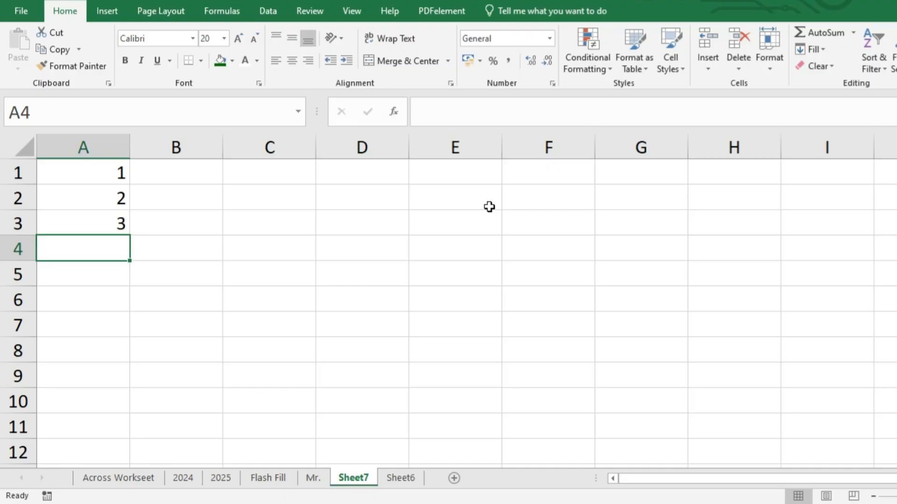
Clear the numbers from cells A1 to A3.
{"action": "left_click_drag", "start_coordinate": [100, 171], "coordinate": [106, 239]}
{"action": "key", "text": "Delete"}
{"action": "left_click", "coordinate": [215, 344]}
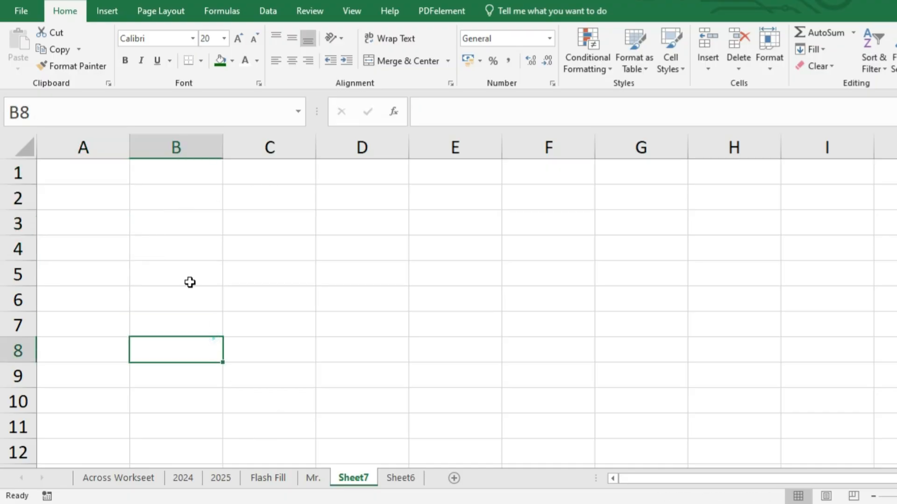
Enter 1 in cell A1 of Sheet7.
{"action": "double_click", "coordinate": [84, 170]}
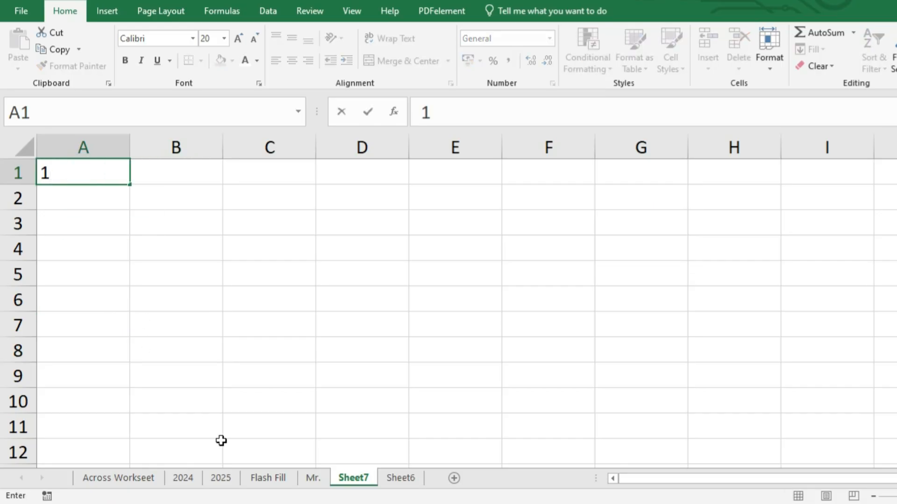
{"action": "key", "text": "Return"}
{"action": "key", "text": "Up"}
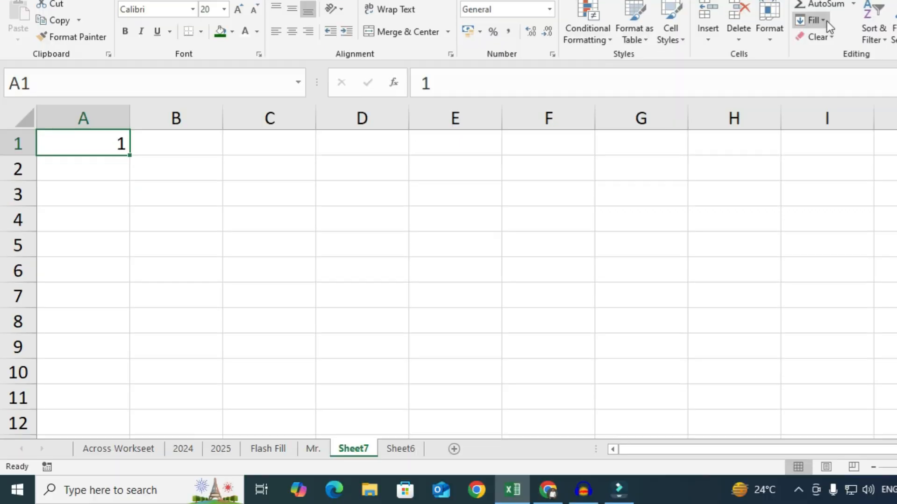
Fill a linear series down the column from A1 with step value 1 and stop value 100.
{"action": "left_click", "coordinate": [813, 49]}
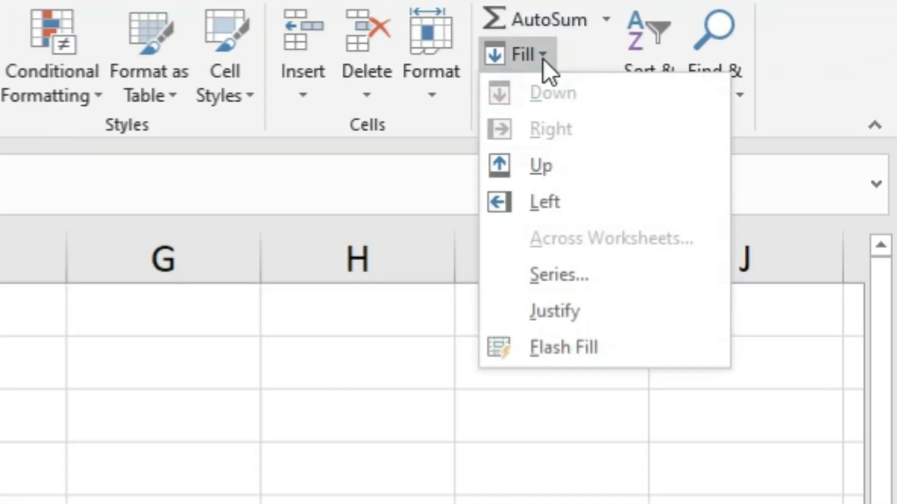
{"action": "left_click", "coordinate": [556, 280]}
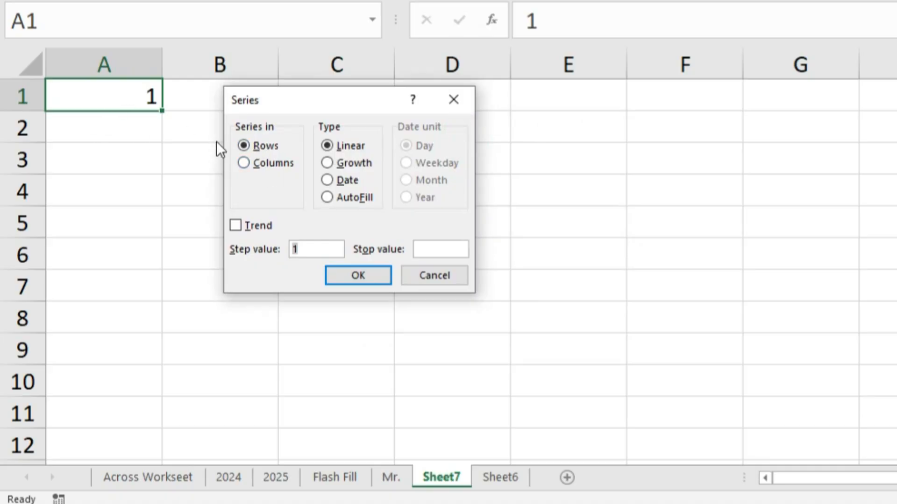
{"action": "left_click_drag", "start_coordinate": [310, 97], "coordinate": [304, 142]}
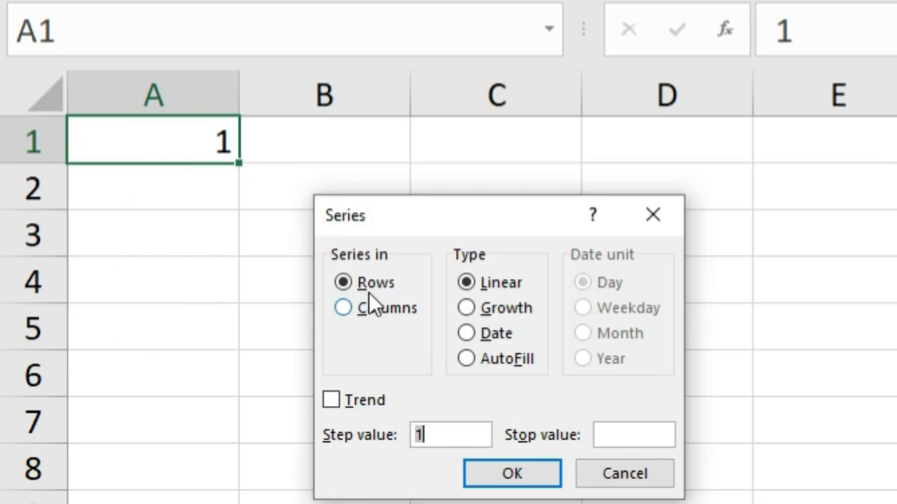
{"action": "left_click", "coordinate": [348, 308]}
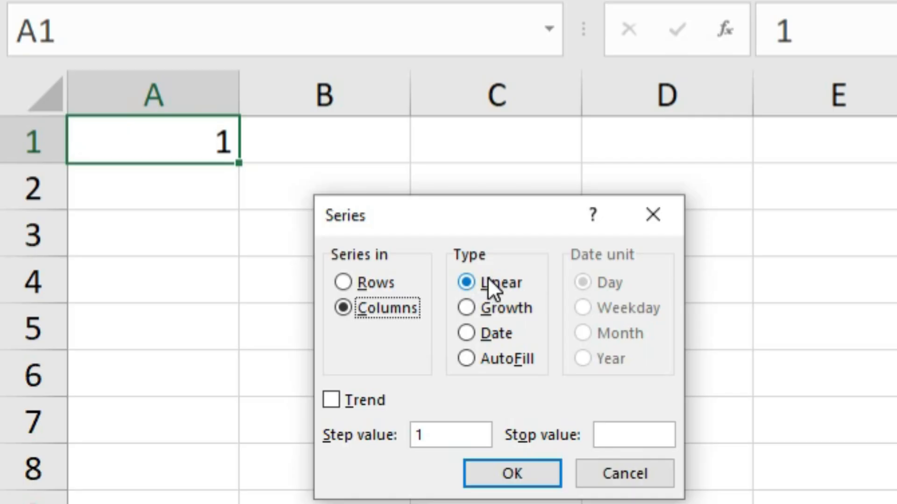
{"action": "double_click", "coordinate": [437, 442]}
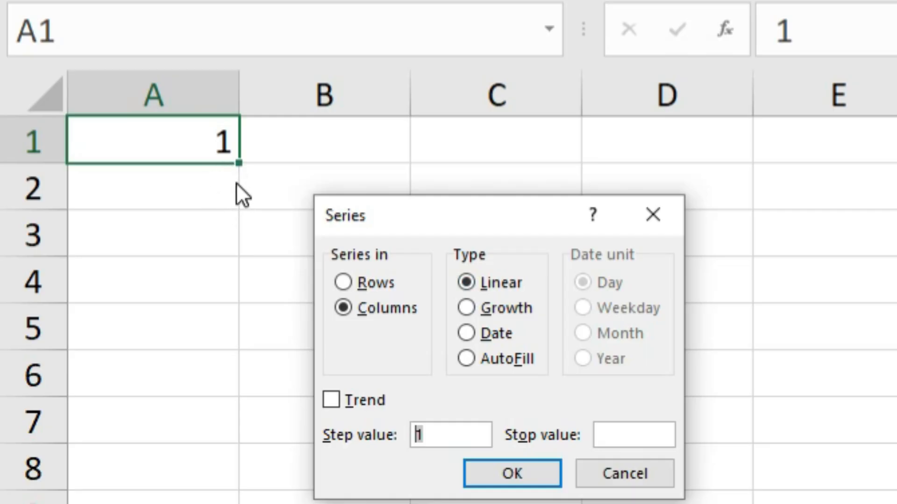
{"action": "left_click", "coordinate": [619, 427]}
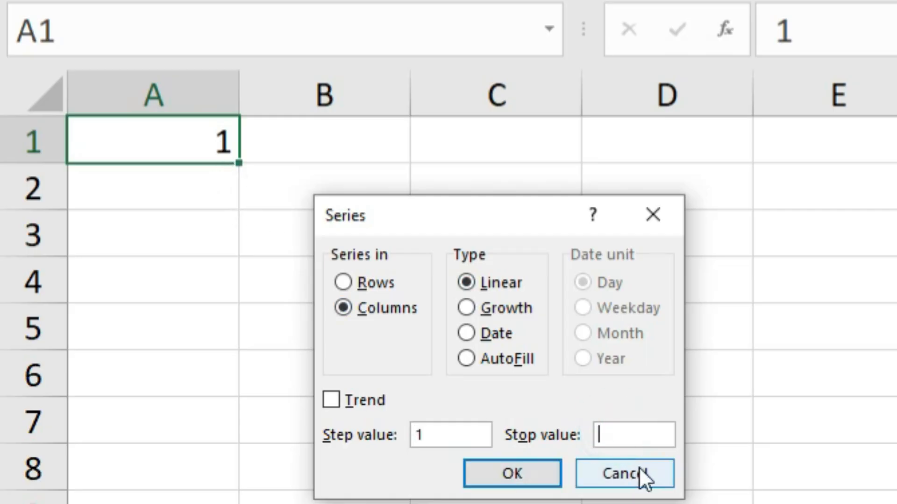
{"action": "type", "text": "100"}
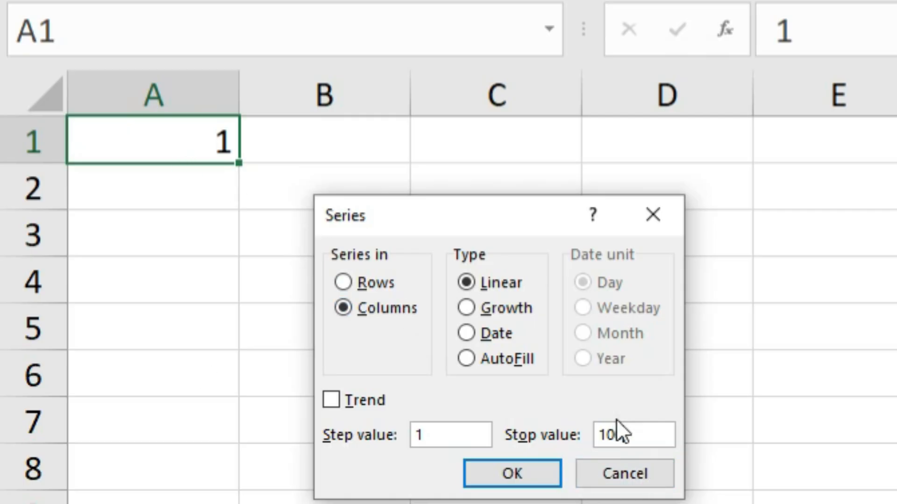
{"action": "left_click", "coordinate": [554, 479]}
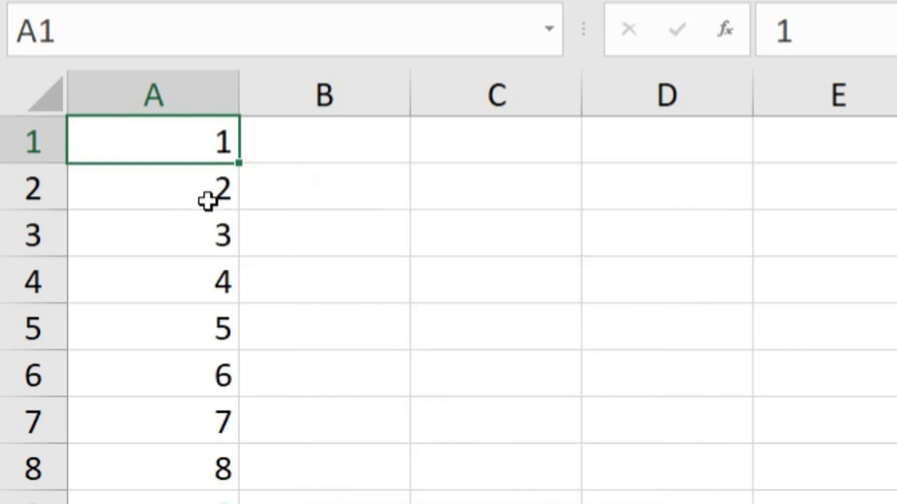
Enter 1 in cell C1.
{"action": "scroll", "coordinate": [206, 242], "scroll_direction": "down", "scroll_amount": 20}
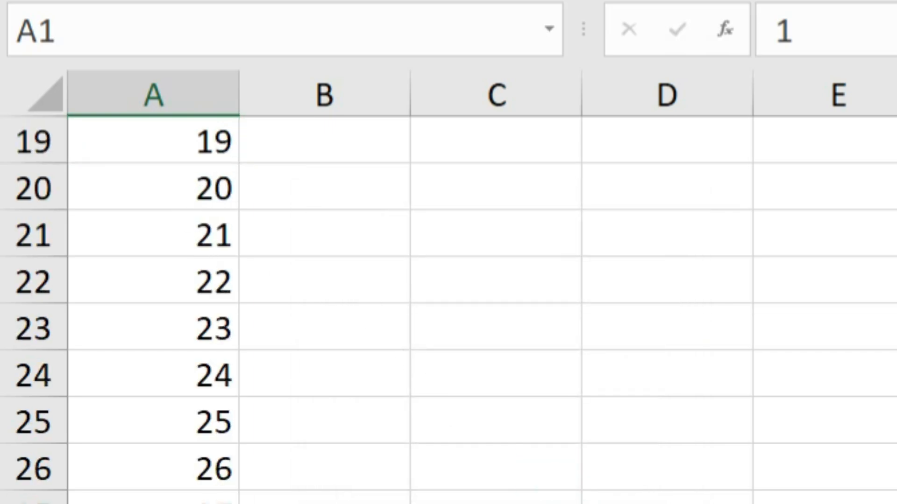
{"action": "scroll", "coordinate": [206, 242], "scroll_direction": "down", "scroll_amount": 11}
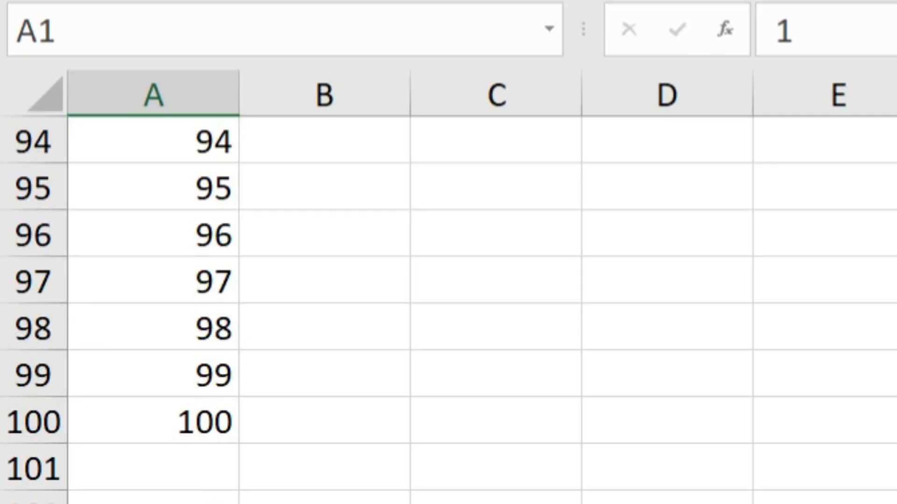
{"action": "scroll", "coordinate": [205, 241], "scroll_direction": "up", "scroll_amount": 20}
{"action": "scroll", "coordinate": [206, 242], "scroll_direction": "up", "scroll_amount": 2}
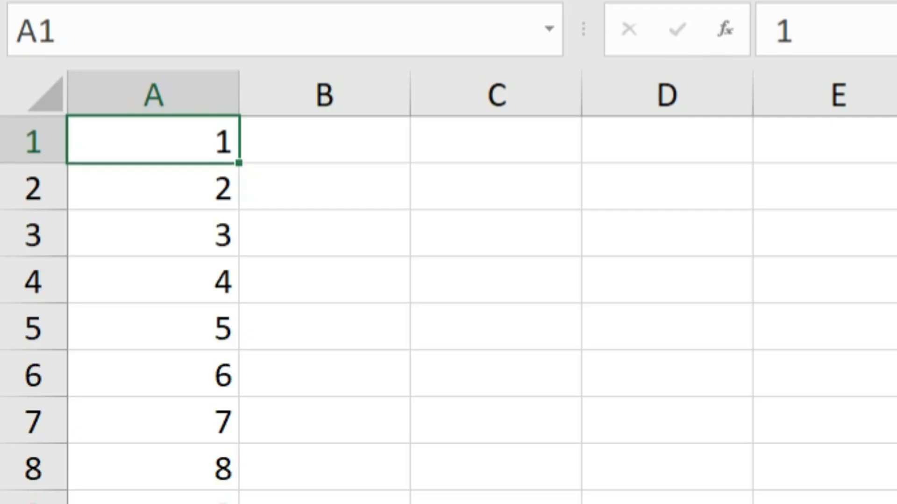
{"action": "left_click", "coordinate": [483, 150]}
{"action": "type", "text": "1"}
{"action": "key", "text": "Return"}
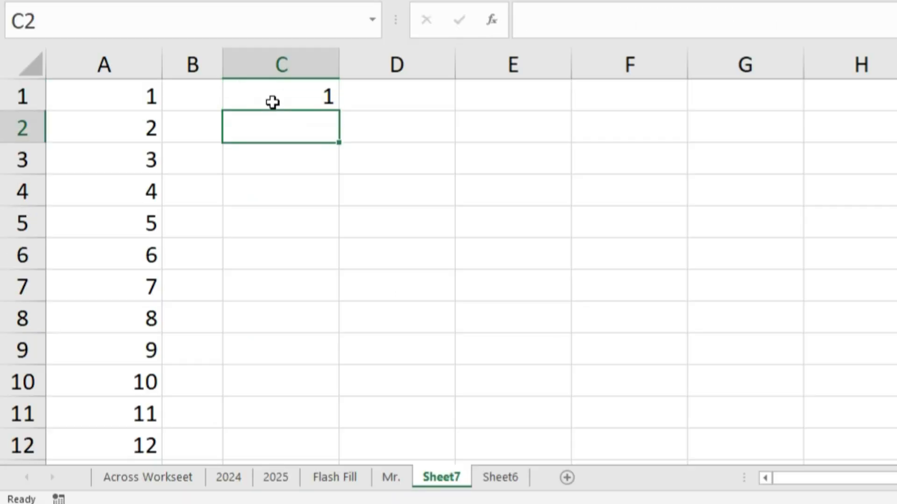
{"action": "left_click", "coordinate": [275, 100]}
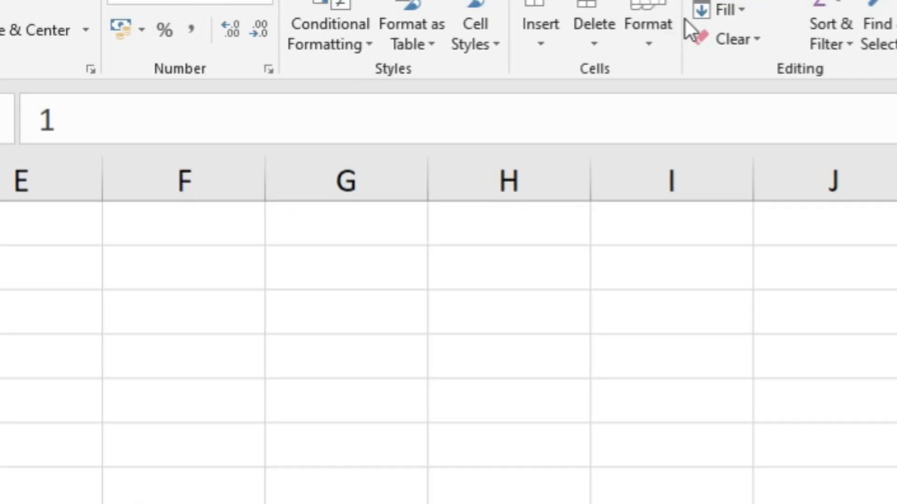
Fill a linear series down column C from C1 with step value 2 and stop value 99.
{"action": "left_click", "coordinate": [714, 11]}
{"action": "left_click", "coordinate": [565, 274]}
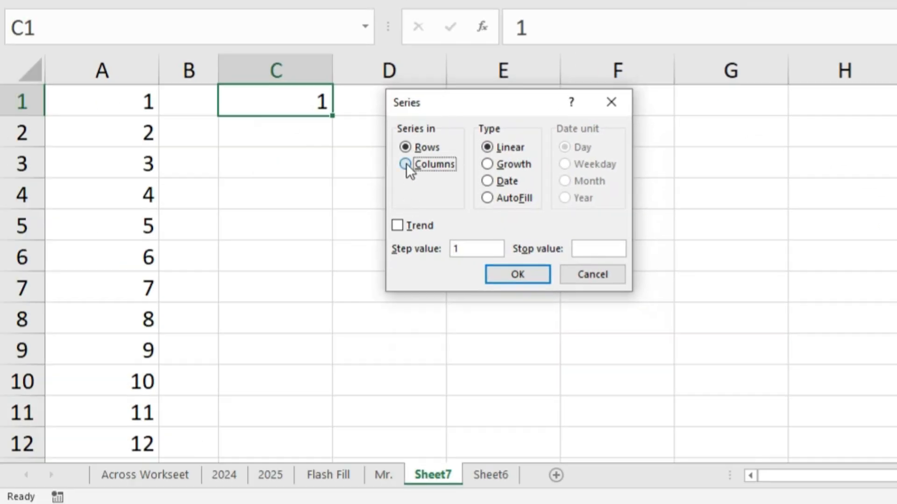
{"action": "left_click", "coordinate": [406, 163]}
{"action": "double_click", "coordinate": [468, 248]}
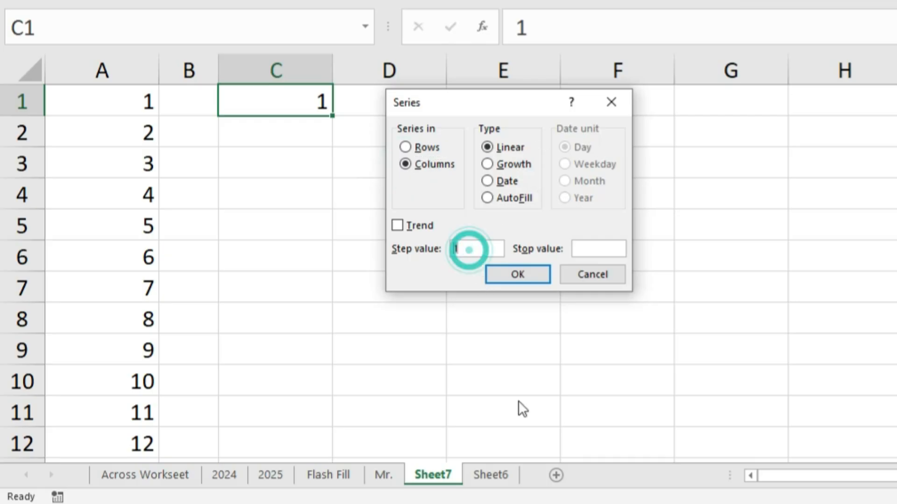
{"action": "type", "text": "2"}
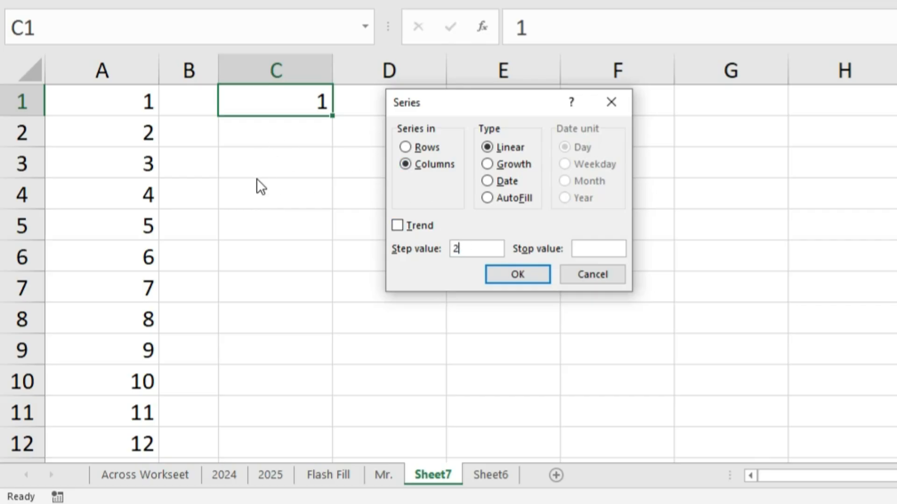
{"action": "left_click", "coordinate": [619, 251]}
{"action": "type", "text": "99"}
{"action": "left_click", "coordinate": [540, 271]}
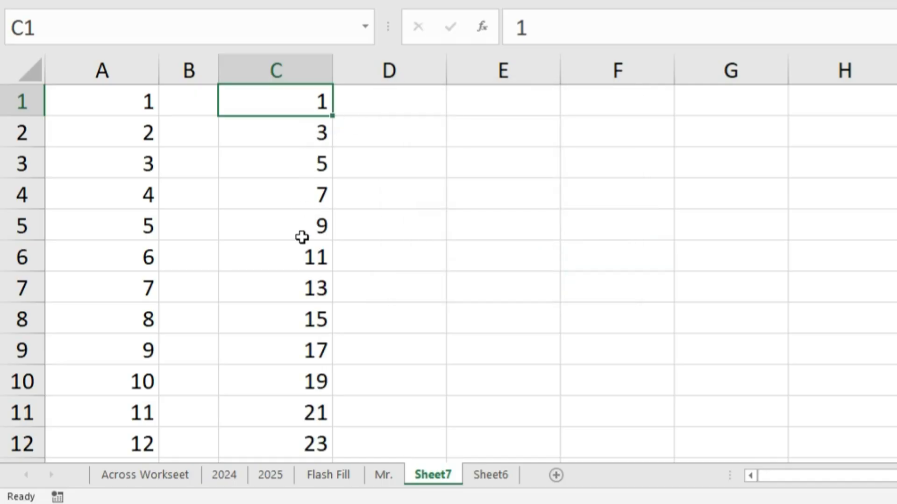
{"action": "scroll", "coordinate": [317, 337], "scroll_direction": "down", "scroll_amount": 15}
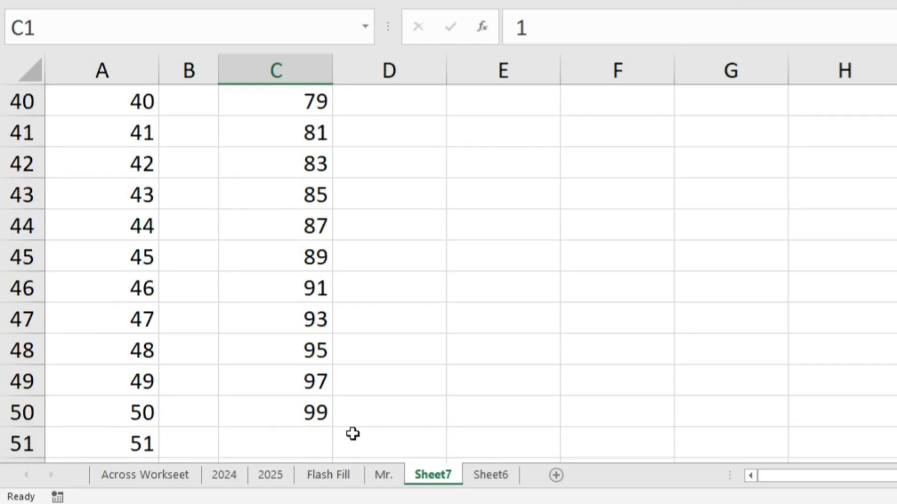
{"action": "scroll", "coordinate": [357, 425], "scroll_direction": "up", "scroll_amount": 5}
{"action": "scroll", "coordinate": [406, 325], "scroll_direction": "up", "scroll_amount": 10}
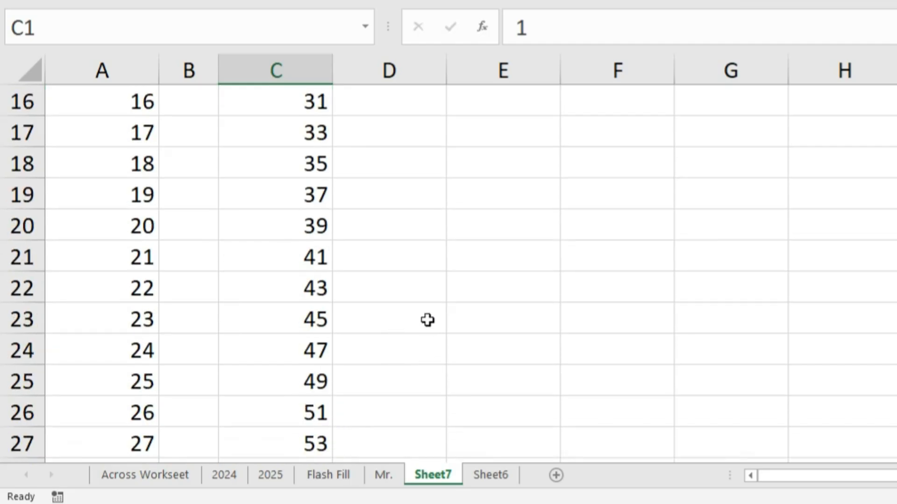
Narrow column D and enter 5 in cell E1.
{"action": "left_click_drag", "start_coordinate": [446, 66], "coordinate": [377, 96]}
{"action": "left_click", "coordinate": [391, 104]}
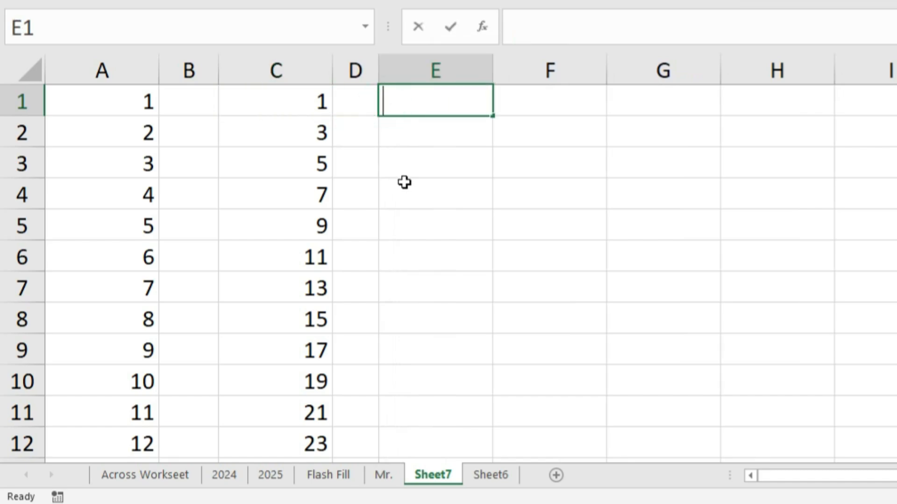
{"action": "type", "text": "5"}
{"action": "key", "text": "Return"}
Fill a linear series down the column from E1 with step value 5 and stop value 50.
{"action": "left_click", "coordinate": [436, 95]}
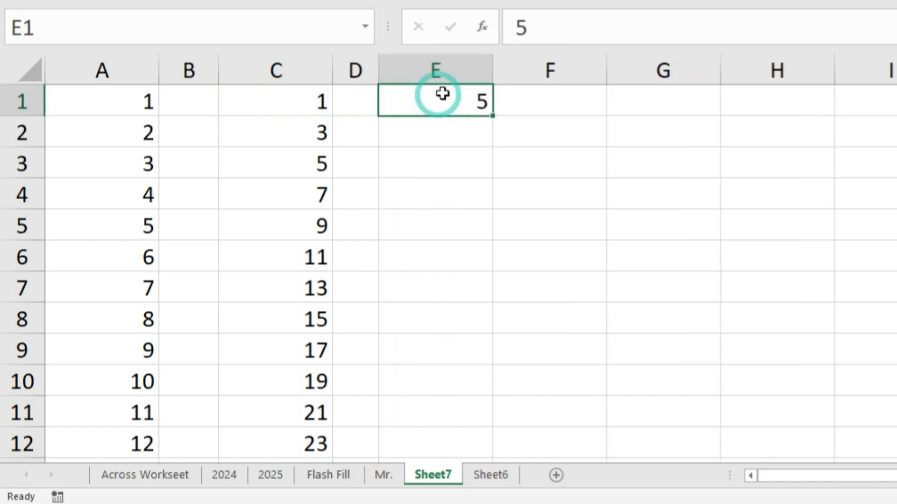
{"action": "key", "text": "ctrl+shift+Down"}
{"action": "left_click", "coordinate": [575, 56]}
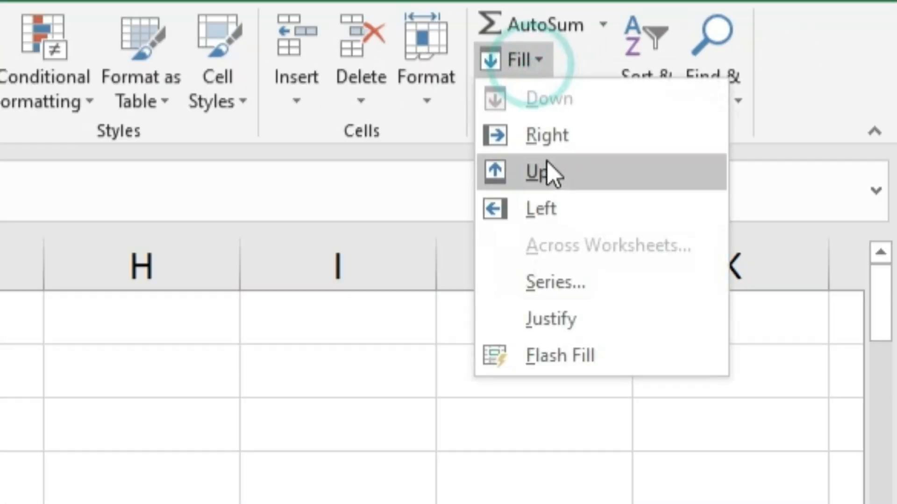
{"action": "left_click", "coordinate": [552, 281]}
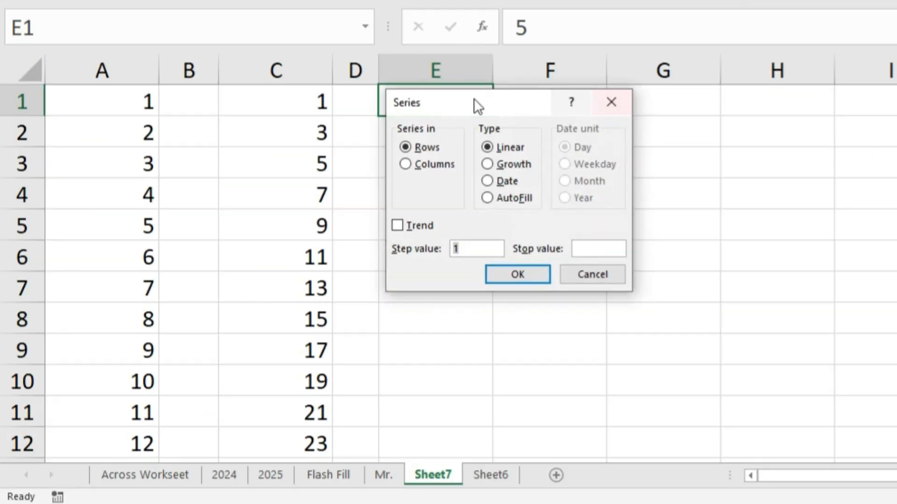
{"action": "left_click_drag", "start_coordinate": [473, 103], "coordinate": [618, 103]}
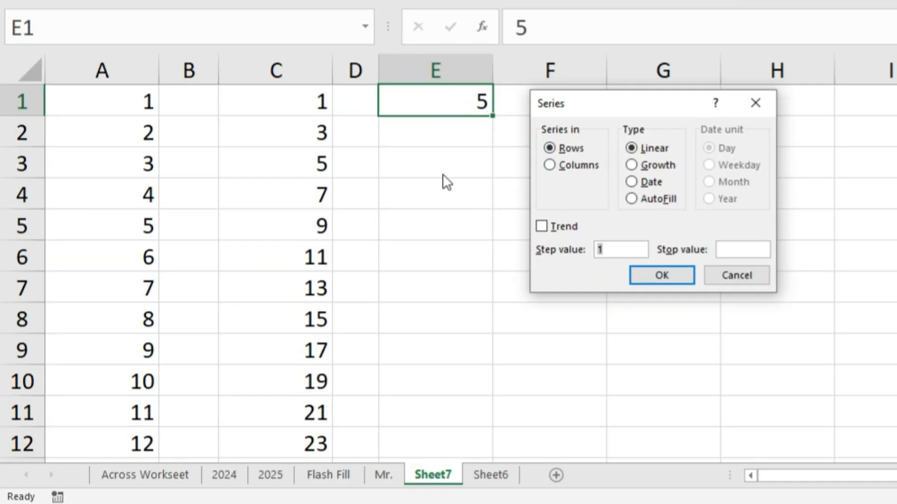
{"action": "left_click", "coordinate": [559, 165]}
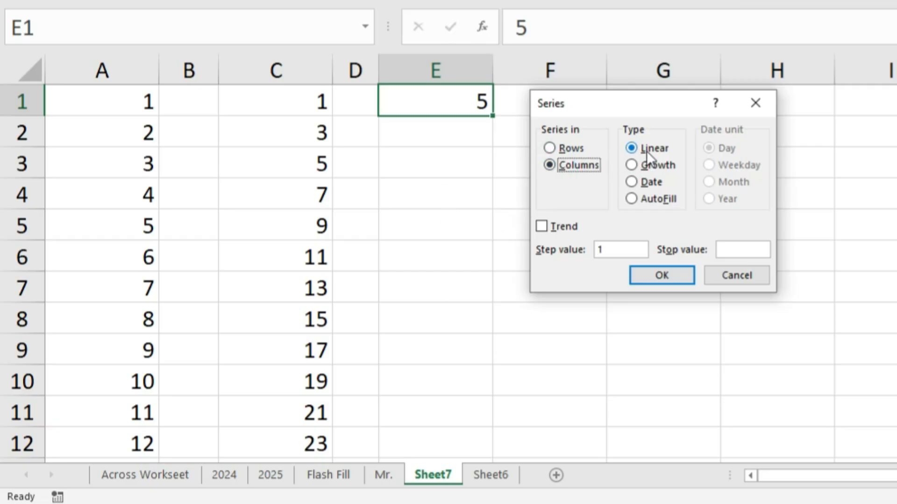
{"action": "double_click", "coordinate": [611, 249]}
{"action": "left_click", "coordinate": [726, 251]}
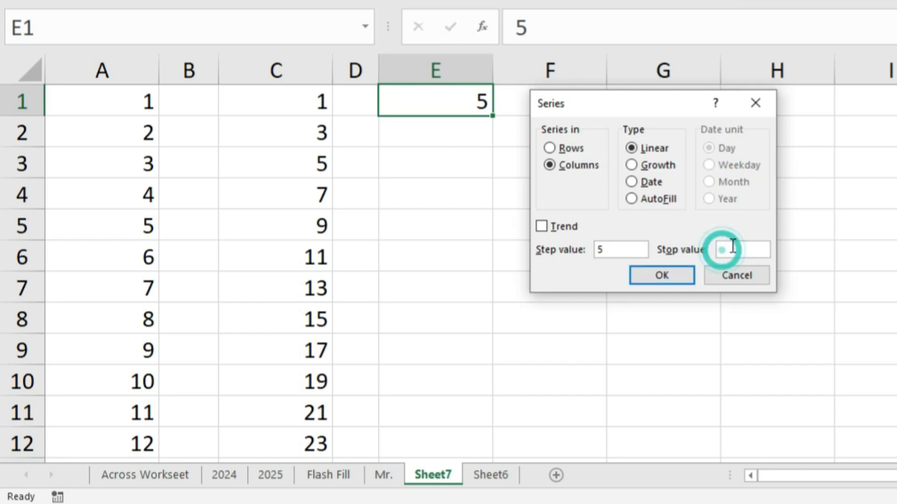
{"action": "type", "text": "50"}
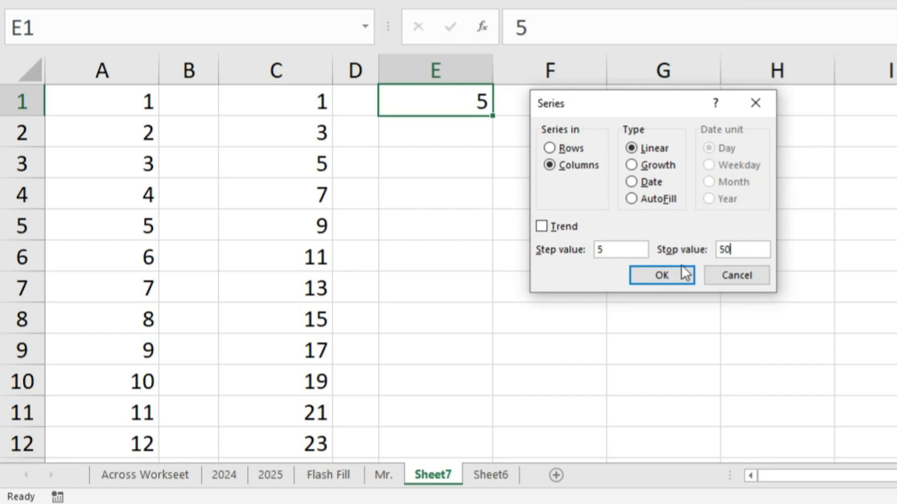
{"action": "left_click", "coordinate": [672, 278]}
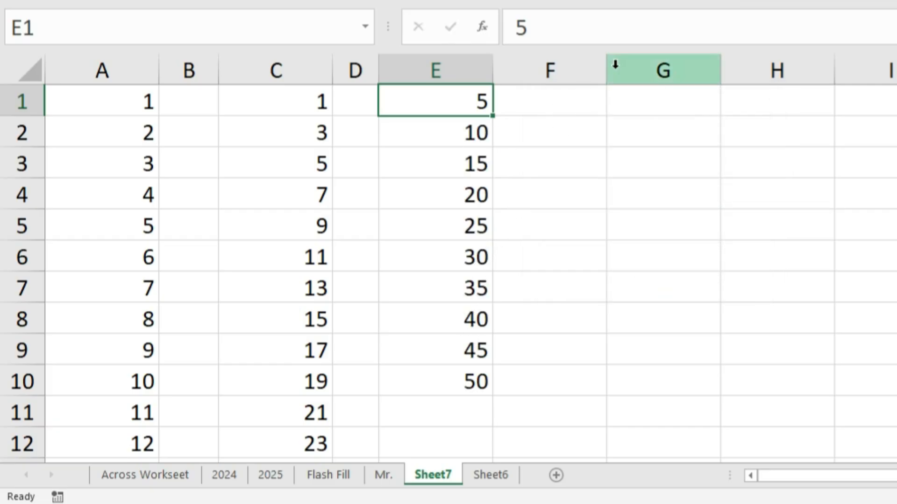
Narrow column F and enter 26 in cell G1.
{"action": "left_click_drag", "start_coordinate": [606, 70], "coordinate": [538, 75]}
{"action": "left_click", "coordinate": [563, 97]}
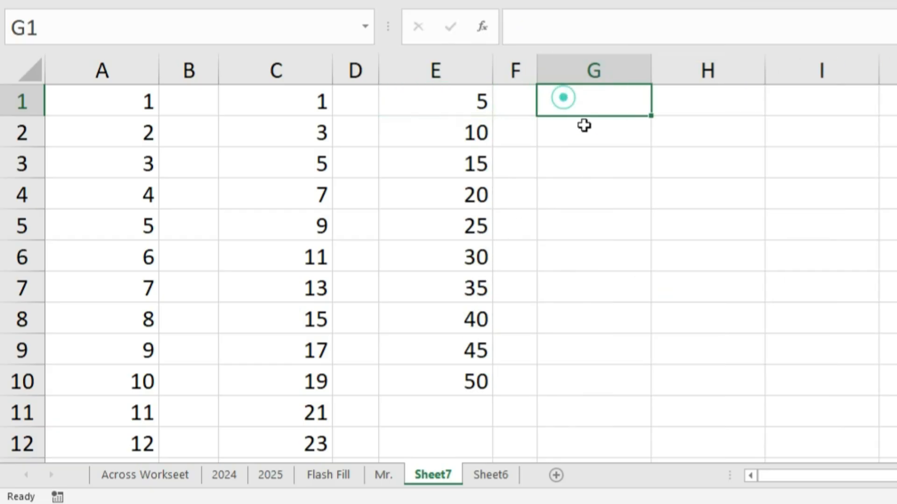
{"action": "type", "text": "26"}
{"action": "key", "text": "Return"}
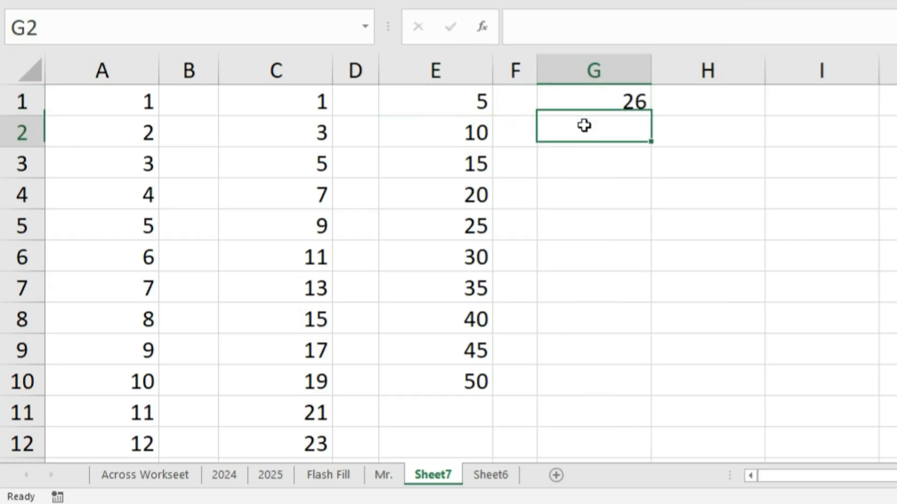
Fill a linear series down the column from G1 with step value 26 and stop value 260.
{"action": "left_click", "coordinate": [601, 97]}
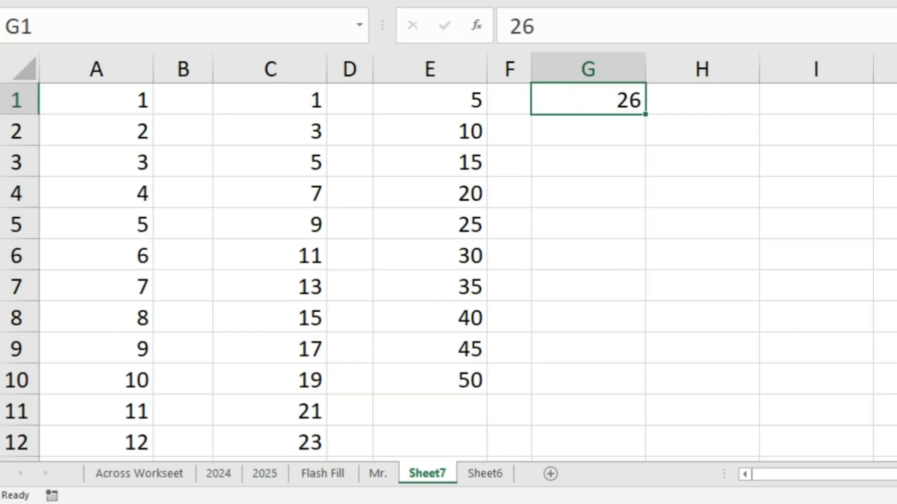
{"action": "left_click", "coordinate": [578, 46]}
{"action": "left_click", "coordinate": [598, 235]}
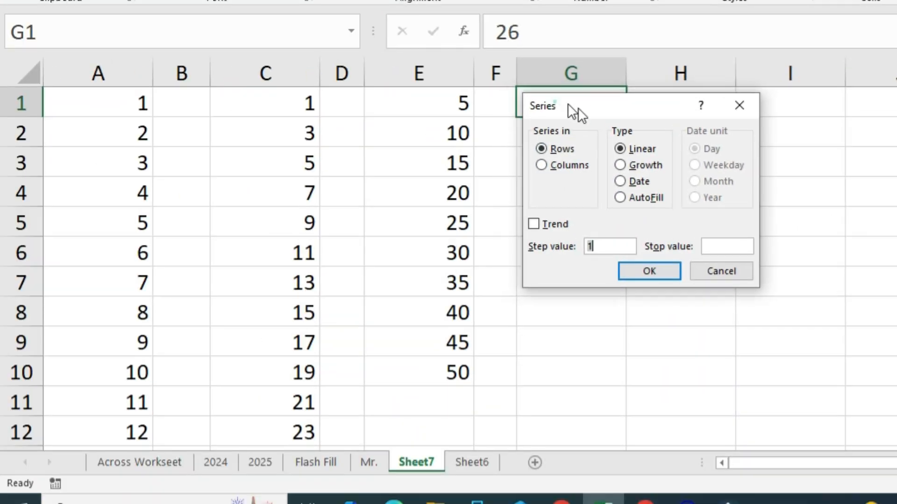
{"action": "left_click_drag", "start_coordinate": [570, 110], "coordinate": [695, 114]}
{"action": "left_click", "coordinate": [668, 167]}
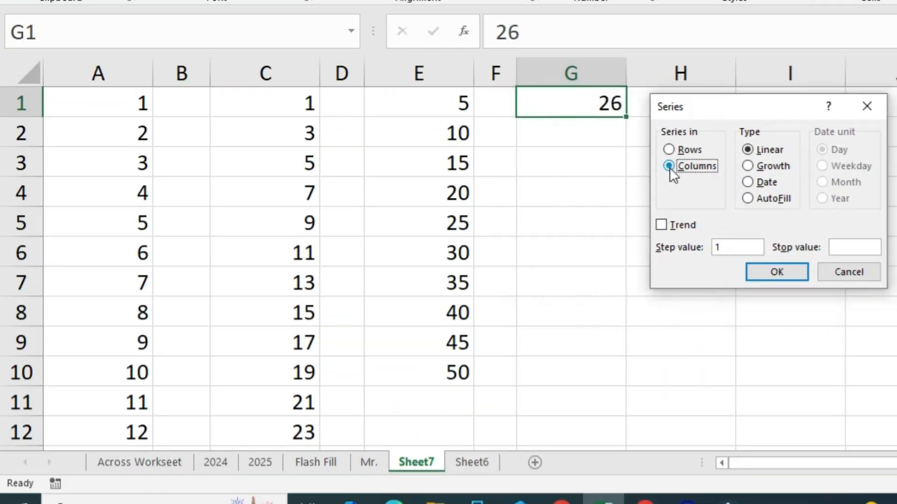
{"action": "double_click", "coordinate": [736, 243]}
{"action": "type", "text": "26"}
{"action": "left_click", "coordinate": [849, 244]}
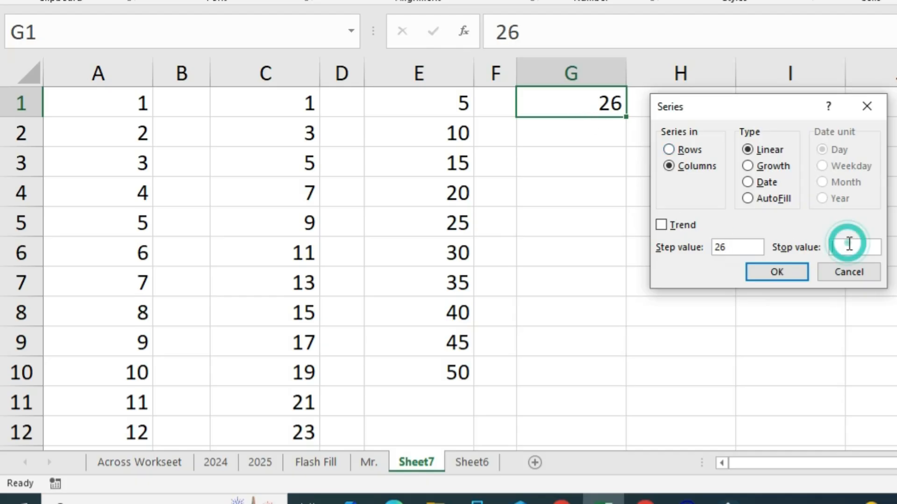
{"action": "type", "text": "260"}
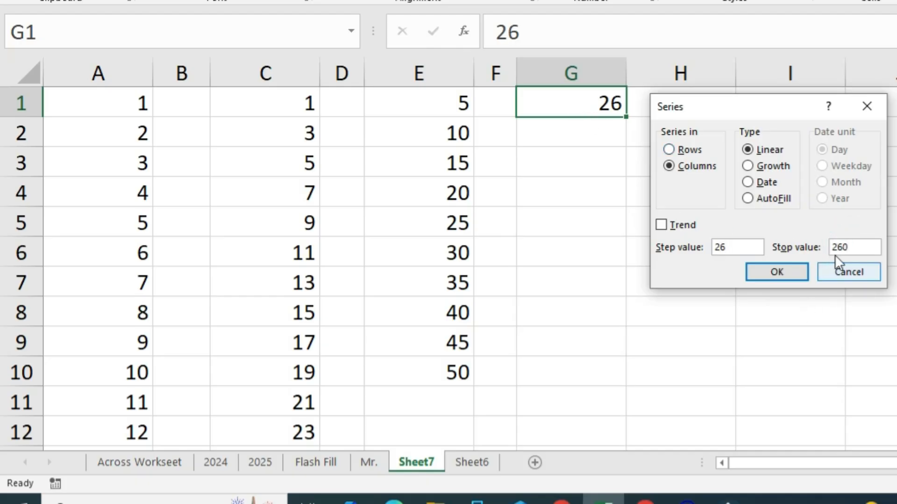
{"action": "left_click", "coordinate": [787, 273]}
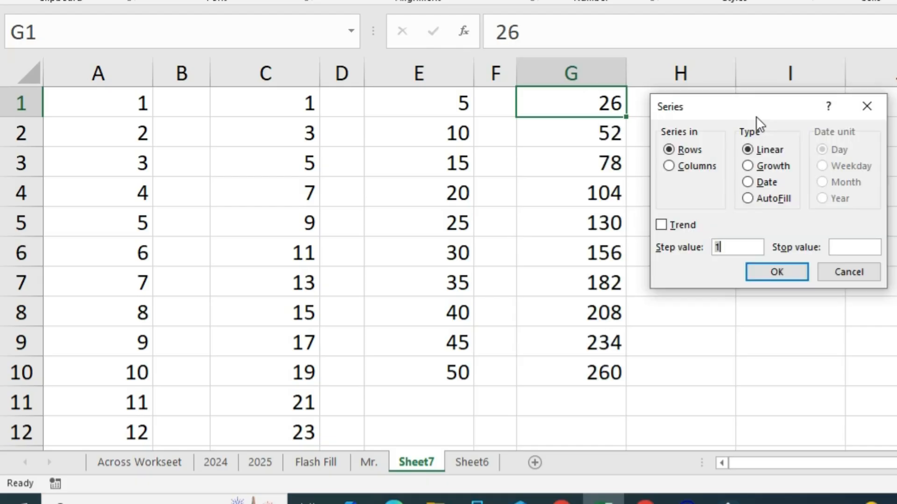
{"action": "left_click_drag", "start_coordinate": [753, 114], "coordinate": [763, 113]}
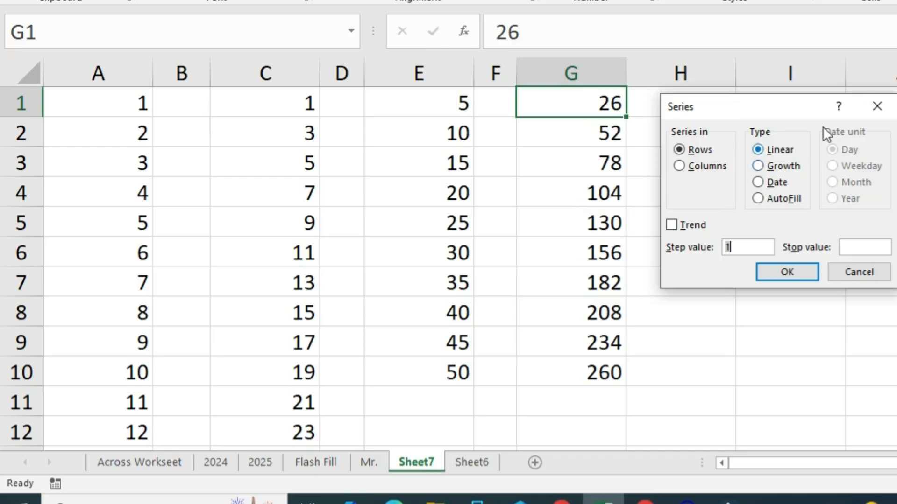
{"action": "left_click", "coordinate": [875, 106]}
{"action": "left_click", "coordinate": [748, 334]}
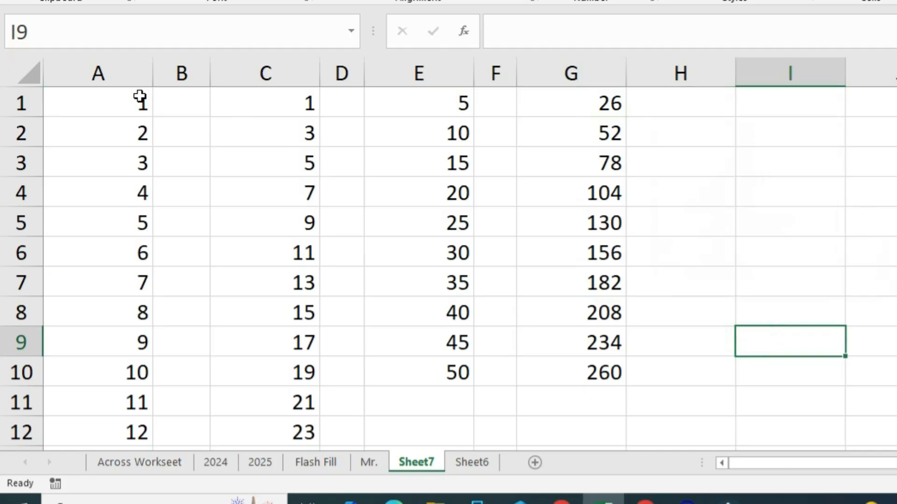
Add a new worksheet and enter 1 in its cell A1.
{"action": "left_click", "coordinate": [537, 459]}
{"action": "left_click_drag", "start_coordinate": [475, 463], "coordinate": [543, 474]}
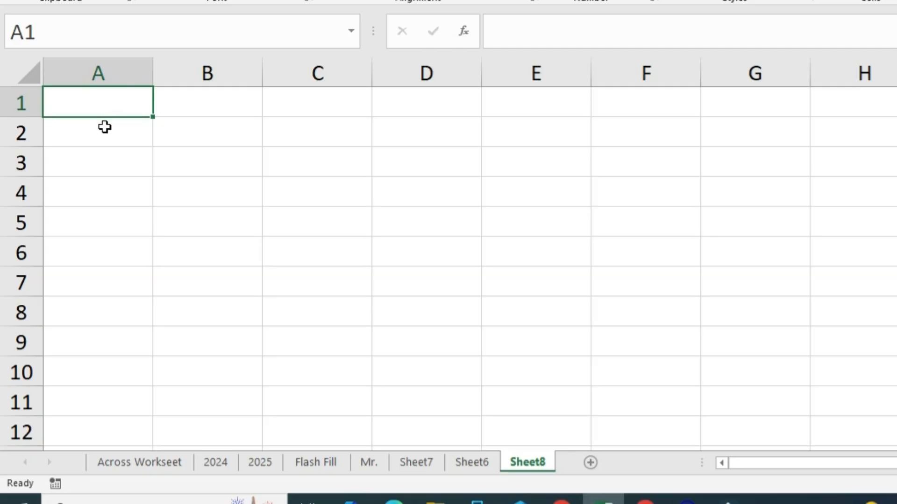
{"action": "type", "text": "1"}
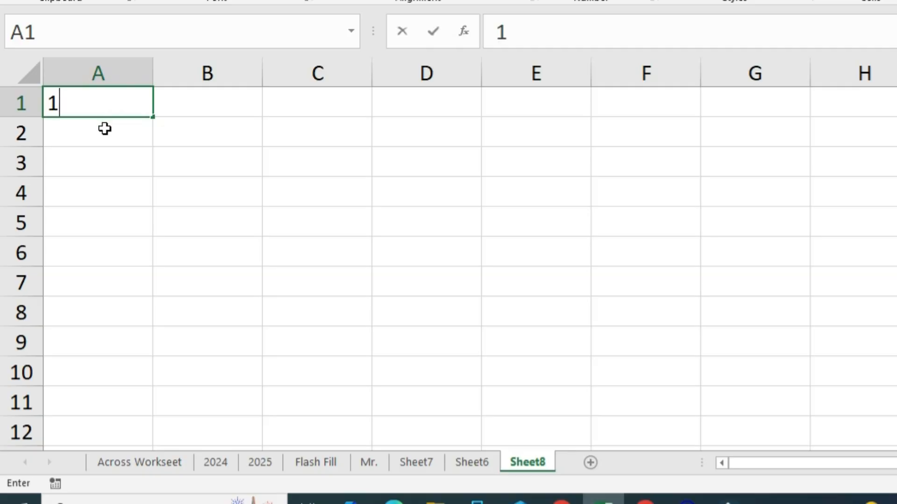
{"action": "key", "text": "Return"}
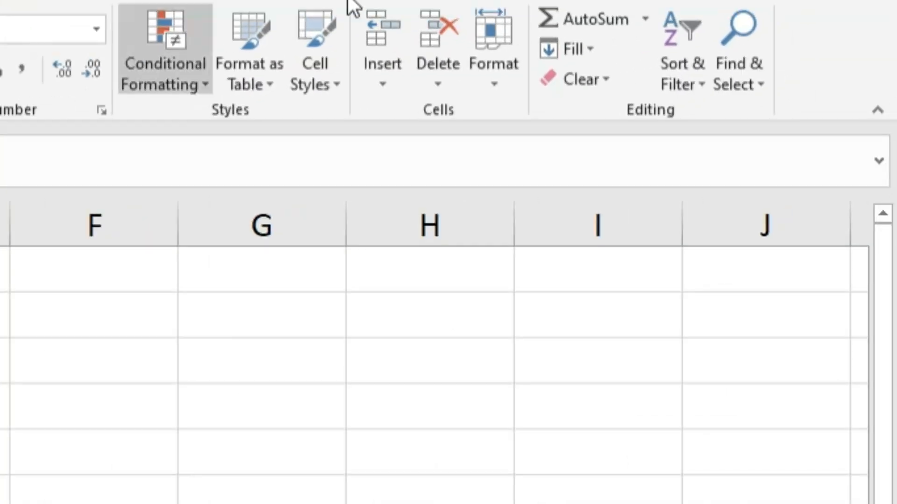
Fill a growth series down column A from A1 with step value 2 and stop value 100.
{"action": "left_click", "coordinate": [555, 49]}
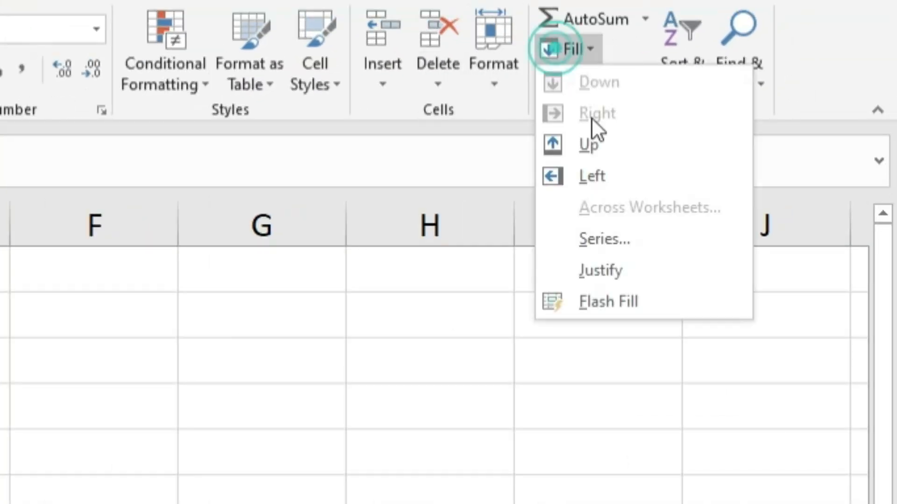
{"action": "left_click", "coordinate": [589, 237]}
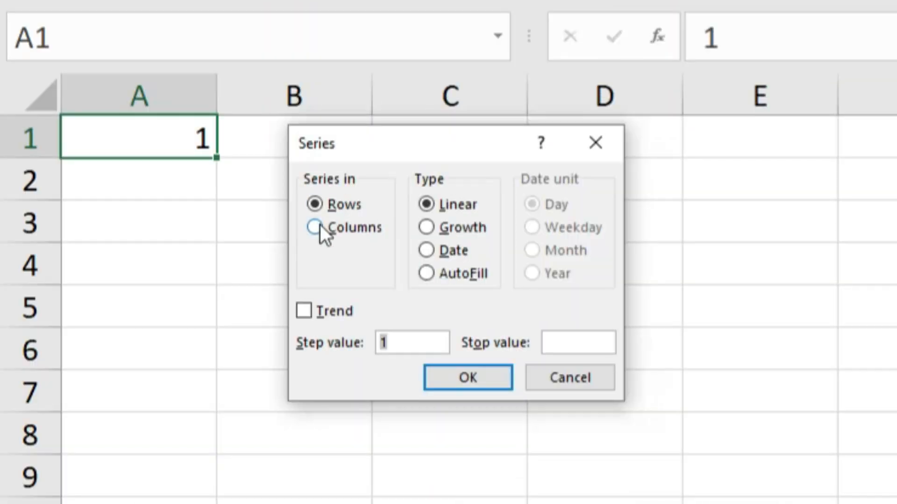
{"action": "left_click", "coordinate": [322, 228]}
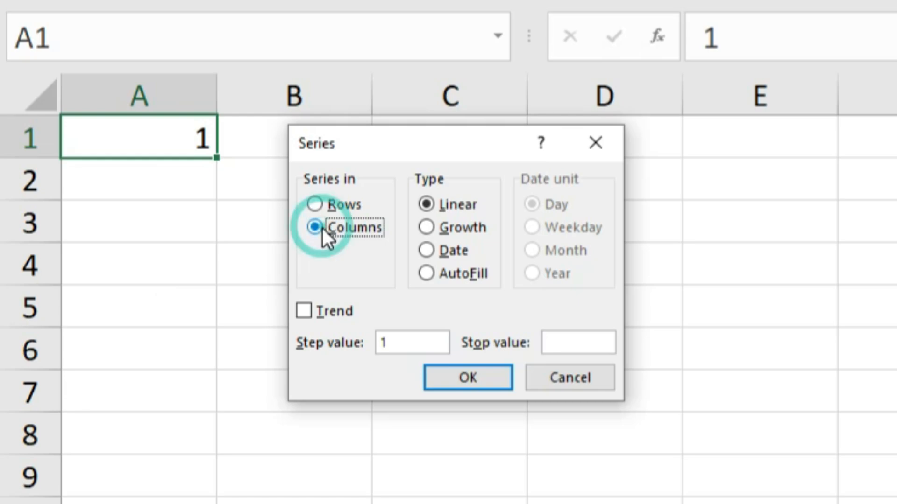
{"action": "left_click", "coordinate": [447, 236]}
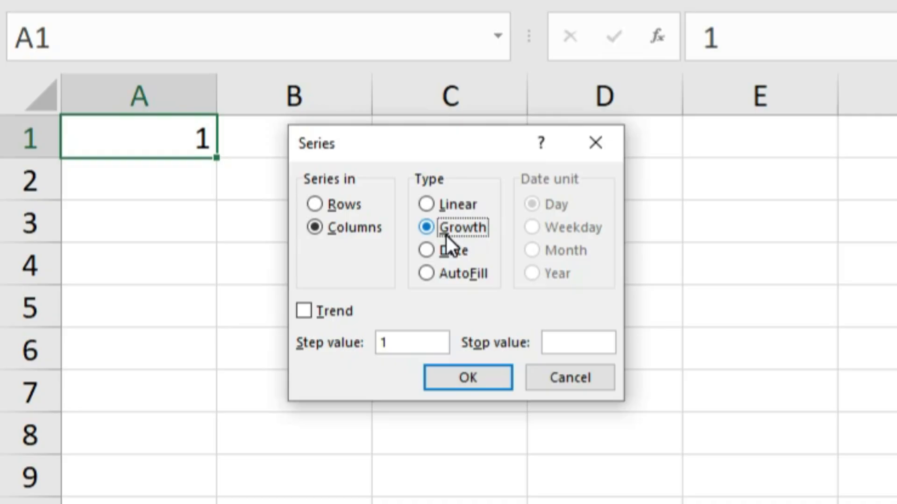
{"action": "double_click", "coordinate": [404, 337]}
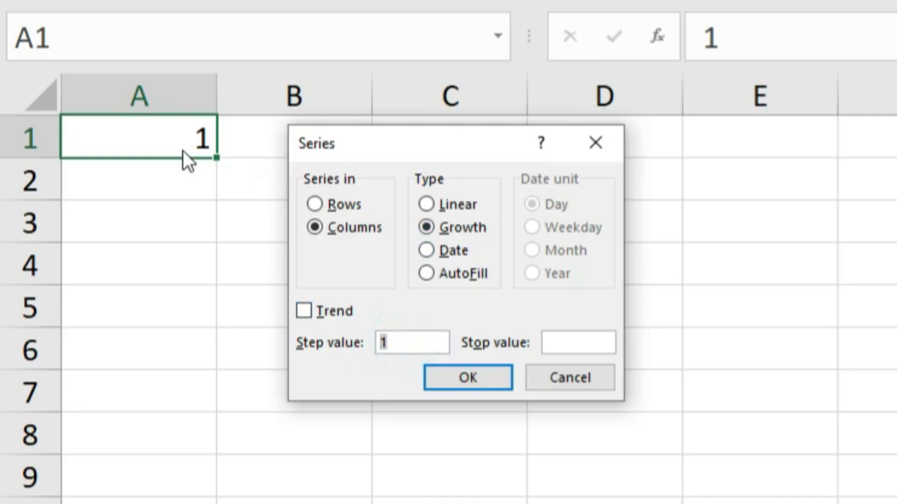
{"action": "type", "text": "2"}
{"action": "double_click", "coordinate": [382, 342]}
{"action": "left_click", "coordinate": [436, 204]}
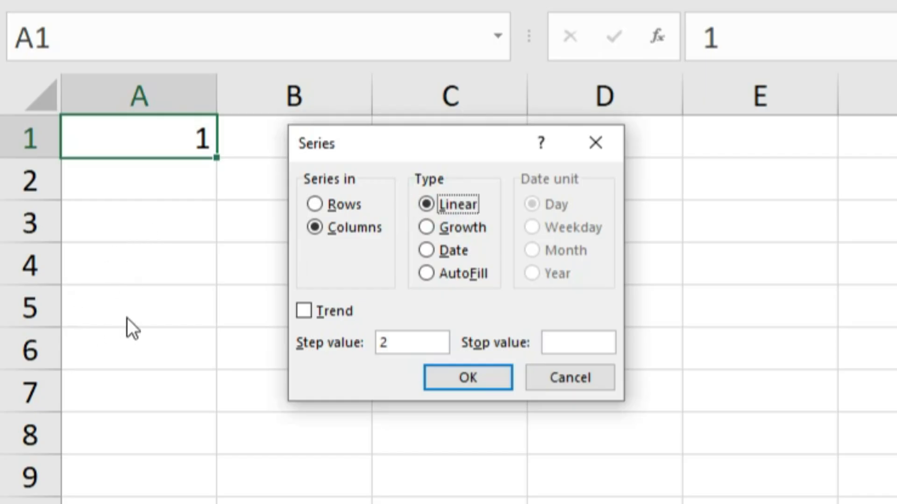
{"action": "left_click", "coordinate": [430, 229]}
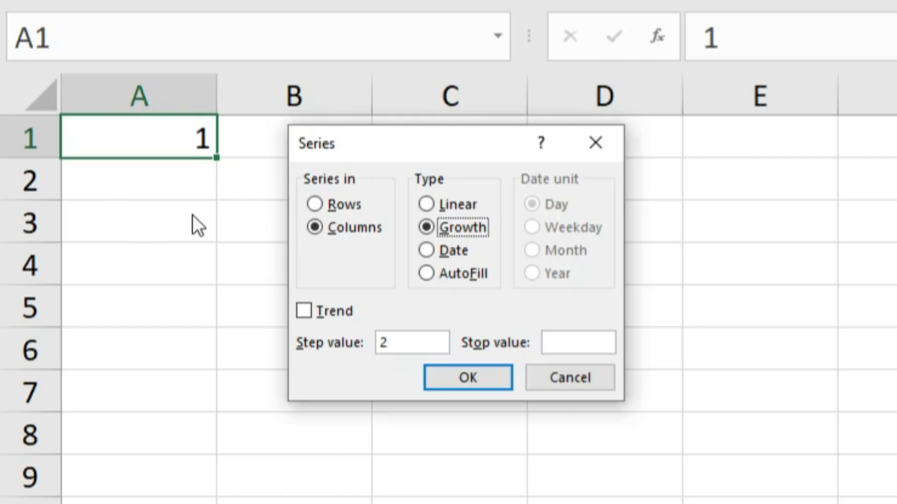
{"action": "left_click", "coordinate": [579, 348]}
{"action": "type", "text": "100"}
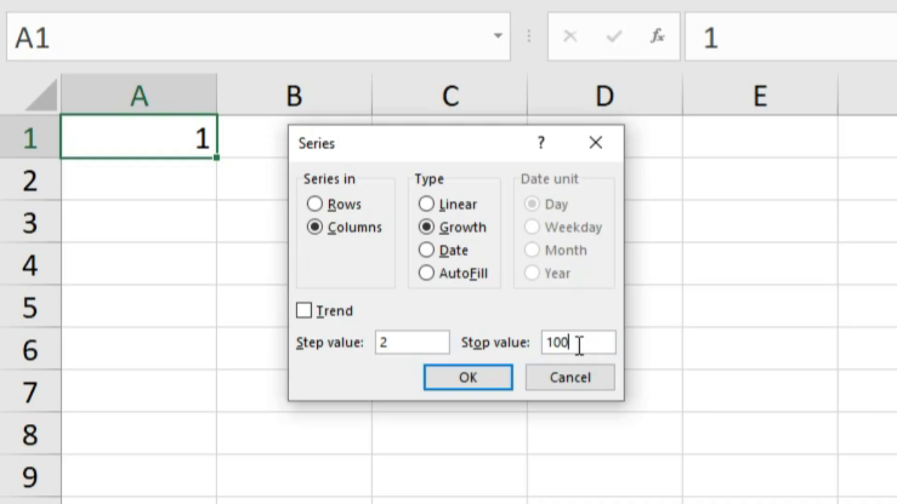
{"action": "left_click", "coordinate": [486, 377]}
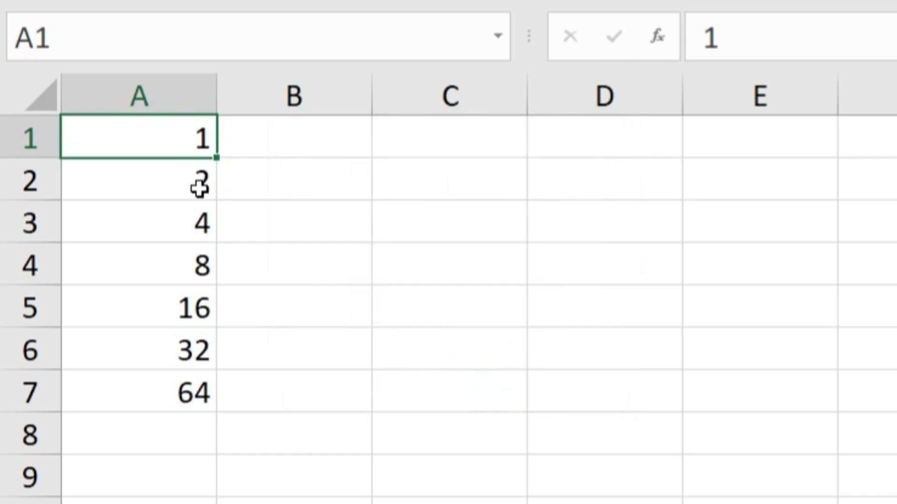
Inspect the generated values in cells A2 through A7.
{"action": "left_click", "coordinate": [203, 216]}
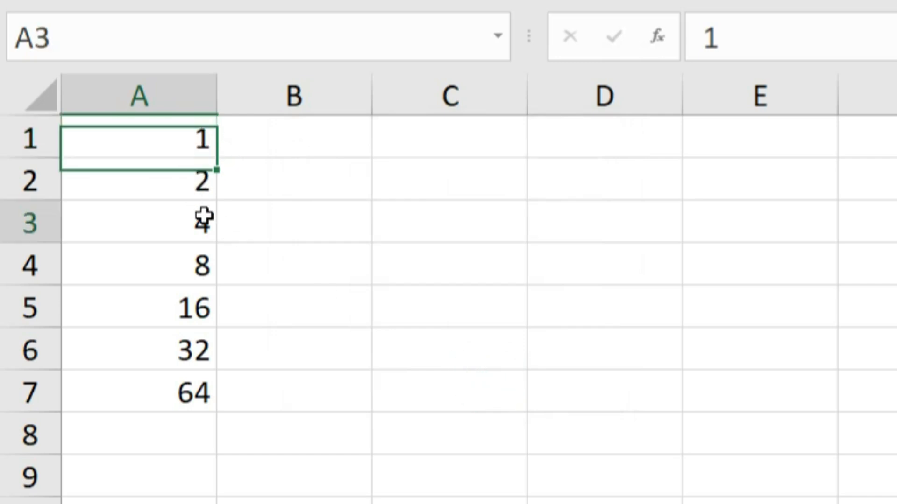
{"action": "left_click", "coordinate": [189, 260]}
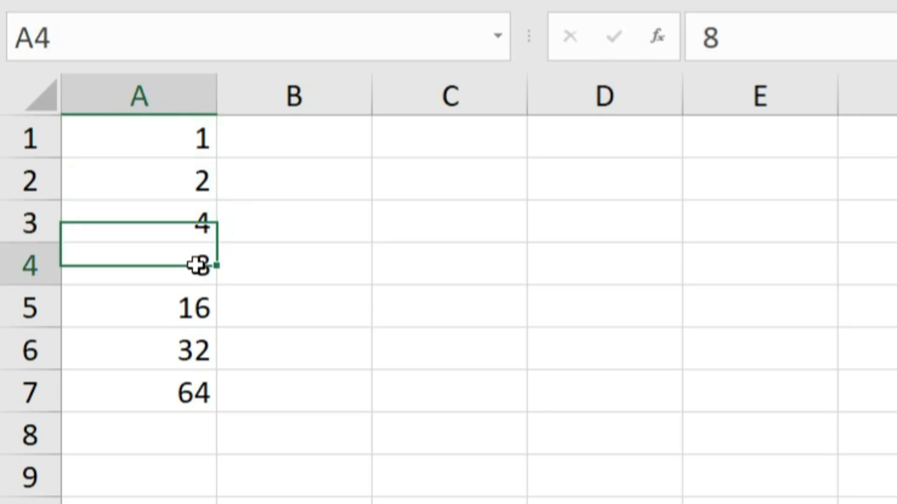
{"action": "left_click", "coordinate": [192, 306]}
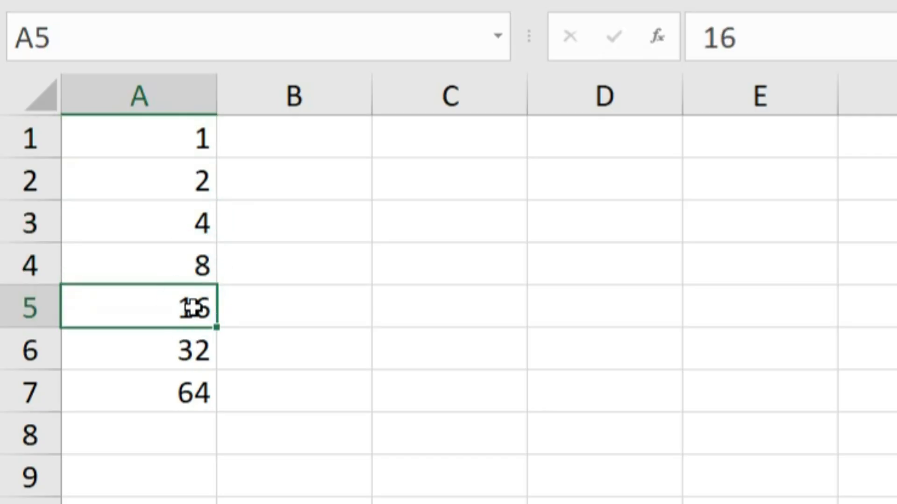
{"action": "left_click", "coordinate": [190, 348]}
{"action": "left_click", "coordinate": [184, 386]}
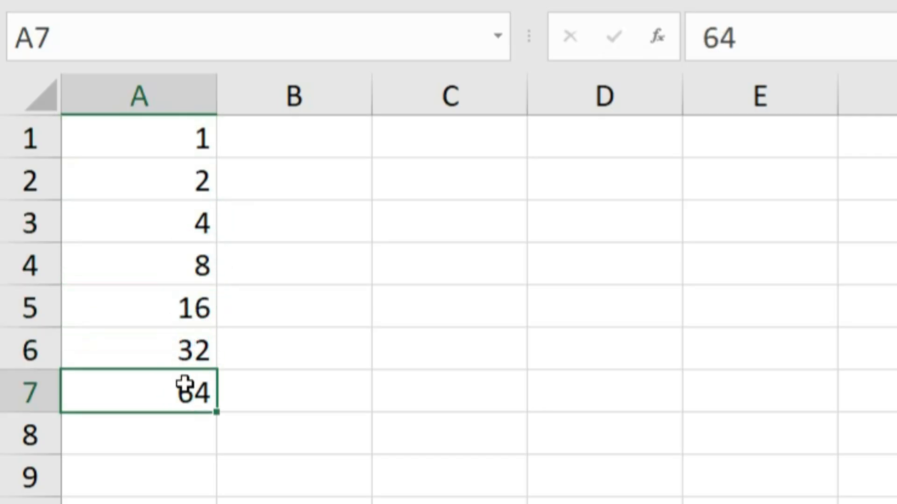
Enter 100 in cell B8 and 128 in cell A8.
{"action": "left_click", "coordinate": [321, 427]}
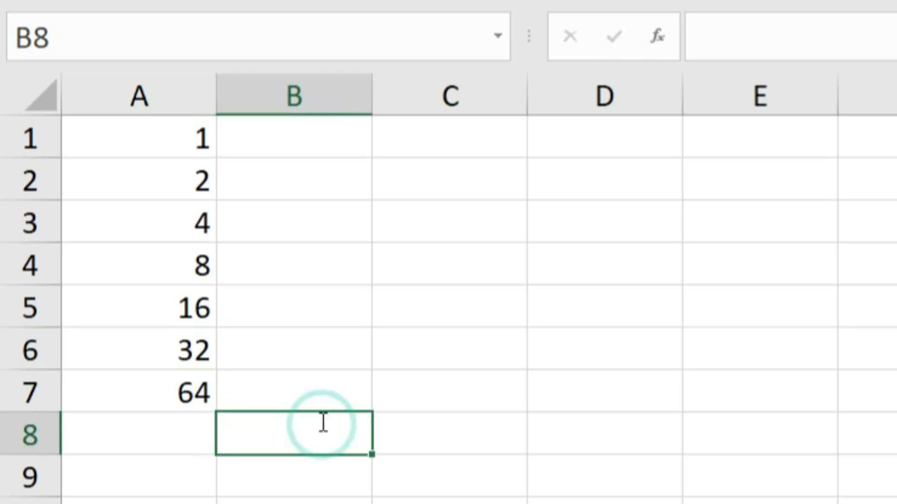
{"action": "type", "text": "100"}
{"action": "key", "text": "Left"}
{"action": "key", "text": "Up"}
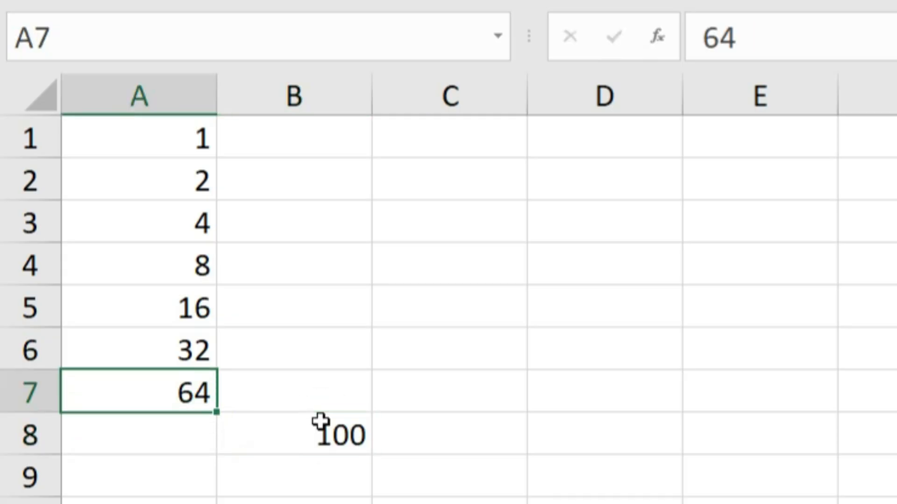
{"action": "key", "text": "Down"}
{"action": "type", "text": "128"}
{"action": "key", "text": "Return"}
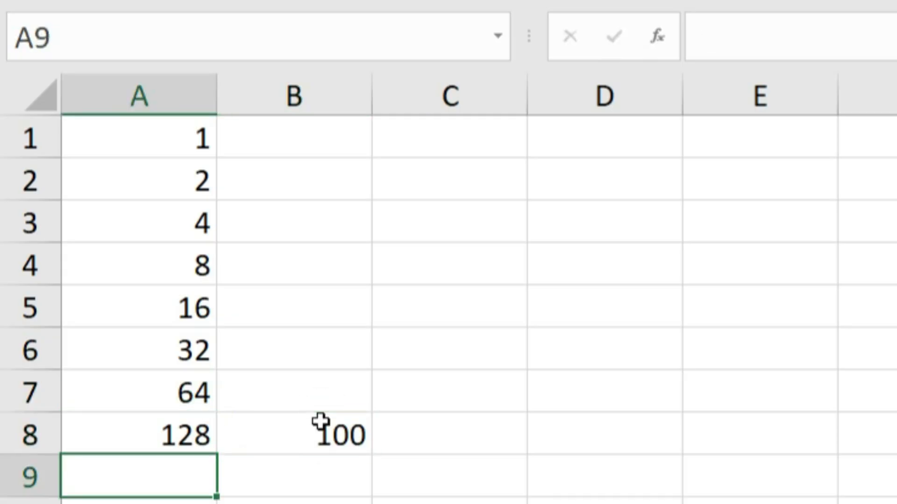
Clear the contents of cells A8 and B8.
{"action": "left_click", "coordinate": [347, 436]}
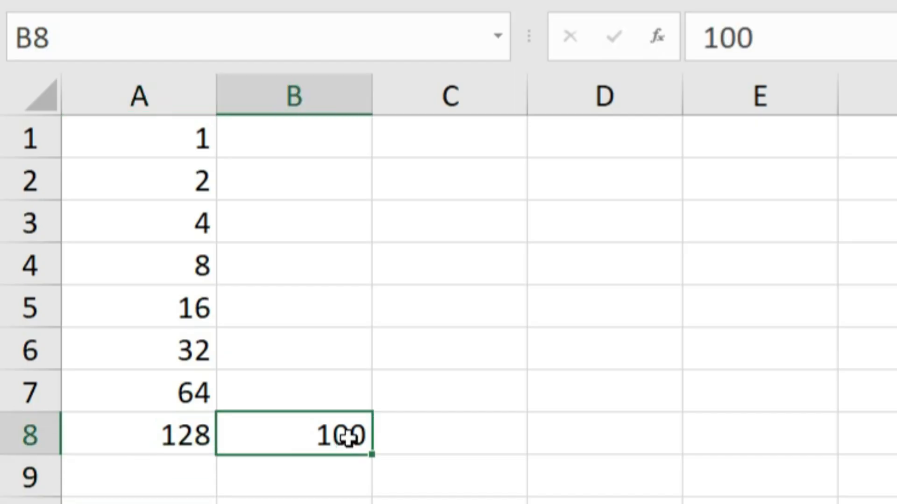
{"action": "left_click_drag", "start_coordinate": [195, 430], "coordinate": [327, 440]}
{"action": "key", "text": "Delete"}
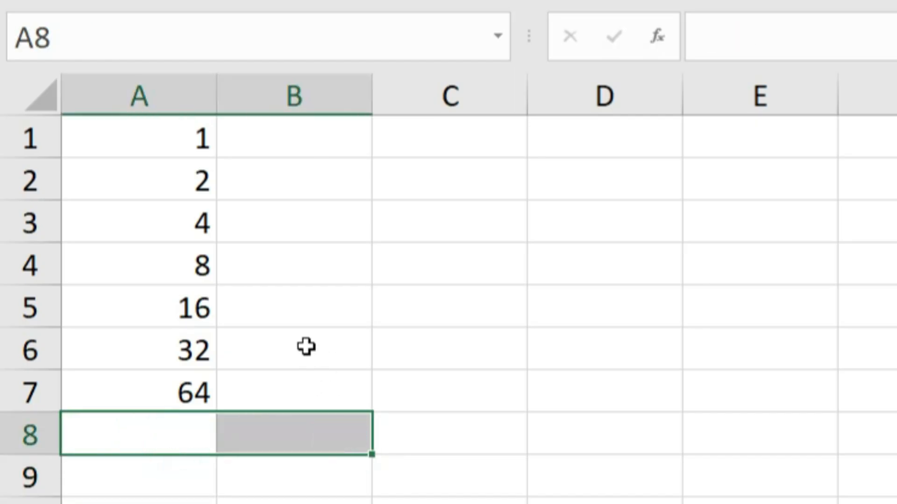
Enter the date 1-4-2025 in cell A1 of the blank sheet.
{"action": "left_click", "coordinate": [188, 396]}
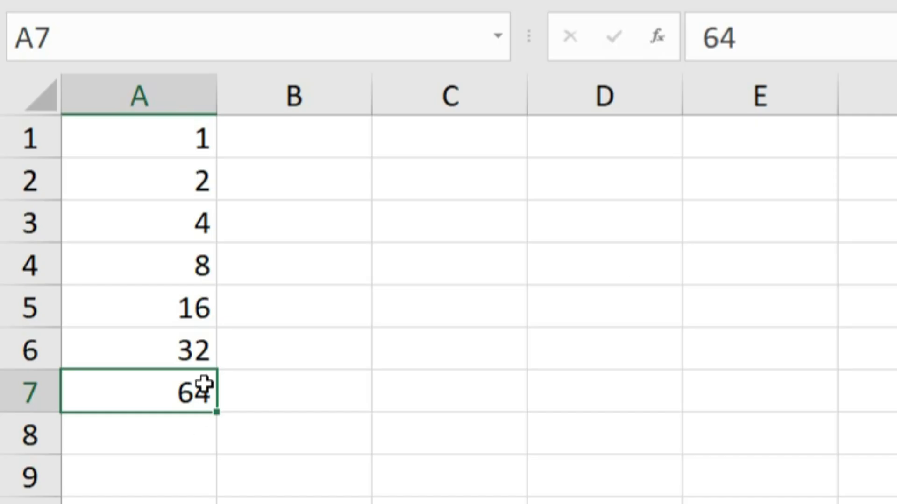
{"action": "left_click", "coordinate": [174, 153]}
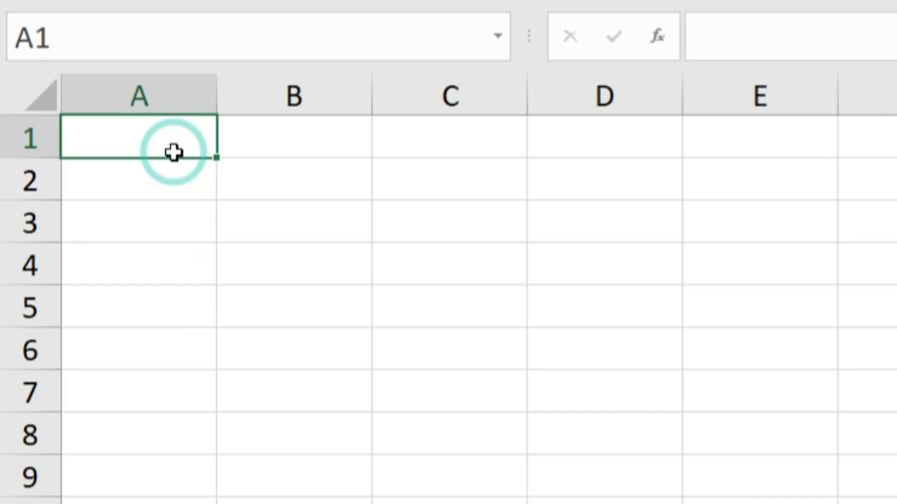
{"action": "type", "text": "1-4"}
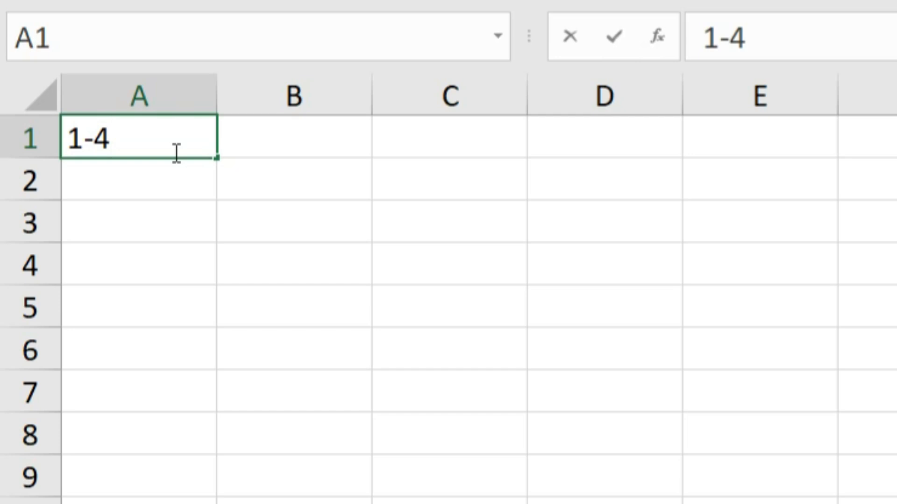
{"action": "type", "text": "-2025"}
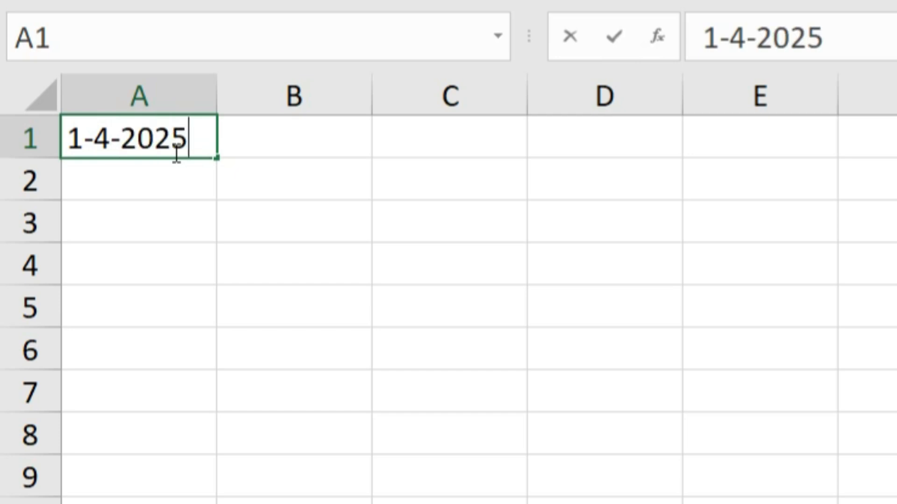
{"action": "key", "text": "Return"}
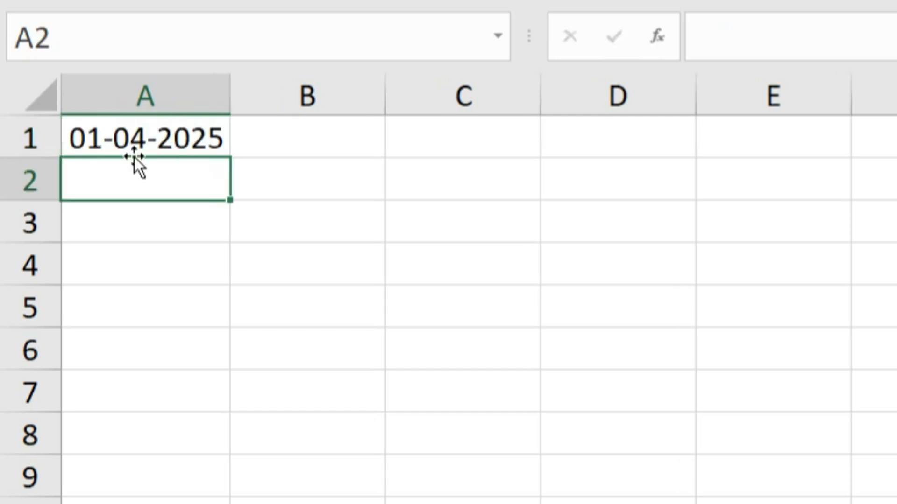
Fill a date series across row 1 from A1 by day with step value 1 and stop value 15-4-2025.
{"action": "left_click", "coordinate": [164, 144]}
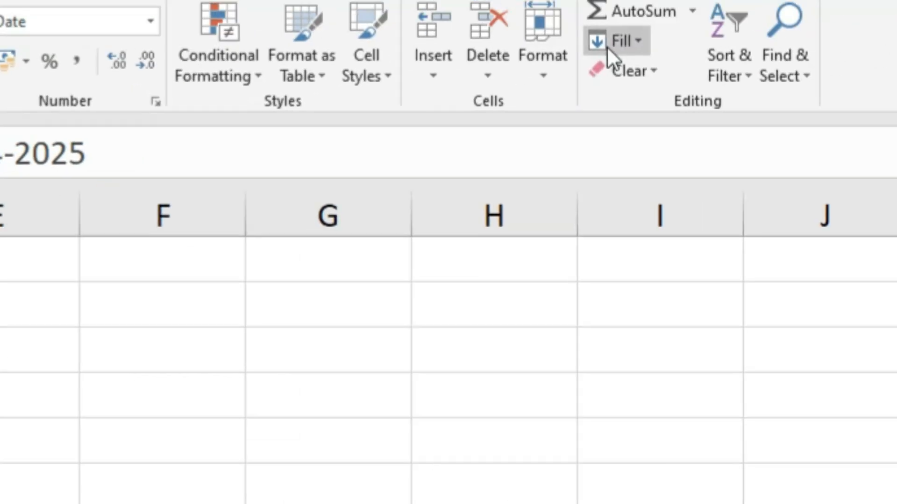
{"action": "left_click", "coordinate": [573, 51]}
{"action": "left_click", "coordinate": [597, 240]}
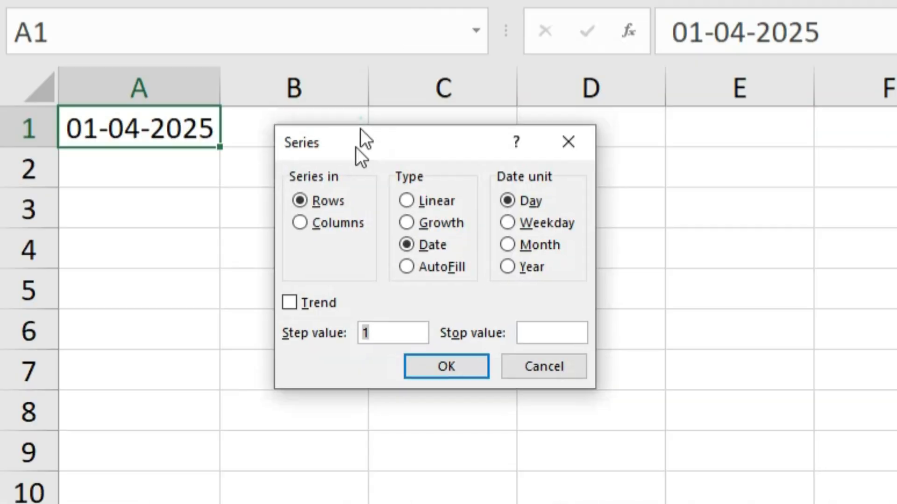
{"action": "left_click_drag", "start_coordinate": [360, 128], "coordinate": [350, 166]}
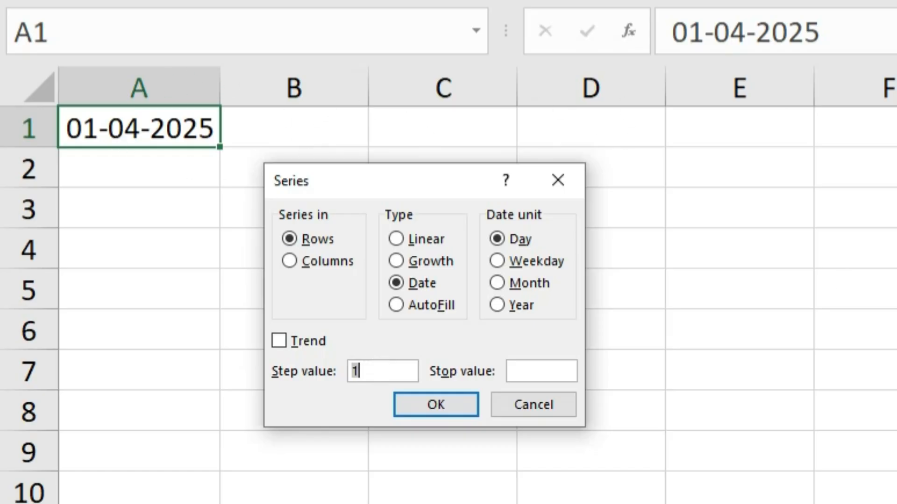
{"action": "left_click", "coordinate": [521, 372]}
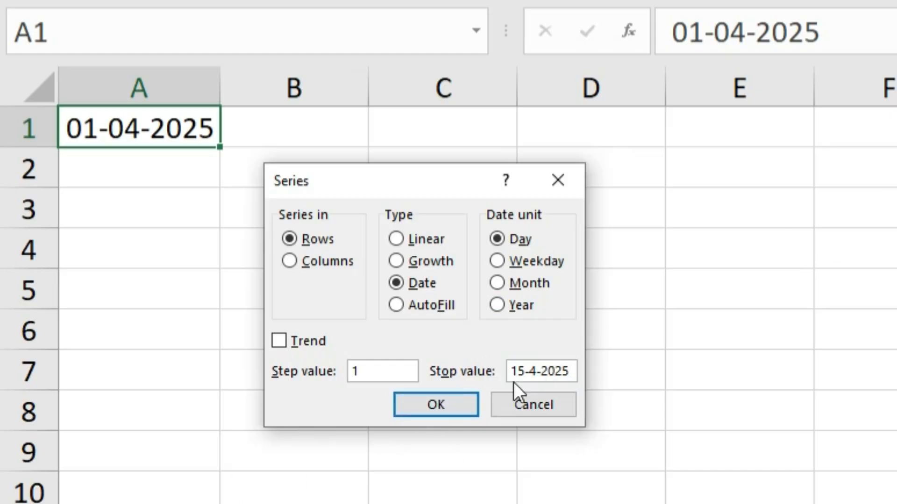
{"action": "left_click", "coordinate": [454, 405]}
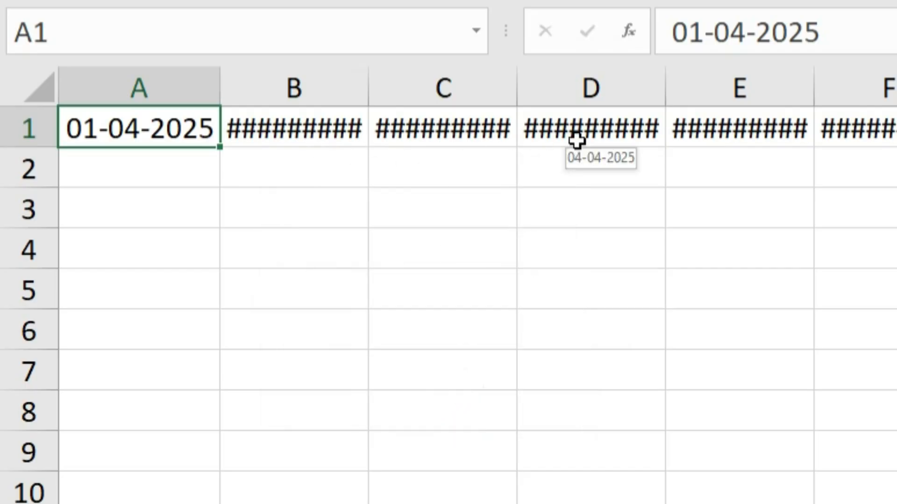
Autofit the column widths of the whole sheet so the dates display fully.
{"action": "left_click_drag", "start_coordinate": [370, 88], "coordinate": [370, 87]}
{"action": "double_click", "coordinate": [370, 88]}
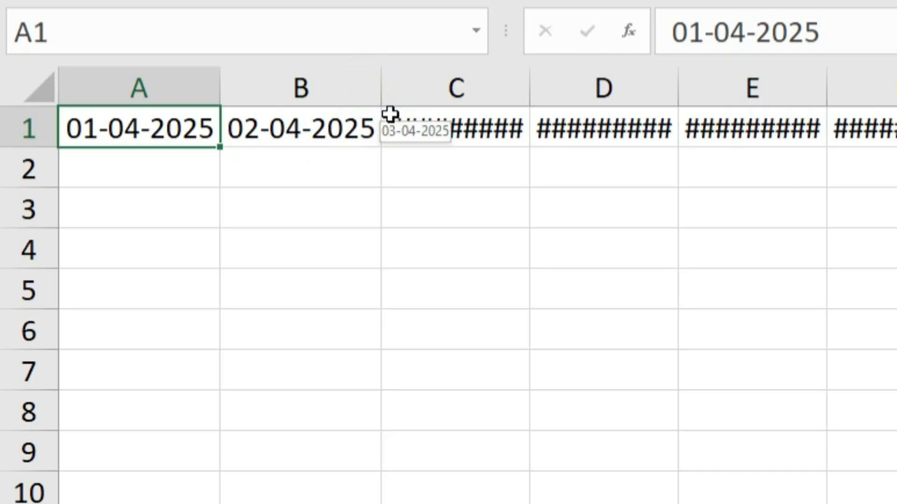
{"action": "left_click", "coordinate": [26, 87]}
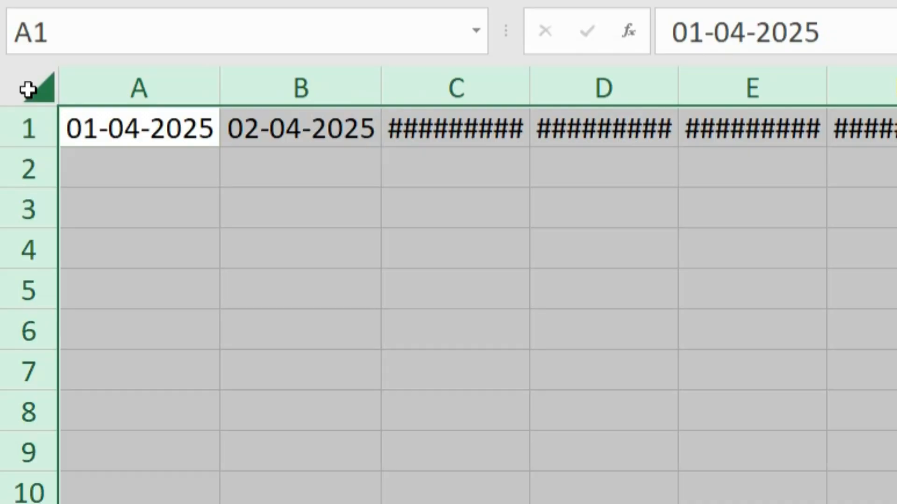
{"action": "key", "text": "alt+h"}
{"action": "key", "text": "o"}
{"action": "key", "text": "i"}
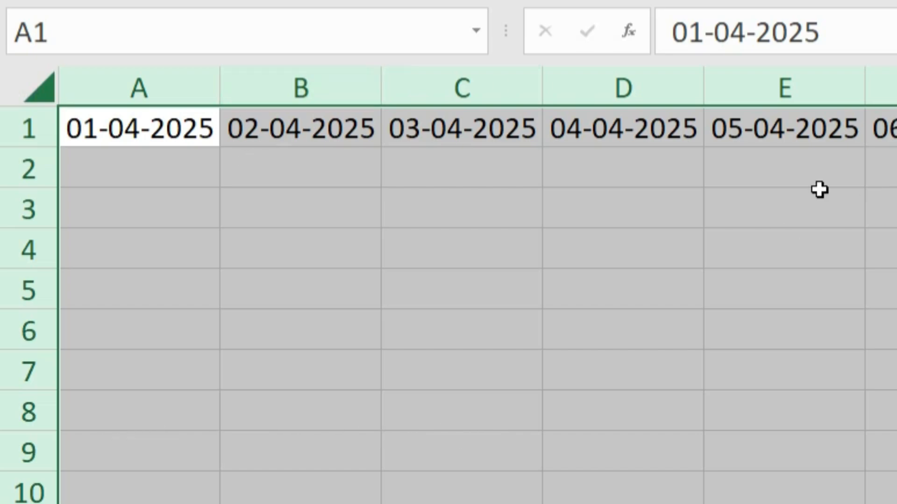
Select the dates from B1 to the end of row 1 to review the series.
{"action": "left_click_drag", "start_coordinate": [622, 452], "coordinate": [455, 443]}
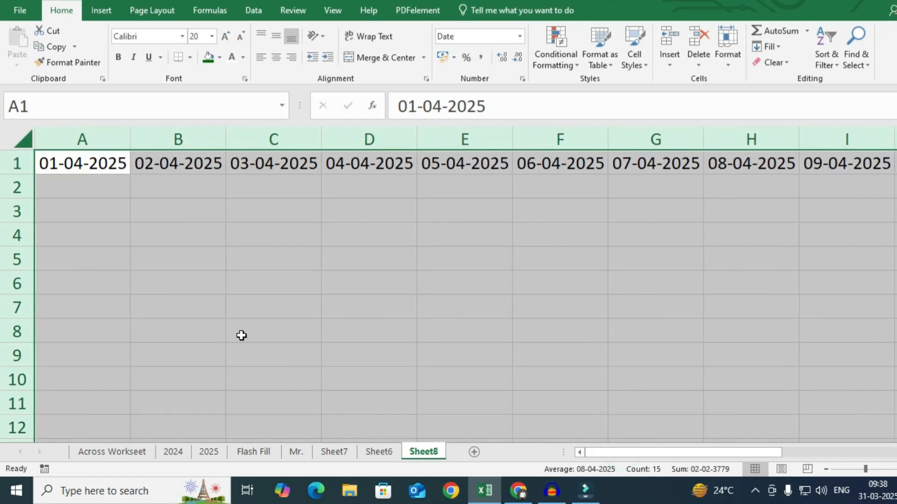
{"action": "left_click", "coordinate": [201, 256]}
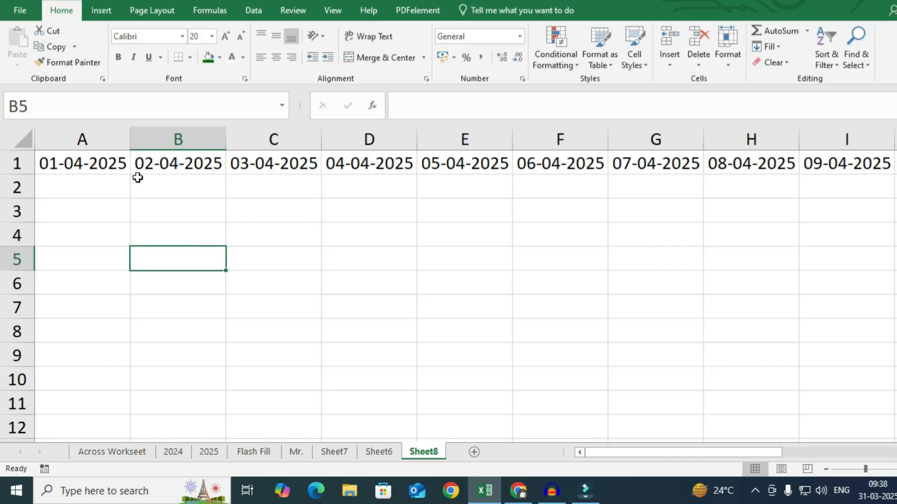
{"action": "left_click", "coordinate": [160, 164]}
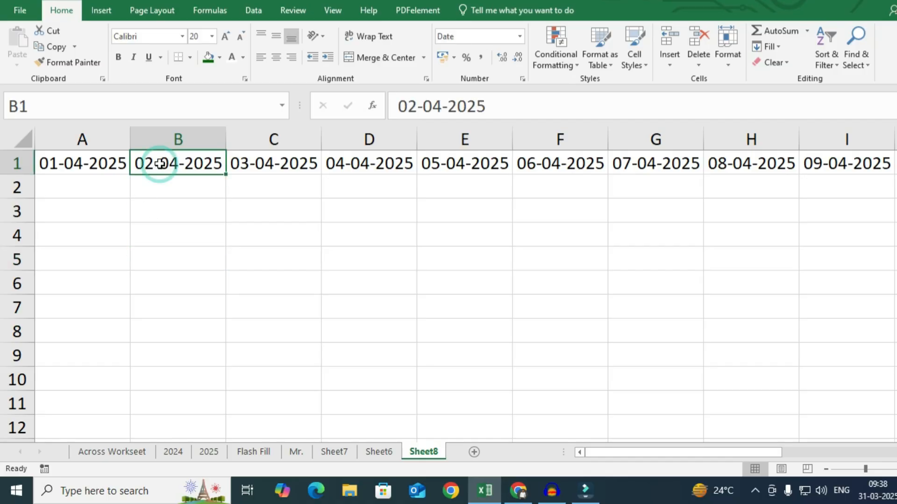
{"action": "key", "text": "ctrl+shift+Right"}
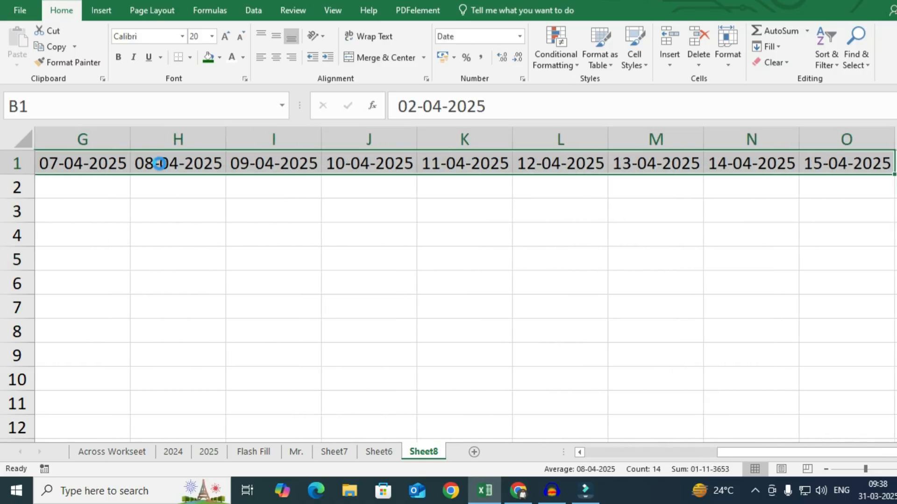
Delete the dates from B1 to the end of row 1, leaving only the start date in A1.
{"action": "key", "text": "Delete"}
{"action": "left_click", "coordinate": [602, 453]}
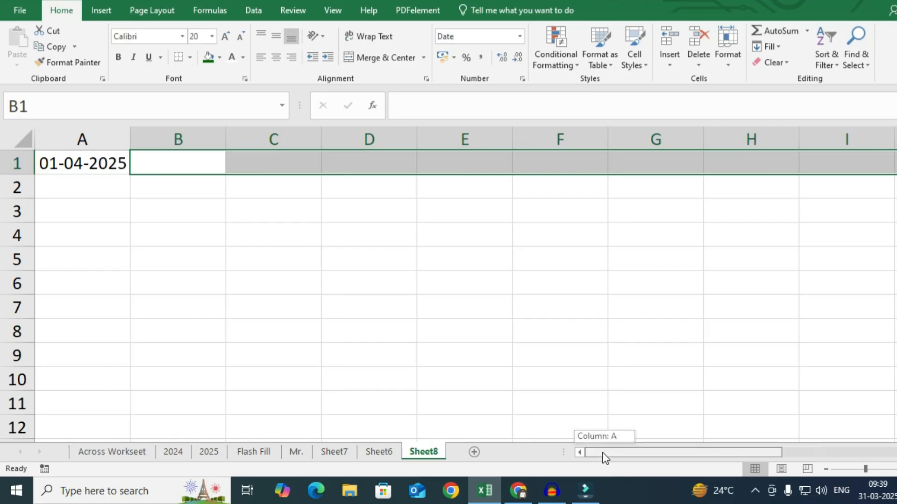
Fill a date series across row 1 from A1 by weekday with step value 1 and stop value 15-04-2025.
{"action": "left_click", "coordinate": [84, 158]}
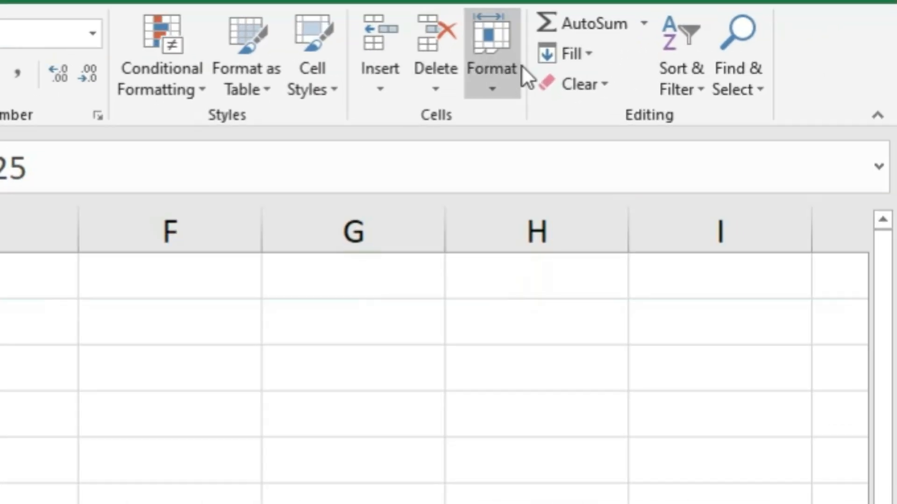
{"action": "left_click", "coordinate": [584, 52]}
{"action": "left_click", "coordinate": [605, 238]}
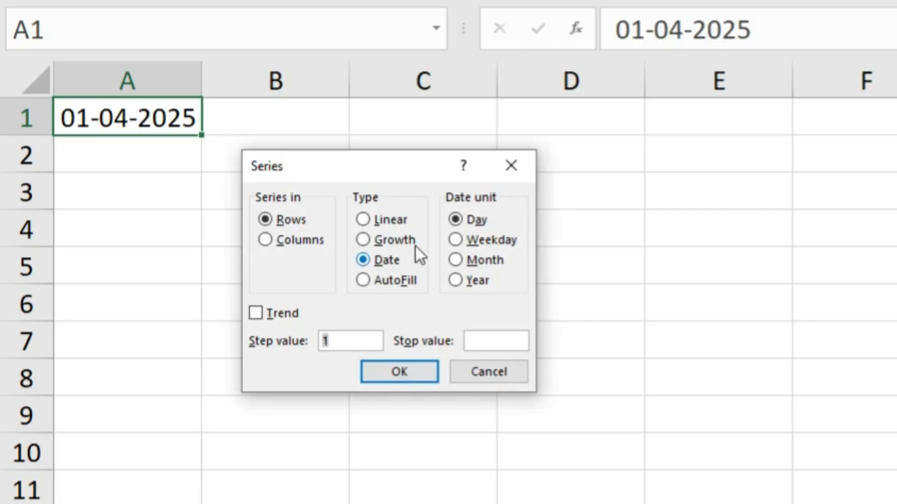
{"action": "left_click", "coordinate": [455, 239]}
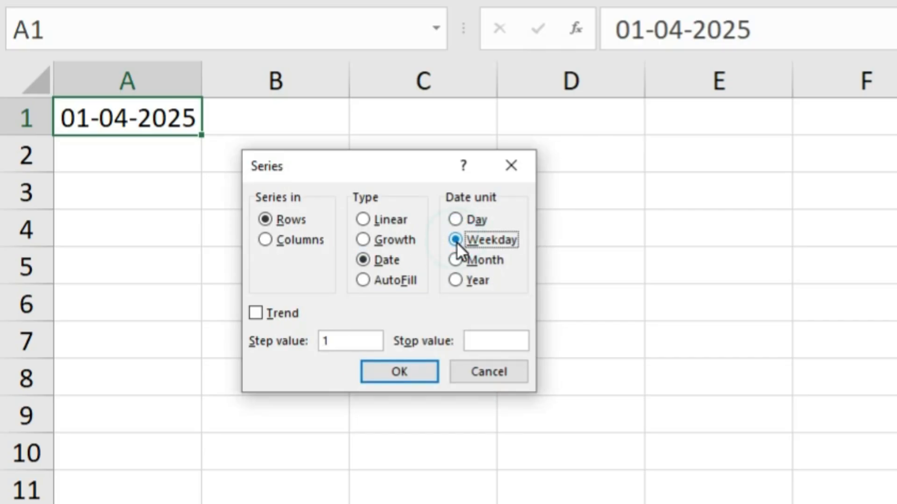
{"action": "left_click", "coordinate": [470, 341]}
{"action": "type", "text": "5-04-2025"}
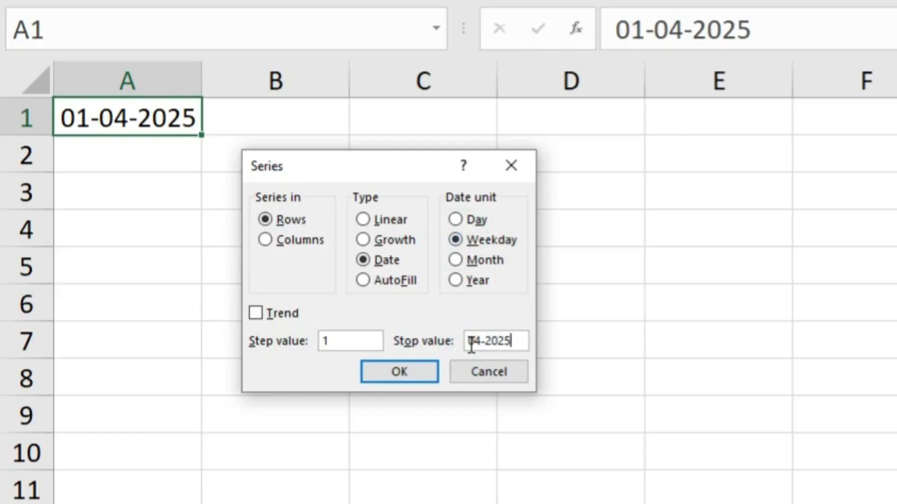
{"action": "left_click", "coordinate": [423, 374]}
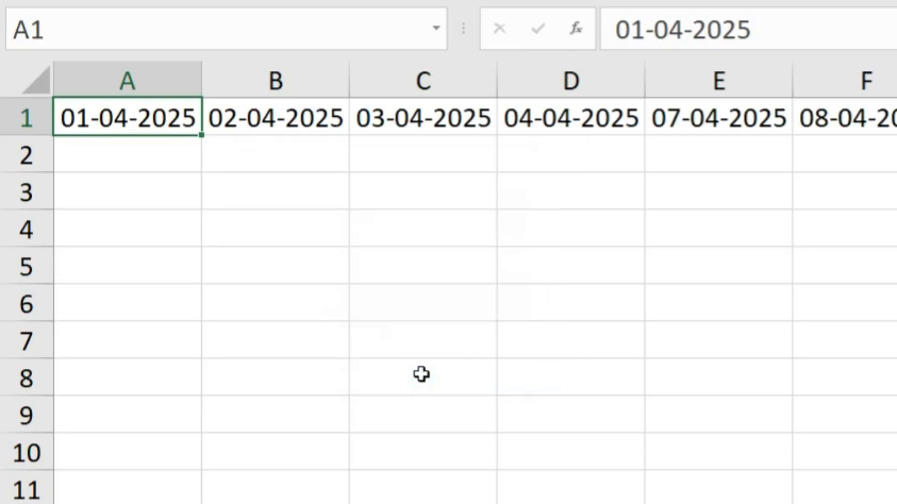
Check the filled weekday dates against the April 2025 system calendar to see which days are skipped.
{"action": "scroll", "coordinate": [384, 324], "scroll_direction": "down", "scroll_amount": 2}
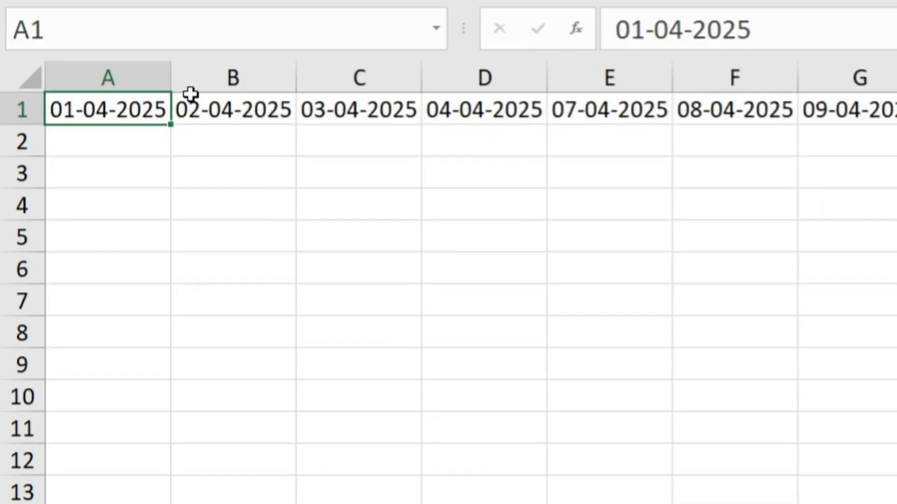
{"action": "left_click", "coordinate": [208, 107]}
{"action": "left_click", "coordinate": [386, 109]}
{"action": "left_click", "coordinate": [515, 107]}
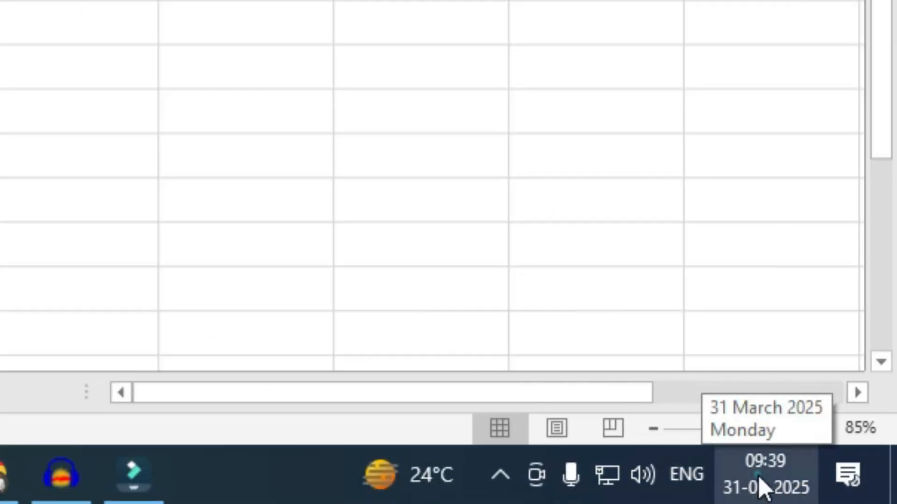
{"action": "left_click", "coordinate": [880, 500]}
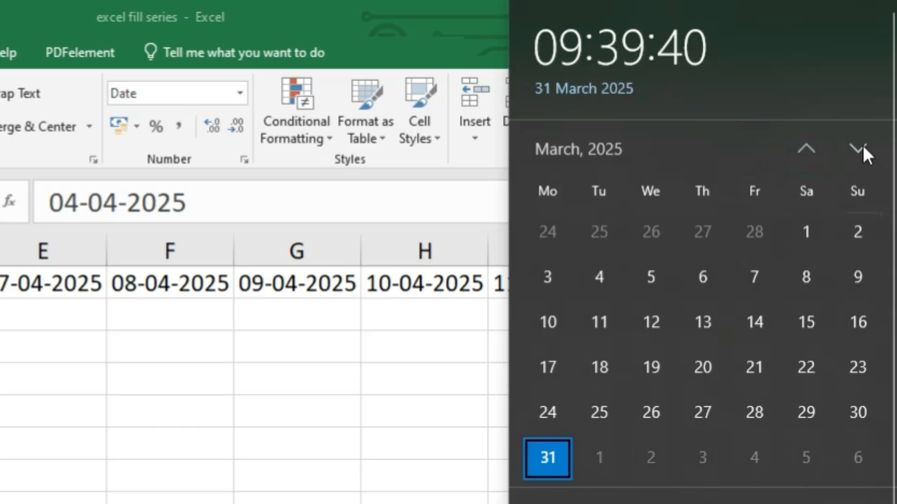
{"action": "left_click", "coordinate": [862, 148]}
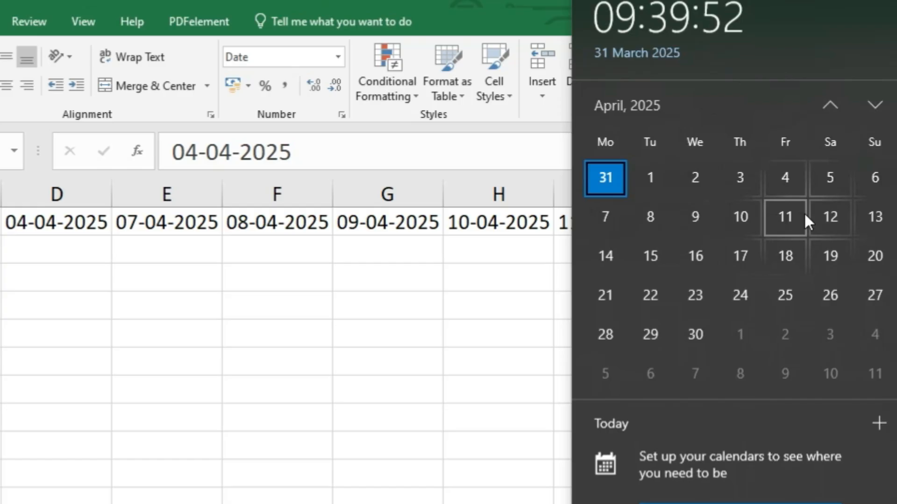
{"action": "left_click", "coordinate": [411, 388]}
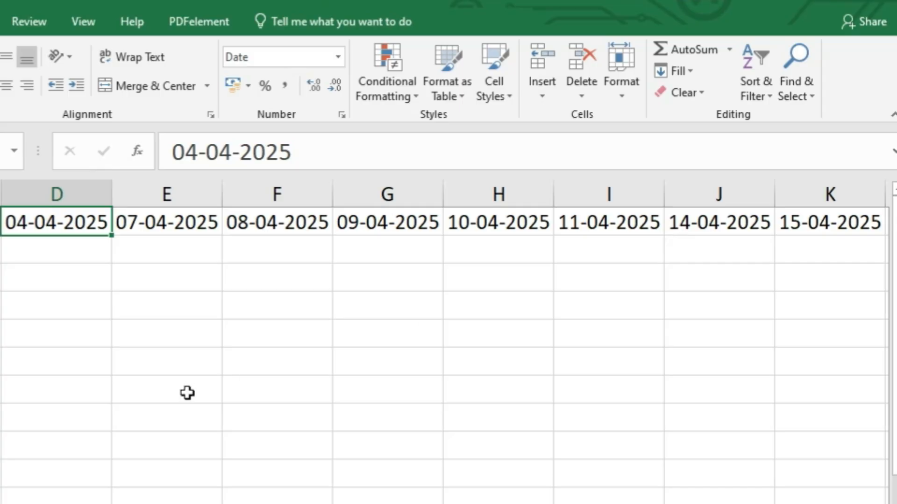
Clear the dates in row 1 and re-enter the date 1-4-2025 in cell A1.
{"action": "key", "text": "ctrl+shift+Right"}
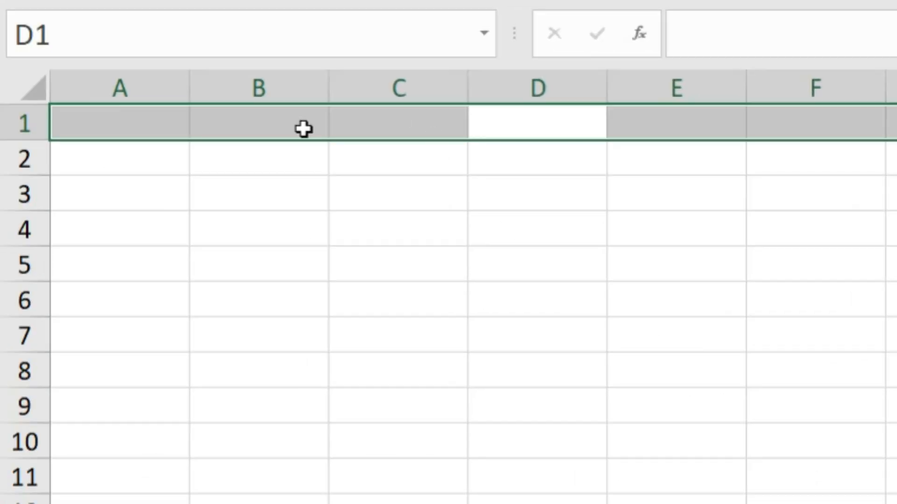
{"action": "left_click", "coordinate": [160, 128]}
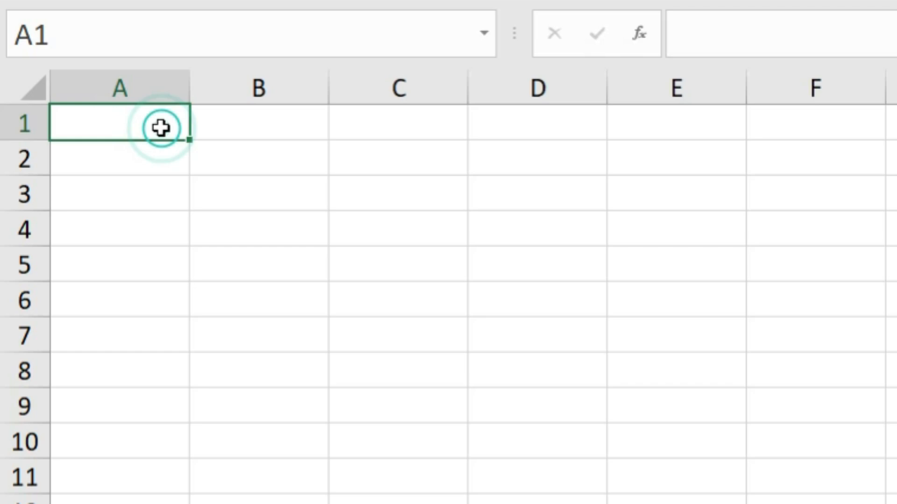
{"action": "type", "text": "1-"}
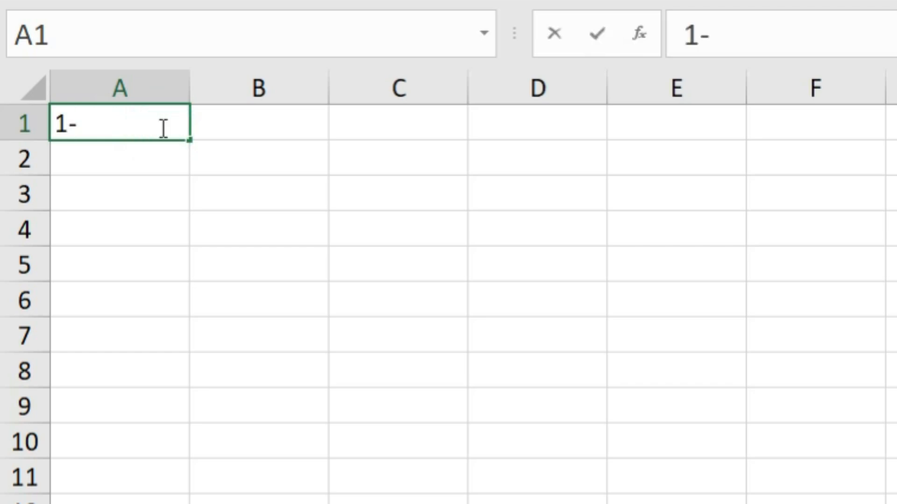
{"action": "type", "text": "04-2025"}
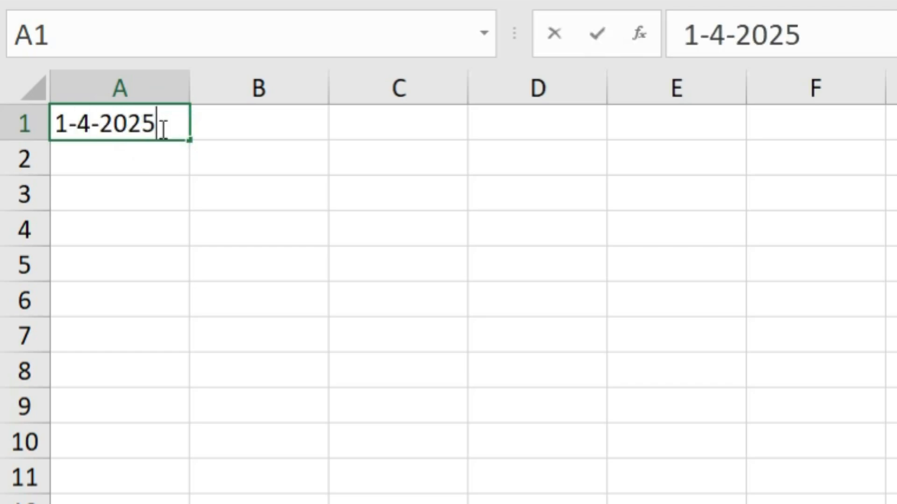
{"action": "key", "text": "Return"}
Fill a date series across row 1 from A1 by month with step value 1 and stop value 1-12-2025.
{"action": "left_click", "coordinate": [160, 128]}
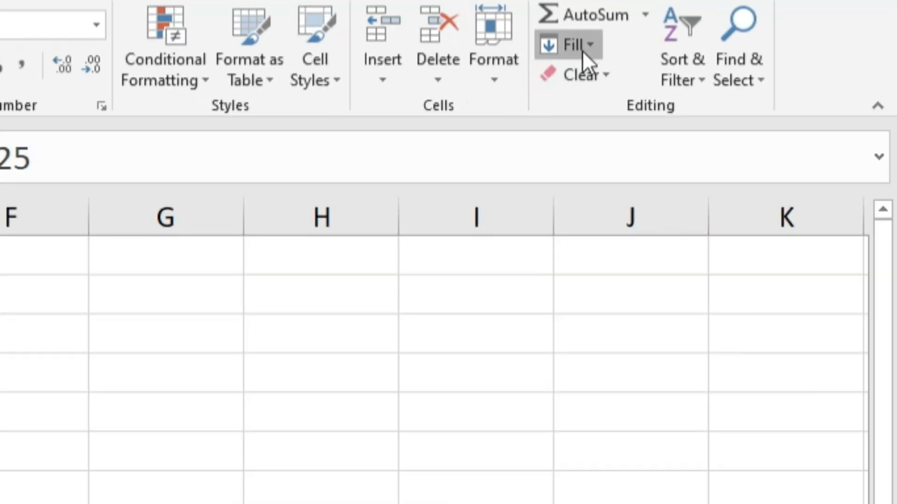
{"action": "left_click", "coordinate": [582, 50]}
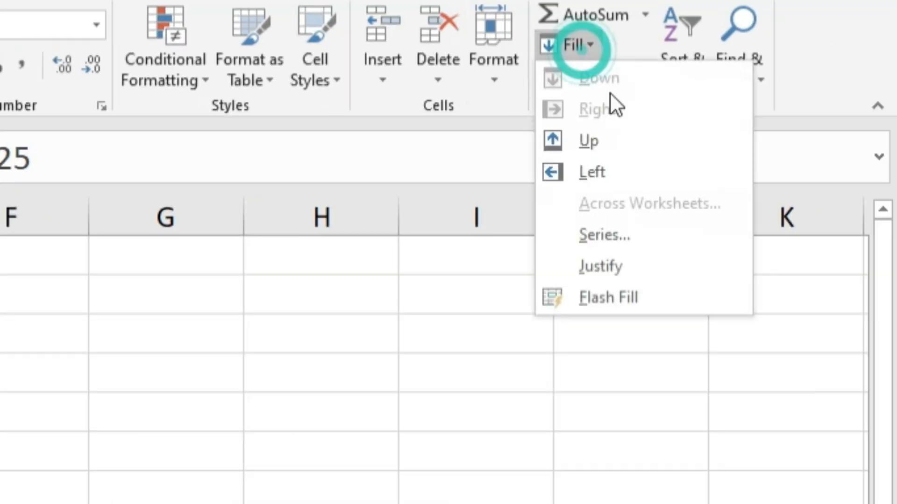
{"action": "left_click", "coordinate": [626, 233]}
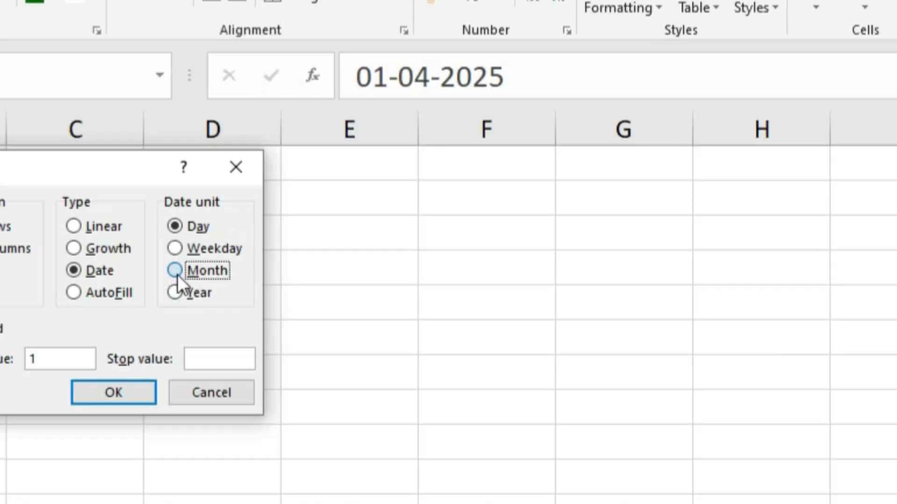
{"action": "left_click", "coordinate": [177, 274]}
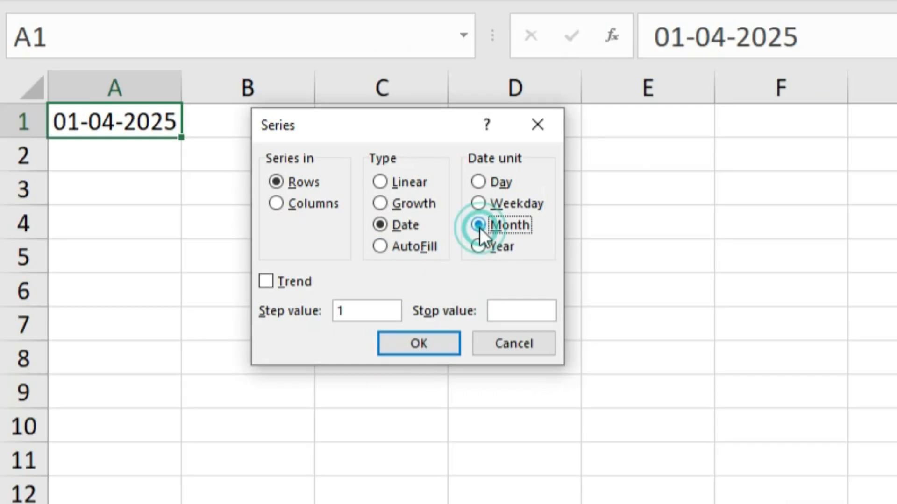
{"action": "left_click", "coordinate": [208, 359]}
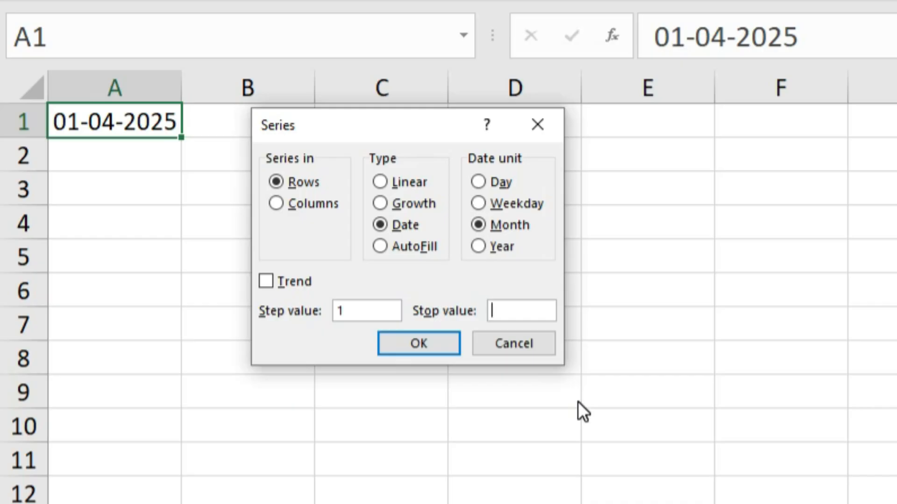
{"action": "type", "text": "1-12-202"}
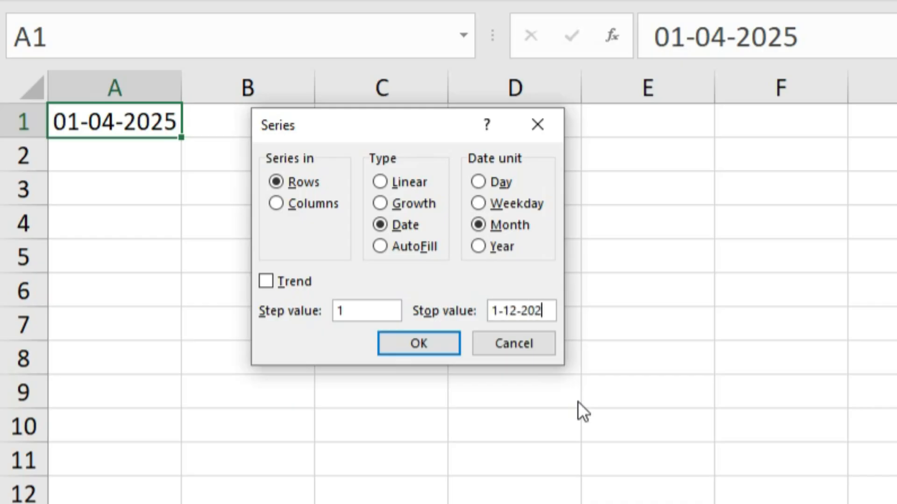
{"action": "type", "text": "5"}
{"action": "left_click", "coordinate": [436, 347]}
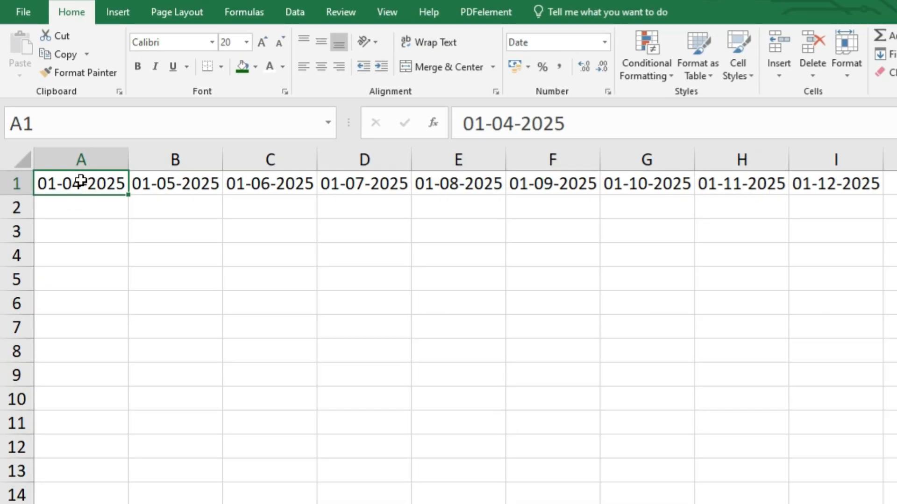
Apply the custom number format dd-mmm to the monthly dates in A1 to I1.
{"action": "left_click_drag", "start_coordinate": [80, 182], "coordinate": [827, 177]}
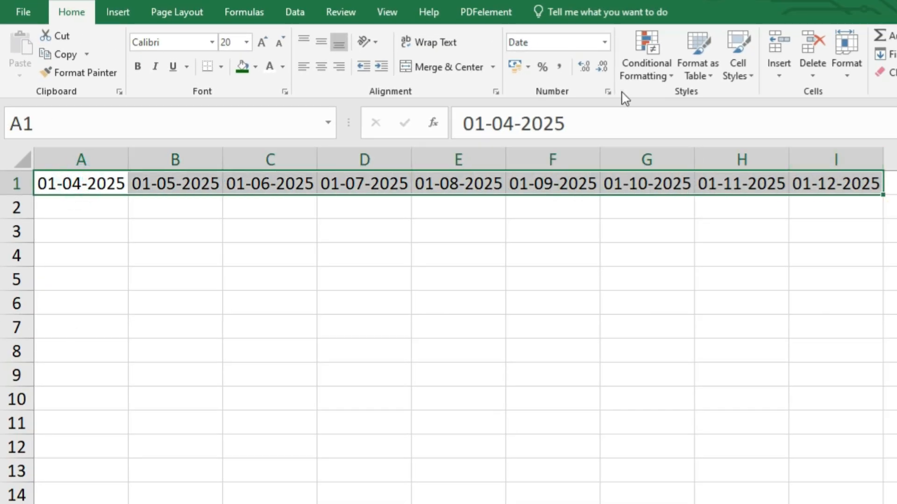
{"action": "left_click", "coordinate": [607, 92]}
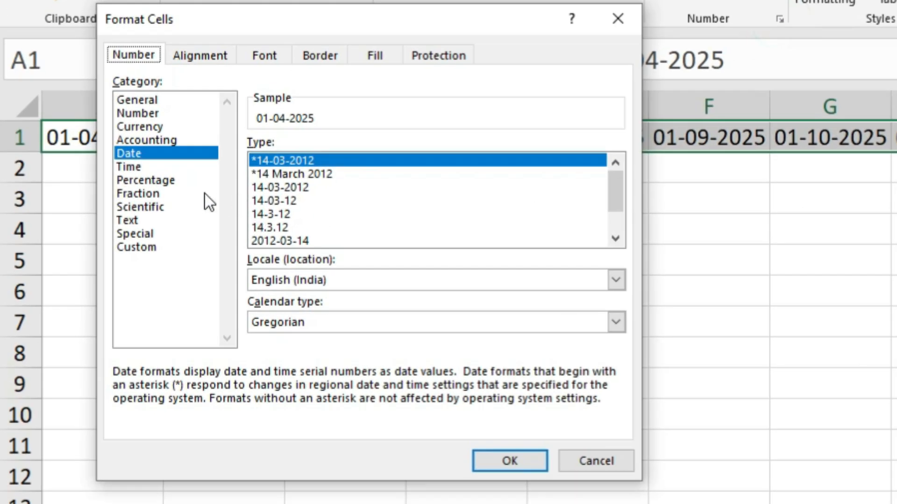
{"action": "left_click", "coordinate": [123, 247]}
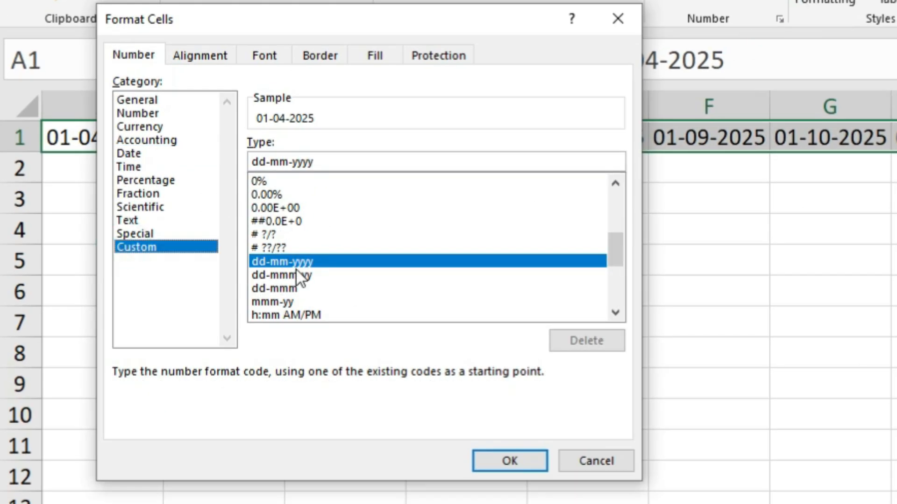
{"action": "left_click", "coordinate": [277, 288]}
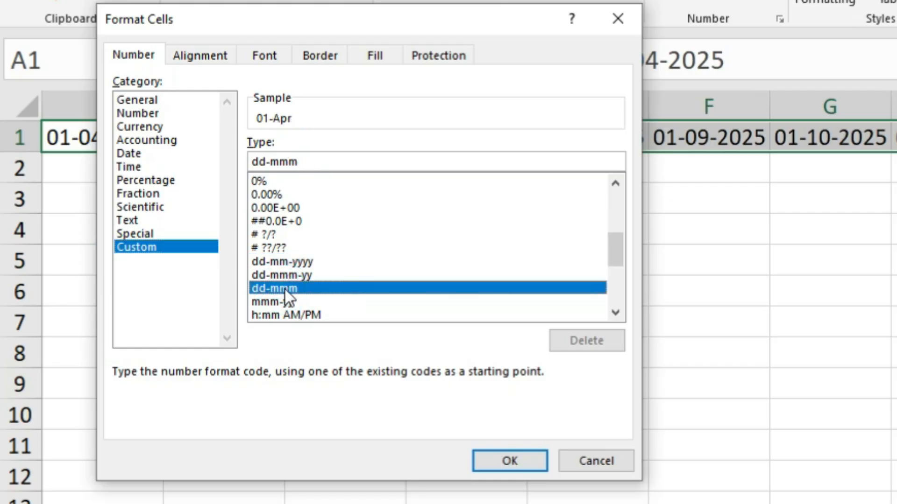
{"action": "left_click", "coordinate": [510, 460]}
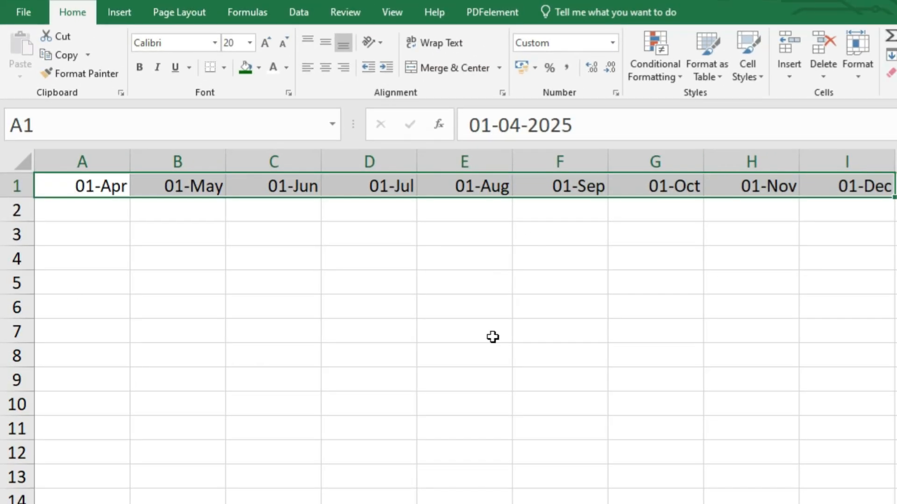
{"action": "key", "text": "alt+Tab"}
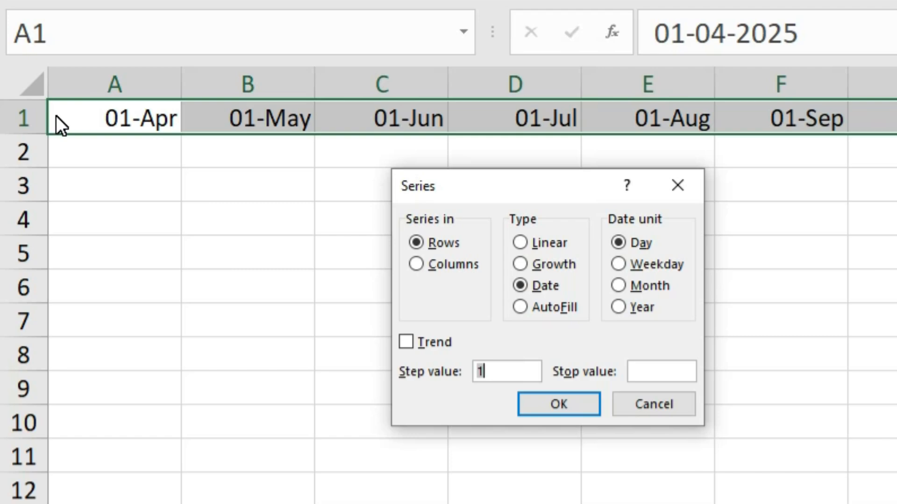
{"action": "left_click", "coordinate": [659, 370]}
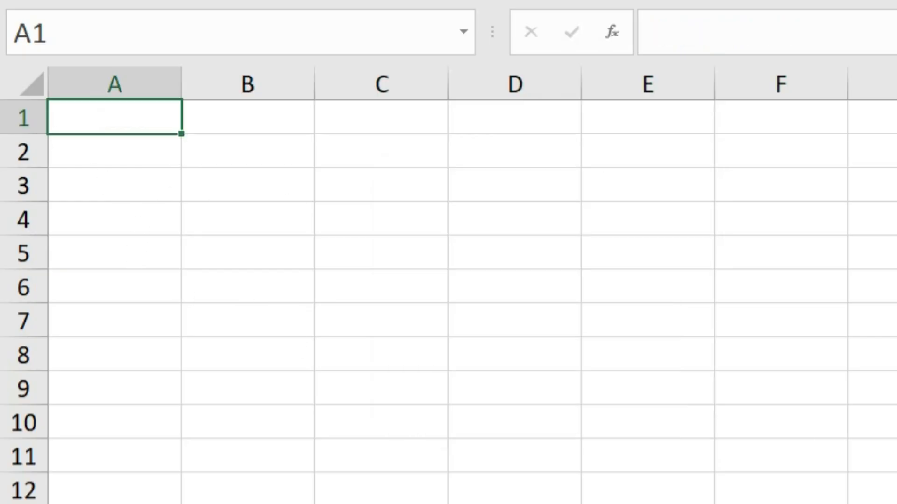
{"action": "key", "text": "alt+h"}
{"action": "key", "text": "f"}
{"action": "key", "text": "i"}
{"action": "key", "text": "s"}
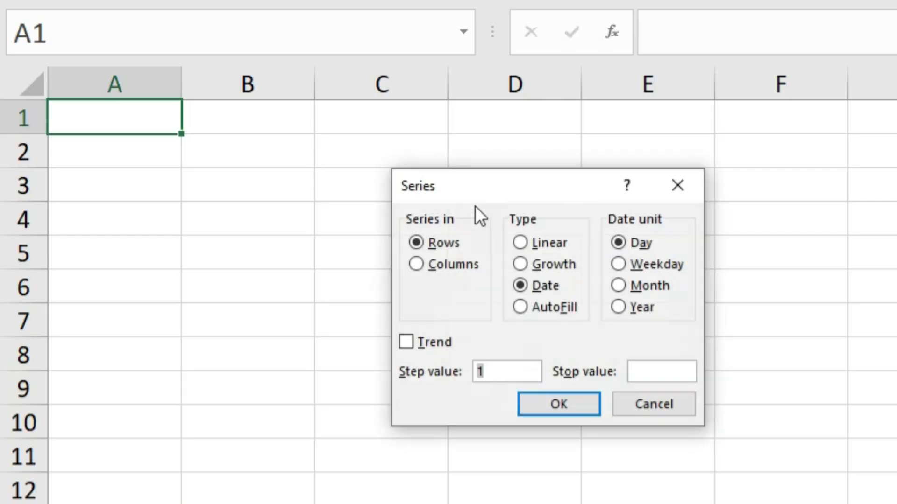
{"action": "left_click_drag", "start_coordinate": [514, 183], "coordinate": [444, 172]}
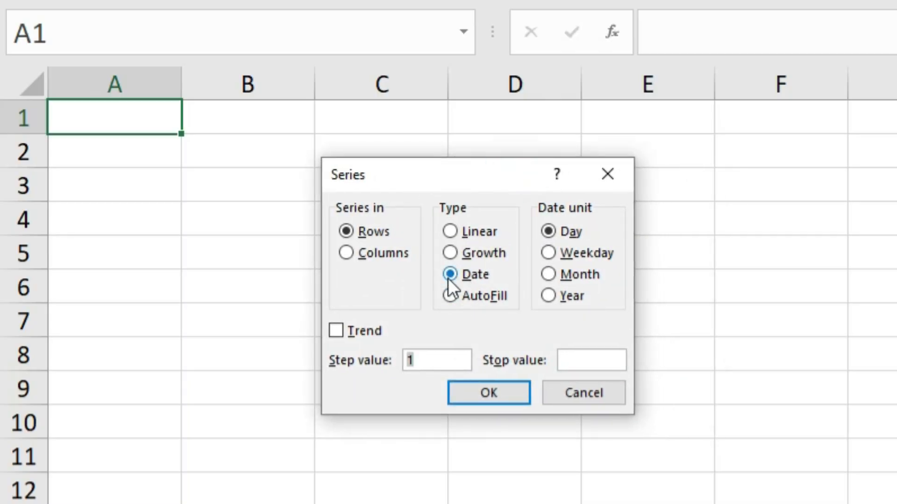
{"action": "left_click", "coordinate": [608, 172]}
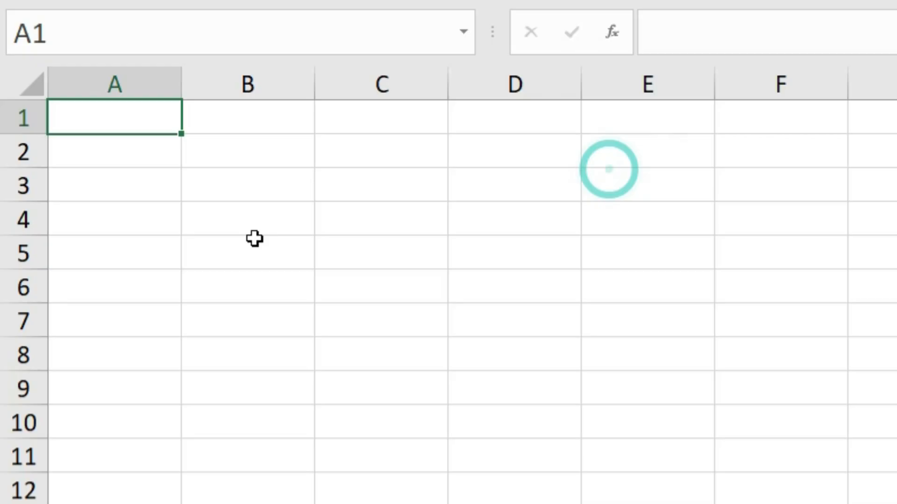
Enter Sunday in cell A1 of the blank sheet.
{"action": "type", "text": "Sunda"}
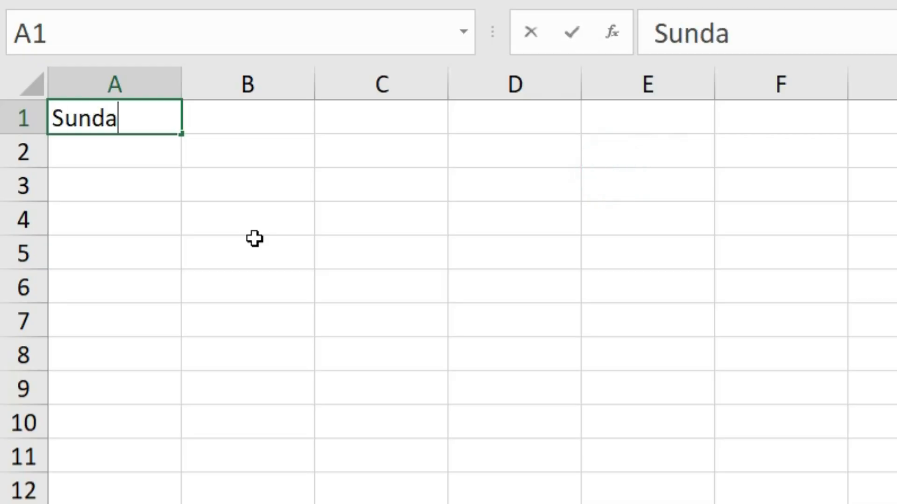
{"action": "type", "text": "y"}
{"action": "key", "text": "Return"}
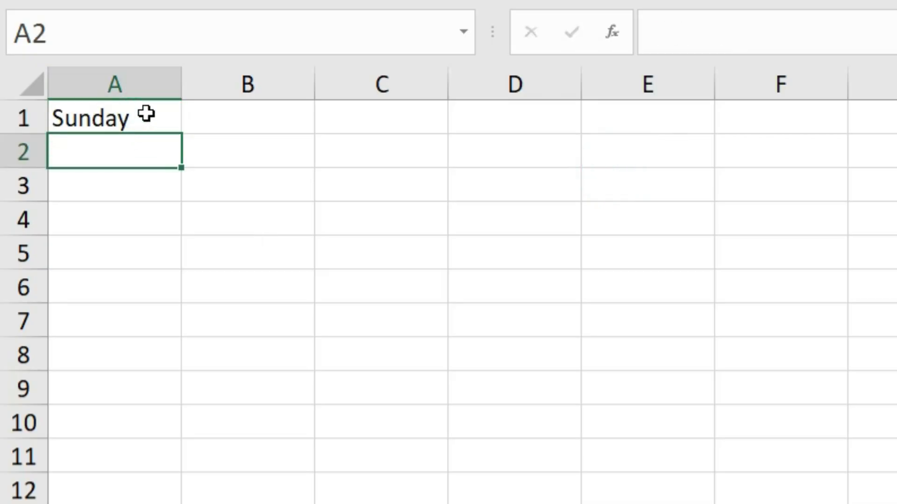
Fill A1 to A10 with a day-name series using the Series dialog's AutoFill type.
{"action": "left_click_drag", "start_coordinate": [146, 114], "coordinate": [120, 435]}
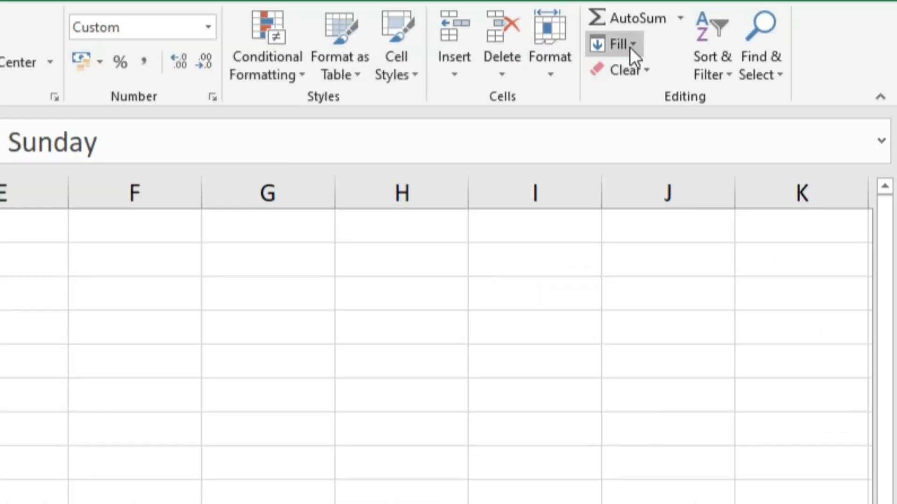
{"action": "left_click", "coordinate": [630, 46]}
{"action": "left_click", "coordinate": [607, 205]}
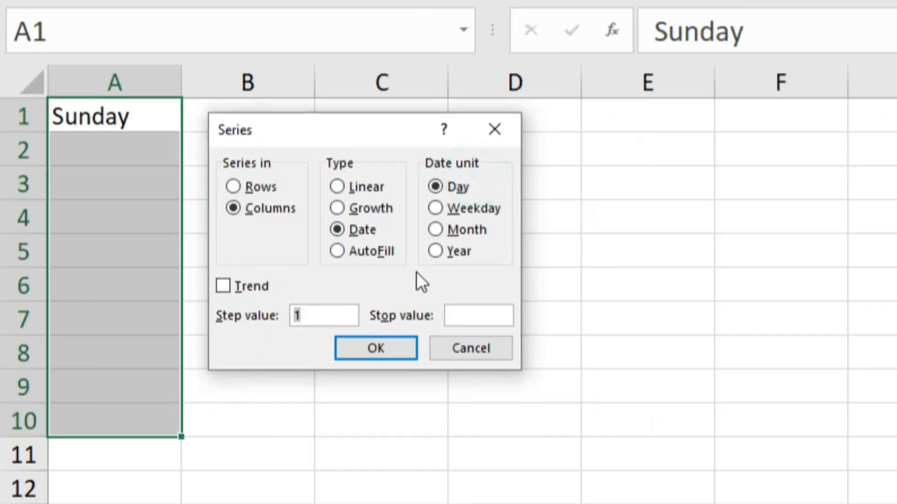
{"action": "left_click", "coordinate": [366, 252]}
{"action": "left_click", "coordinate": [381, 348]}
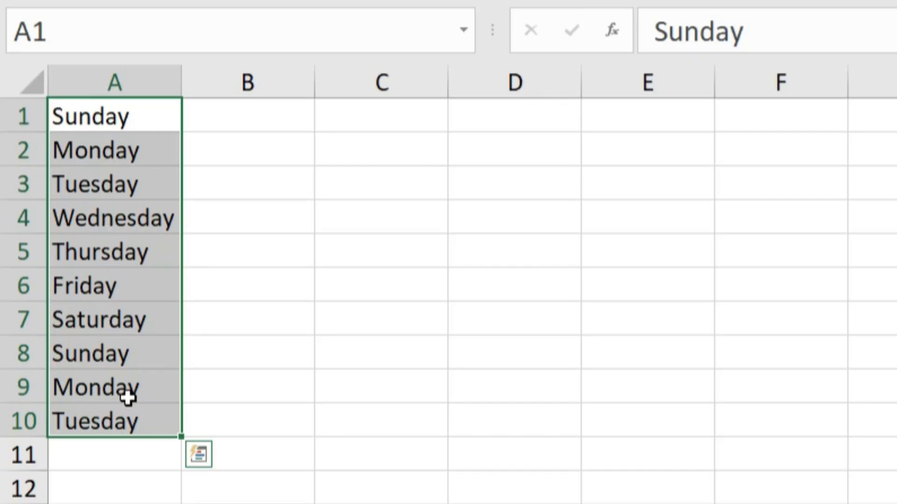
Enter January in cell C1.
{"action": "left_click", "coordinate": [369, 121]}
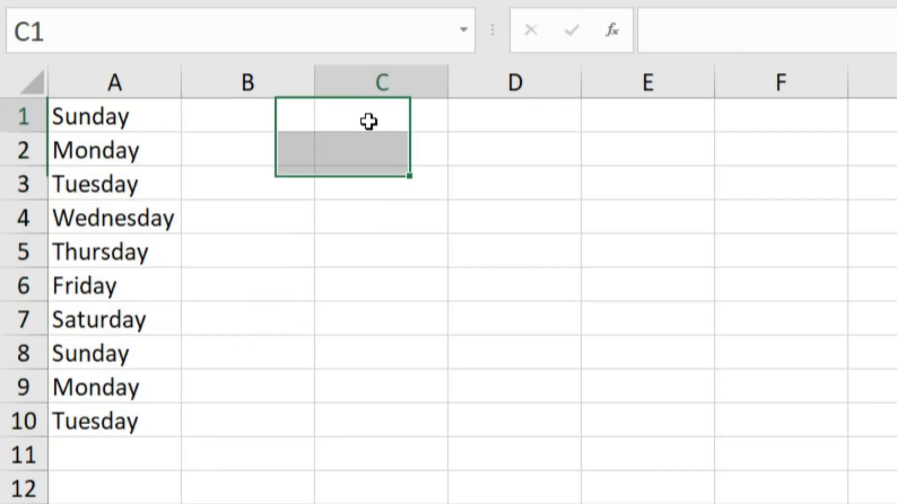
{"action": "type", "text": "January"}
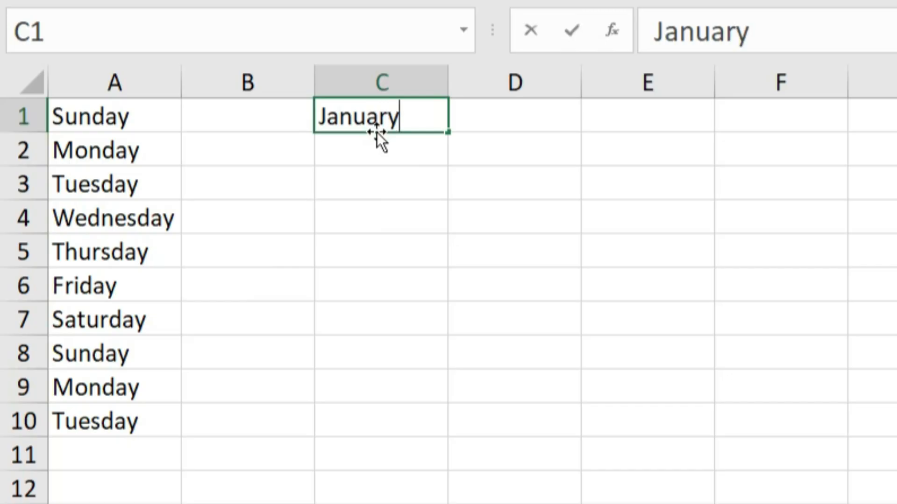
{"action": "key", "text": "Return"}
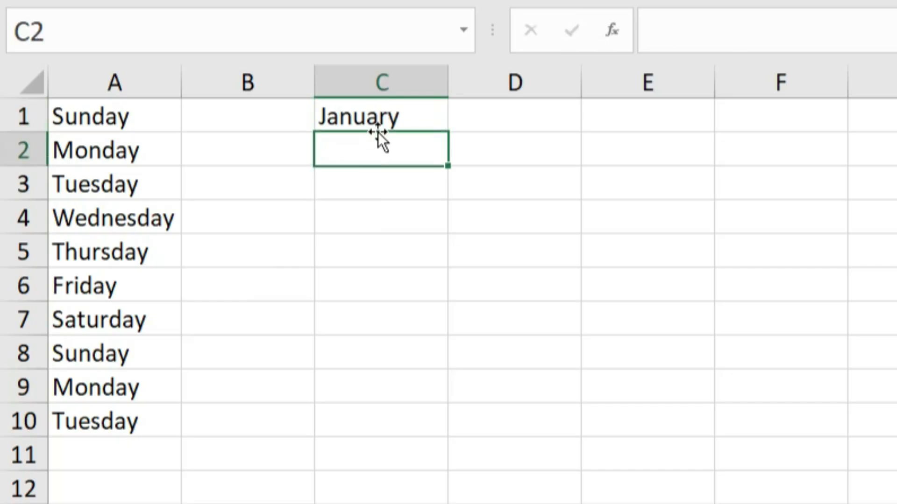
Fill C1 to C12 with a month-name series using the Series dialog's AutoFill type.
{"action": "left_click_drag", "start_coordinate": [382, 100], "coordinate": [386, 482]}
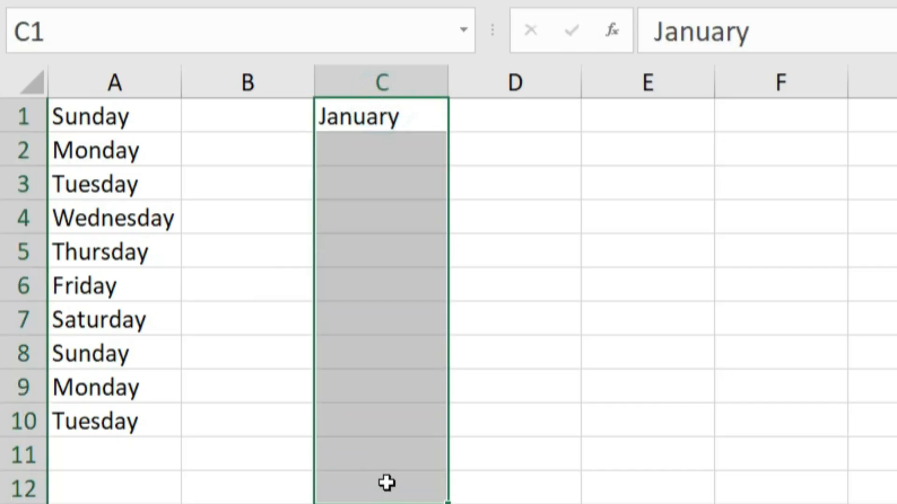
{"action": "left_click", "coordinate": [589, 49]}
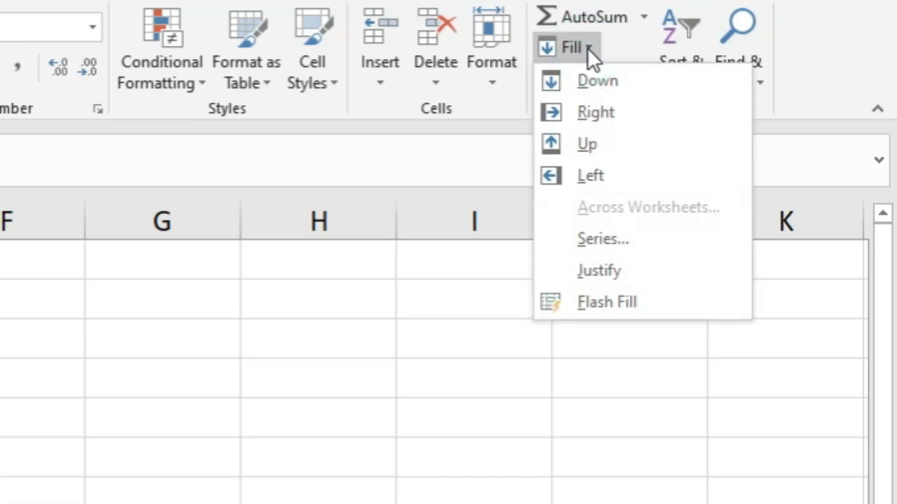
{"action": "left_click", "coordinate": [594, 241]}
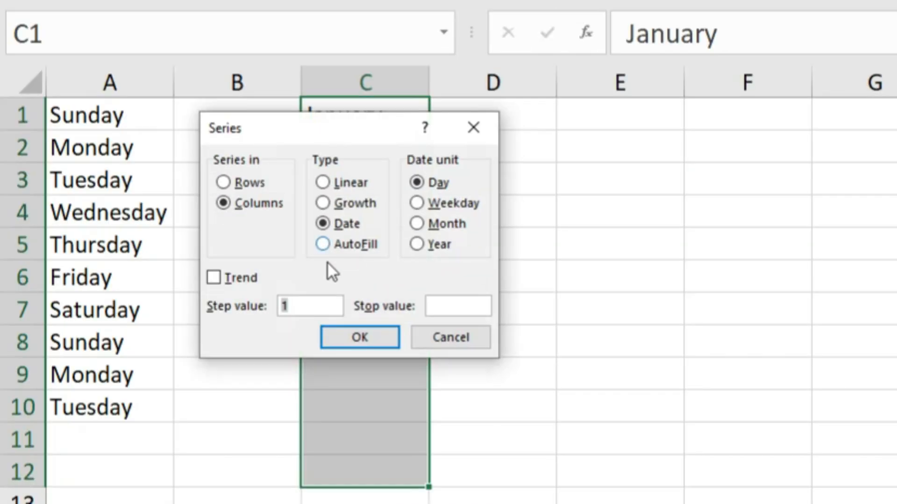
{"action": "left_click", "coordinate": [324, 244]}
{"action": "left_click", "coordinate": [357, 336]}
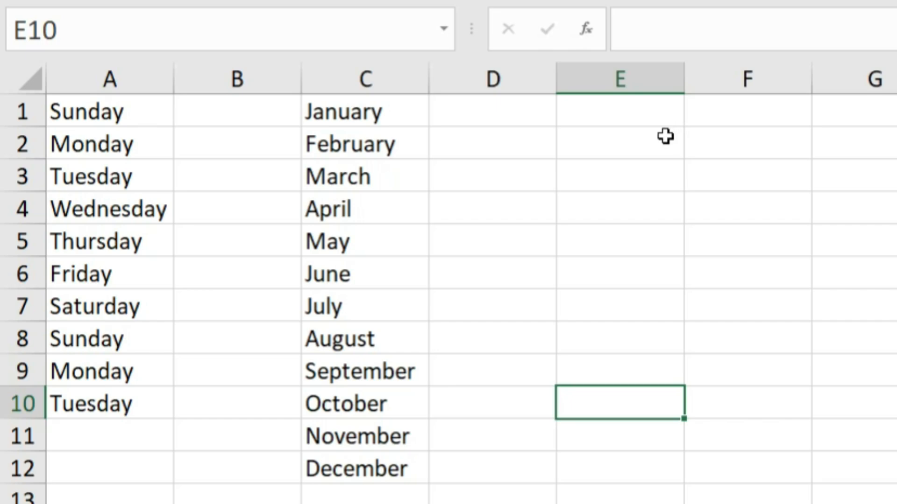
Enter 5 in cell E1 and 150 in cell E12.
{"action": "left_click", "coordinate": [595, 112]}
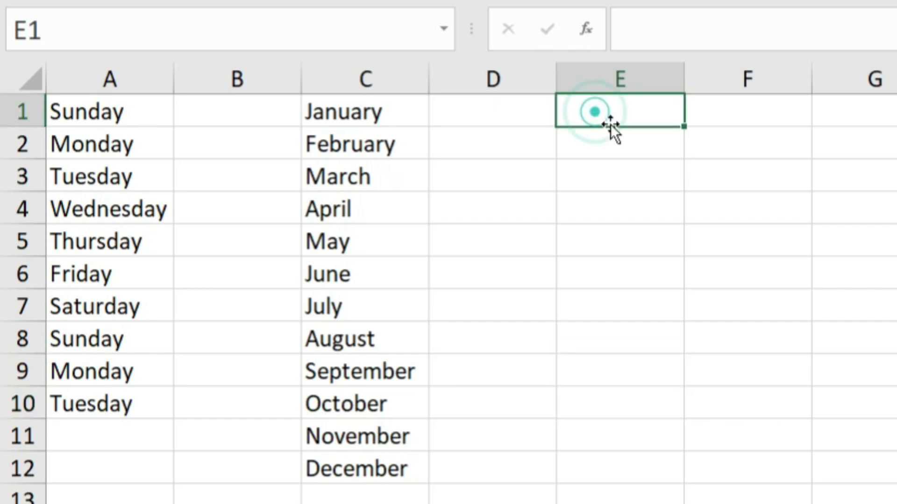
{"action": "type", "text": "5"}
{"action": "key", "text": "Return"}
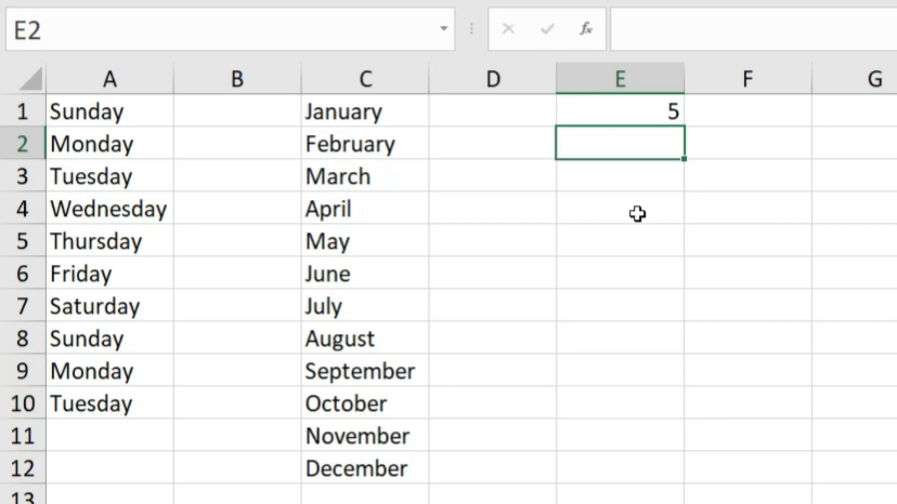
{"action": "left_click", "coordinate": [611, 472]}
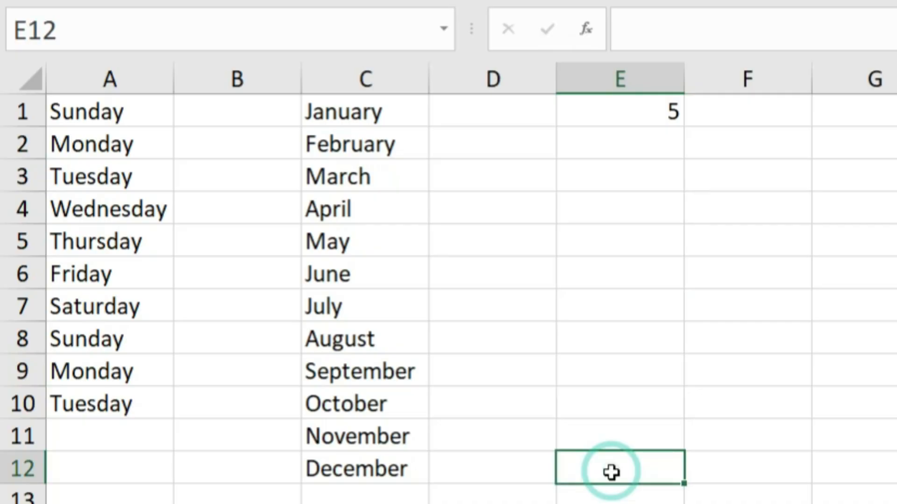
{"action": "type", "text": "150"}
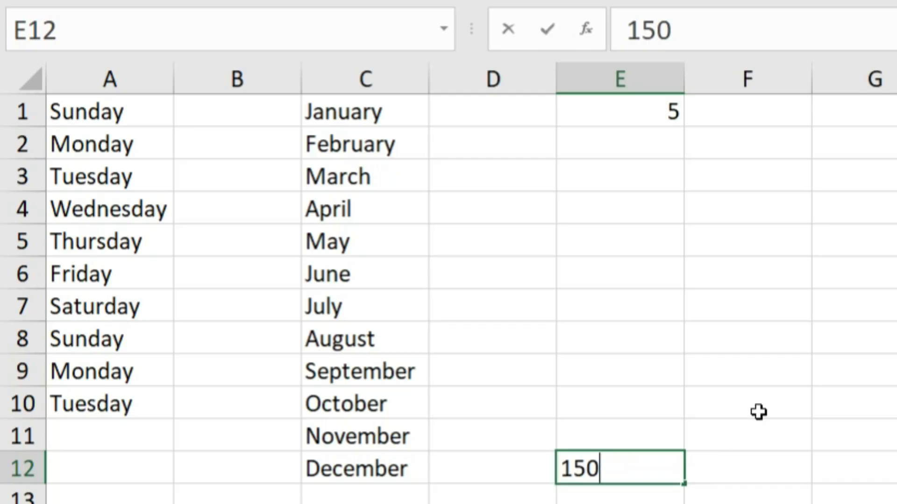
{"action": "key", "text": "ctrl+Return"}
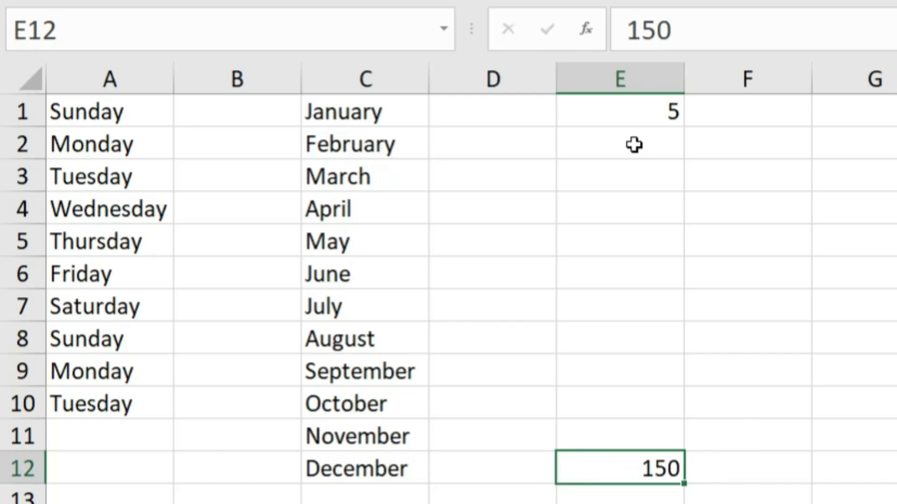
{"action": "left_click", "coordinate": [632, 147]}
{"action": "left_click", "coordinate": [636, 180]}
{"action": "left_click", "coordinate": [630, 211]}
{"action": "left_click", "coordinate": [624, 253]}
{"action": "left_click", "coordinate": [617, 270]}
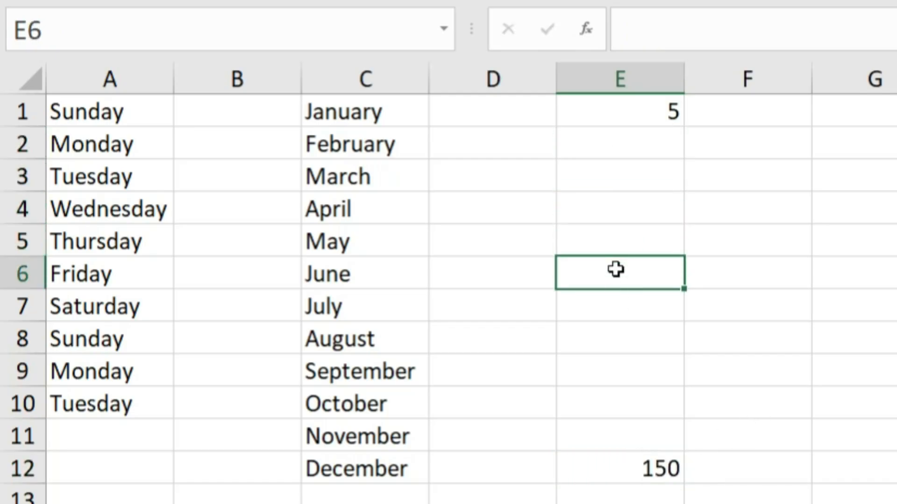
{"action": "left_click", "coordinate": [615, 306]}
Fill E1 to E12 with a linear trend series running from 5 to 150.
{"action": "left_click_drag", "start_coordinate": [671, 111], "coordinate": [628, 467]}
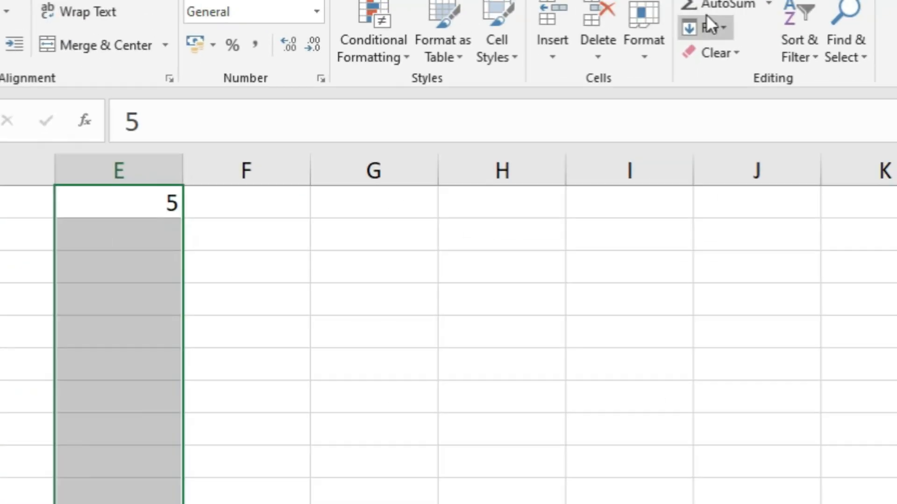
{"action": "left_click", "coordinate": [705, 26]}
{"action": "left_click", "coordinate": [642, 196]}
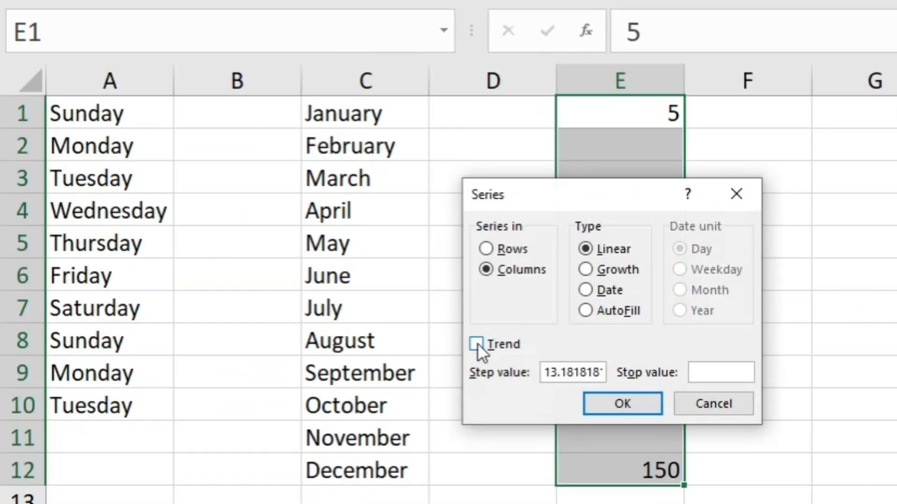
{"action": "left_click", "coordinate": [476, 344]}
{"action": "left_click", "coordinate": [622, 405]}
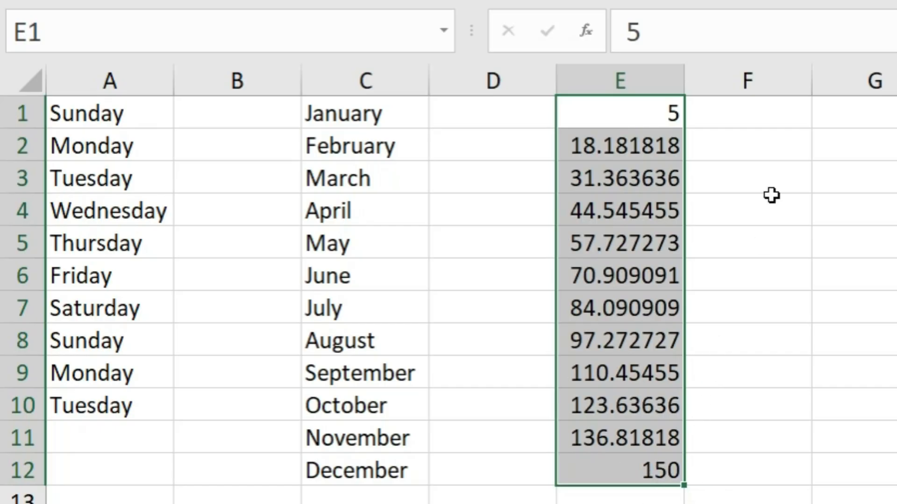
Enter 5 in cell G1 and 50 in cell G10.
{"action": "left_click", "coordinate": [780, 109]}
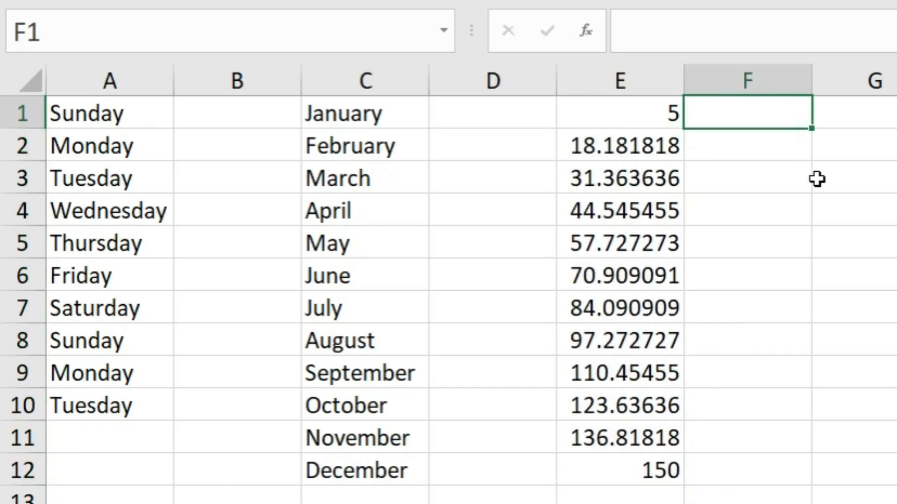
{"action": "left_click", "coordinate": [886, 130]}
{"action": "key", "text": "Up"}
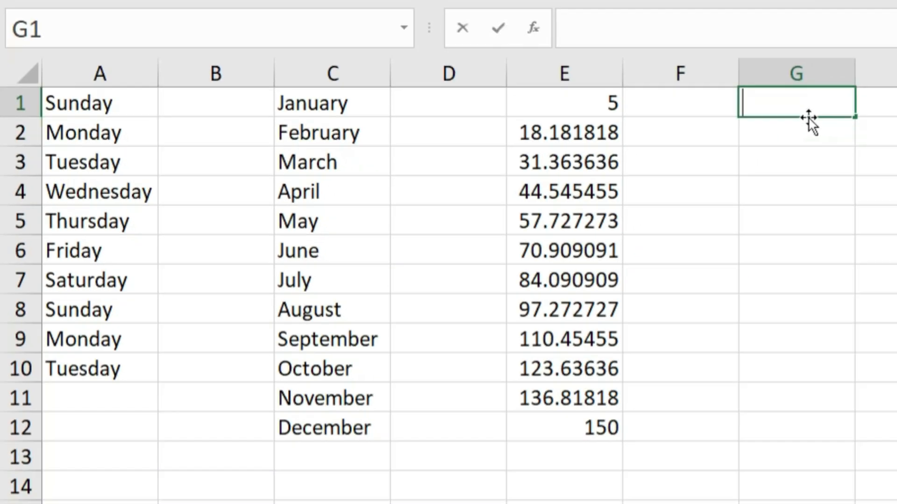
{"action": "type", "text": "5"}
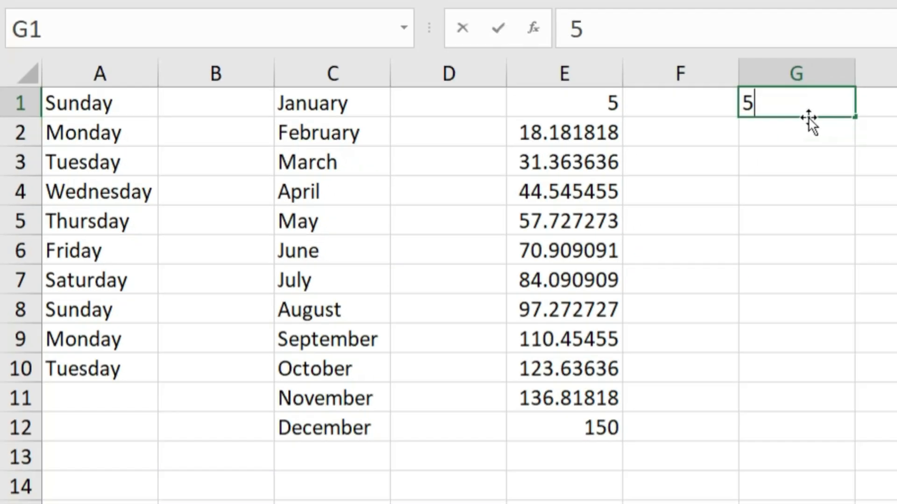
{"action": "key", "text": "Return"}
{"action": "left_click", "coordinate": [760, 374]}
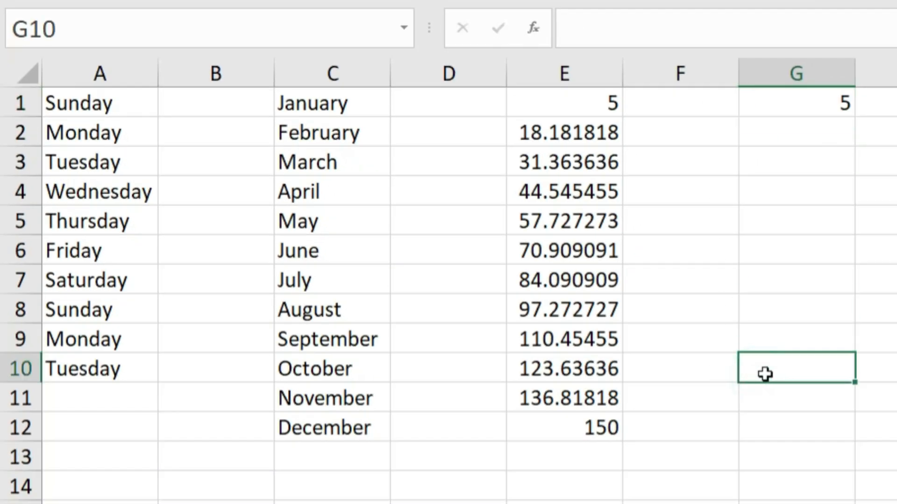
{"action": "type", "text": "10"}
{"action": "key", "text": "BackSpace"}
{"action": "key", "text": "BackSpace"}
{"action": "type", "text": "50"}
{"action": "left_click", "coordinate": [878, 310]}
Fill G1 to G10 with a linear trend series between 5 and 50 using the Trend option.
{"action": "left_click", "coordinate": [836, 129]}
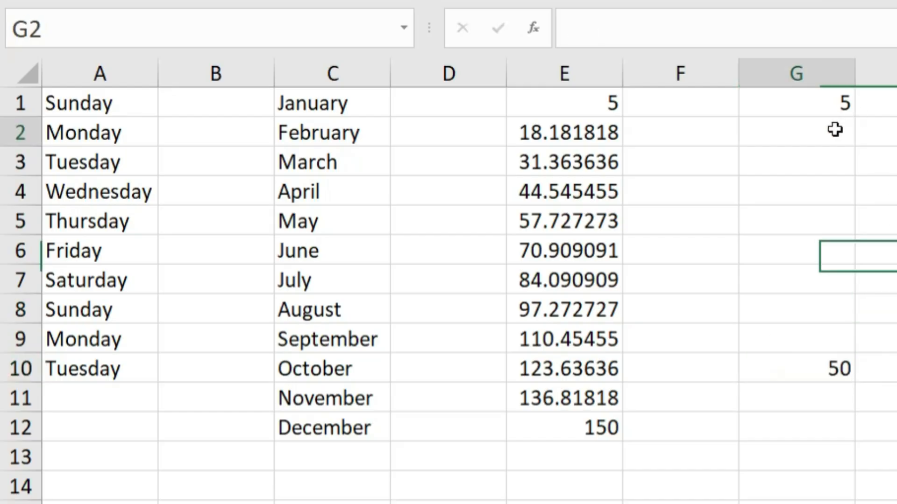
{"action": "left_click", "coordinate": [835, 157]}
{"action": "left_click", "coordinate": [822, 206]}
{"action": "left_click_drag", "start_coordinate": [826, 102], "coordinate": [846, 375]}
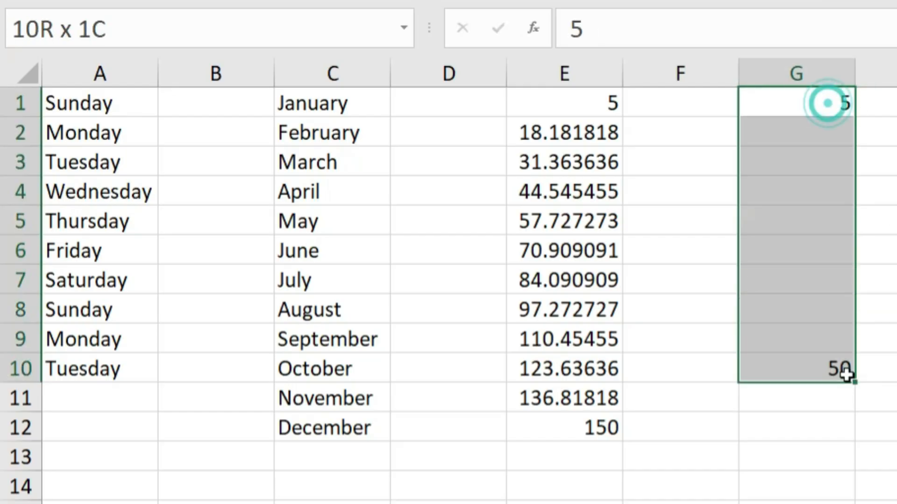
{"action": "left_click", "coordinate": [587, 46]}
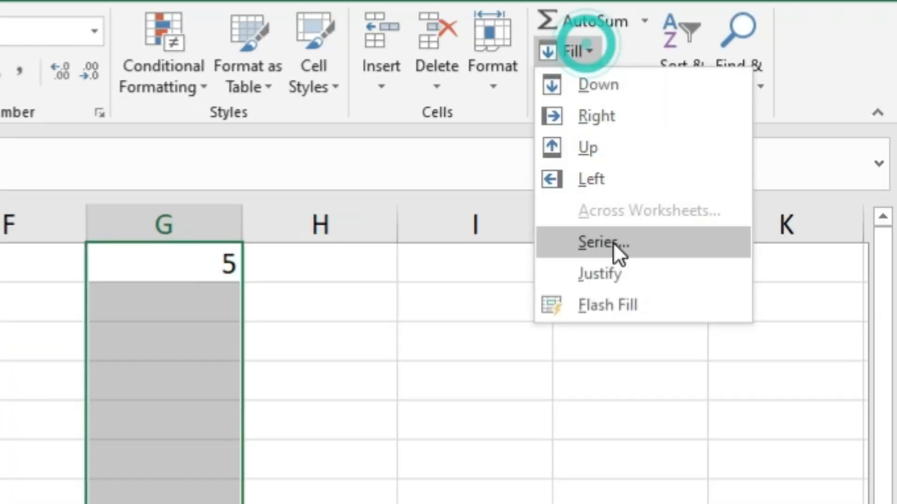
{"action": "left_click", "coordinate": [612, 243]}
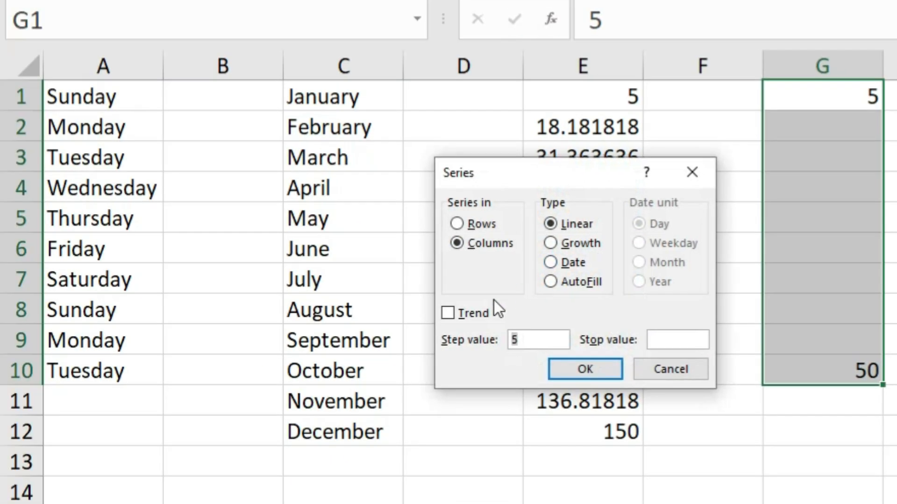
{"action": "left_click", "coordinate": [458, 311]}
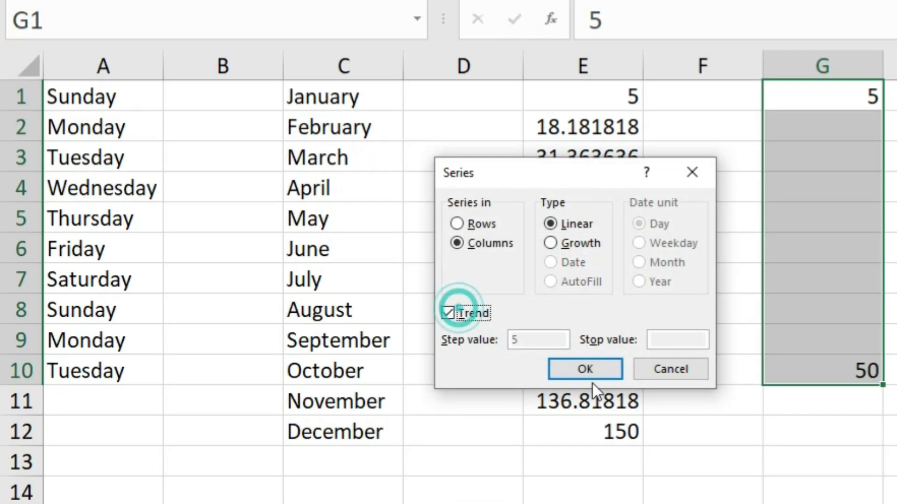
{"action": "left_click", "coordinate": [586, 370]}
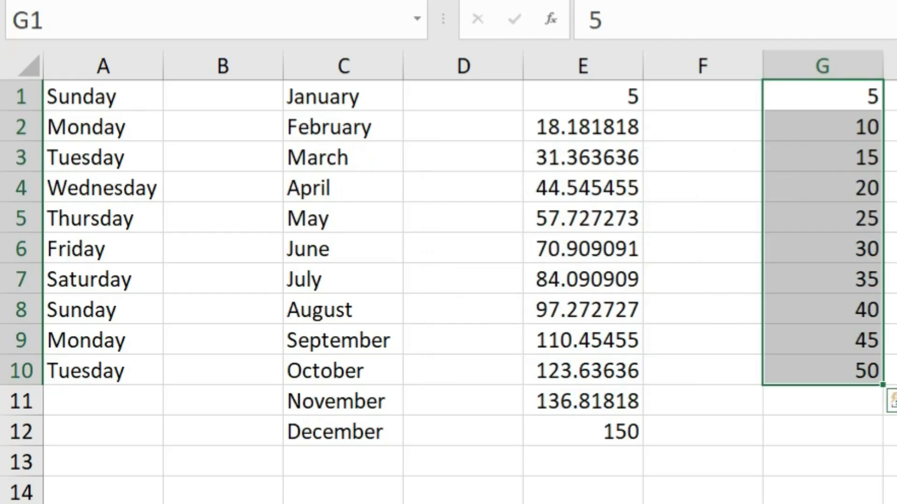
Review the start and end values of the trend series in columns E and G.
{"action": "left_click", "coordinate": [609, 100]}
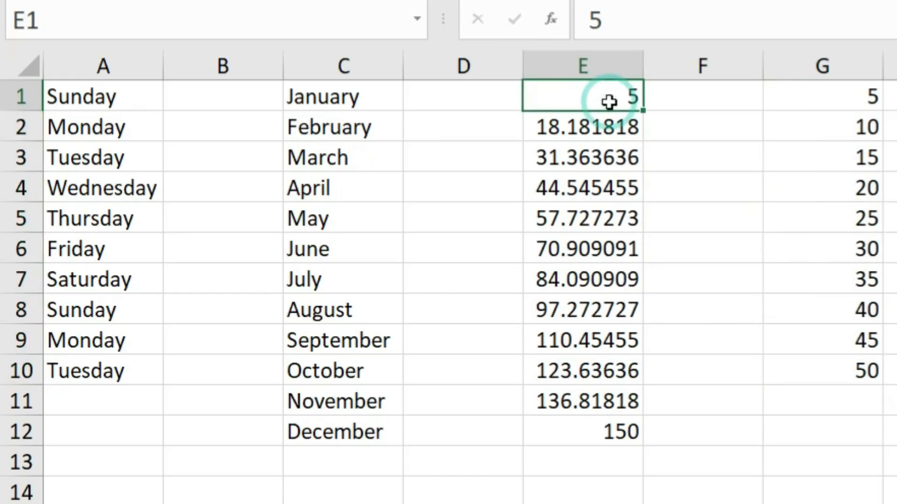
{"action": "left_click", "coordinate": [616, 437]}
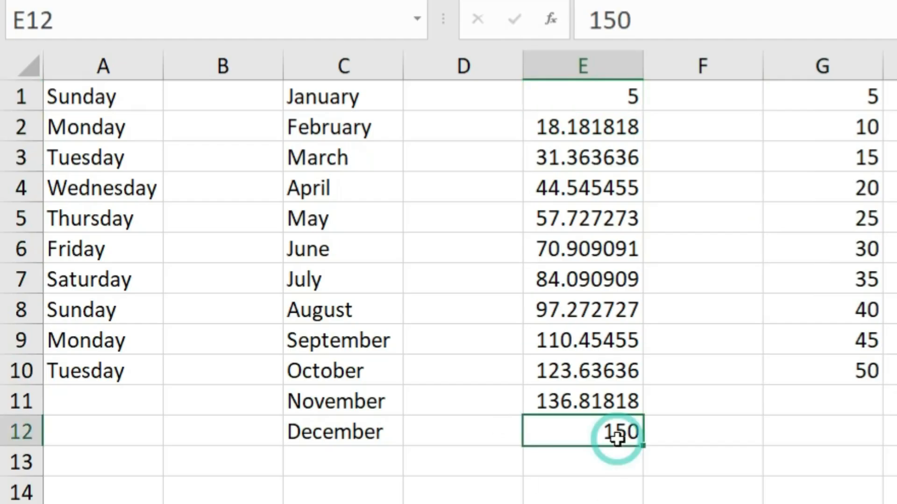
{"action": "left_click", "coordinate": [856, 92]}
{"action": "left_click", "coordinate": [848, 375]}
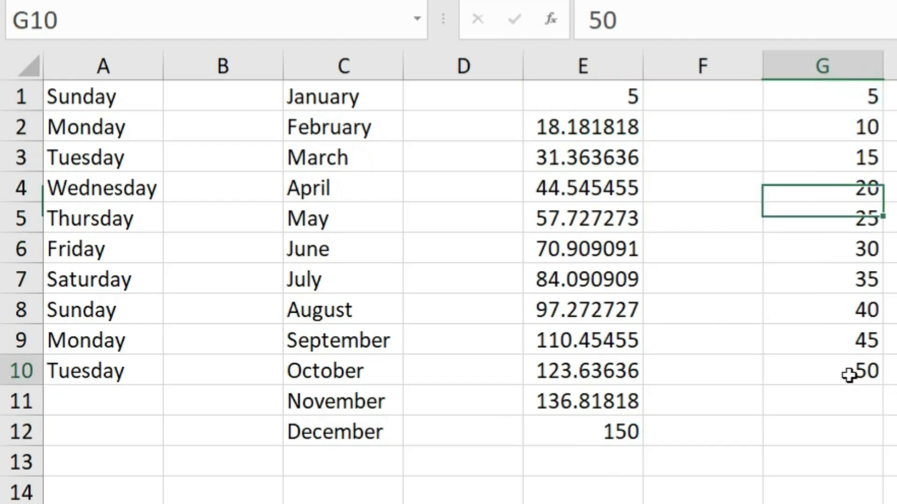
{"action": "left_click", "coordinate": [890, 309]}
{"action": "left_click_drag", "start_coordinate": [861, 128], "coordinate": [862, 337]}
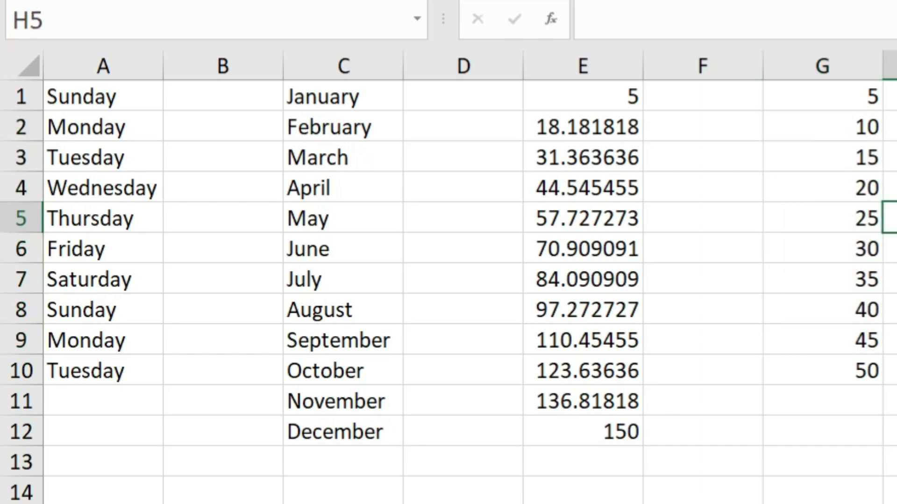
{"action": "left_click", "coordinate": [566, 44]}
{"action": "left_click", "coordinate": [593, 240]}
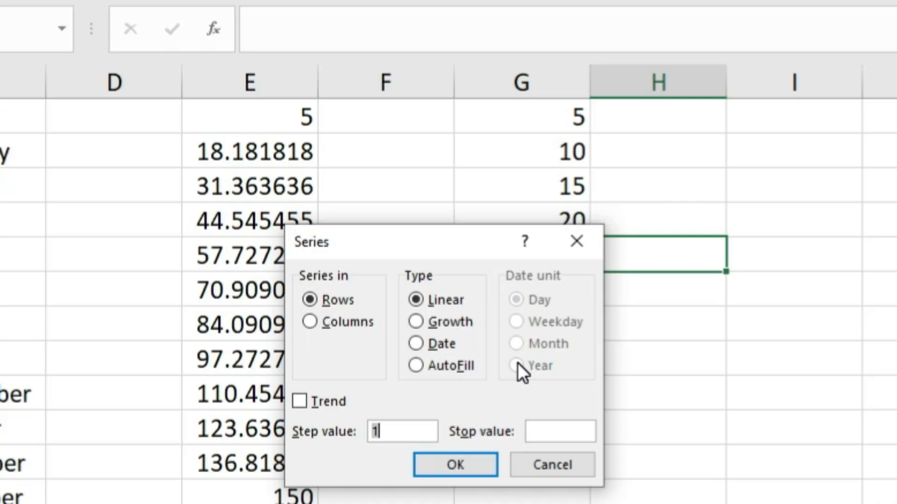
{"action": "left_click", "coordinate": [586, 49]}
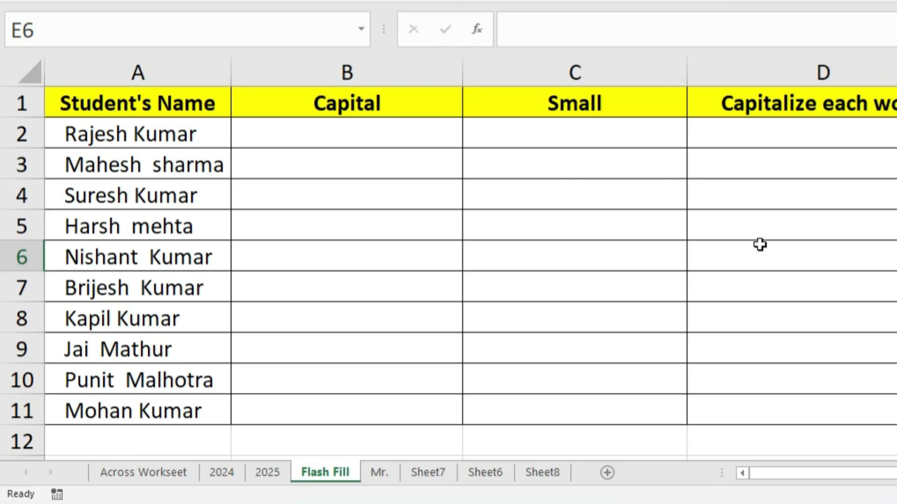
Switch to Sheet6 containing the student names table.
{"action": "left_click", "coordinate": [236, 481]}
{"action": "left_click", "coordinate": [497, 473]}
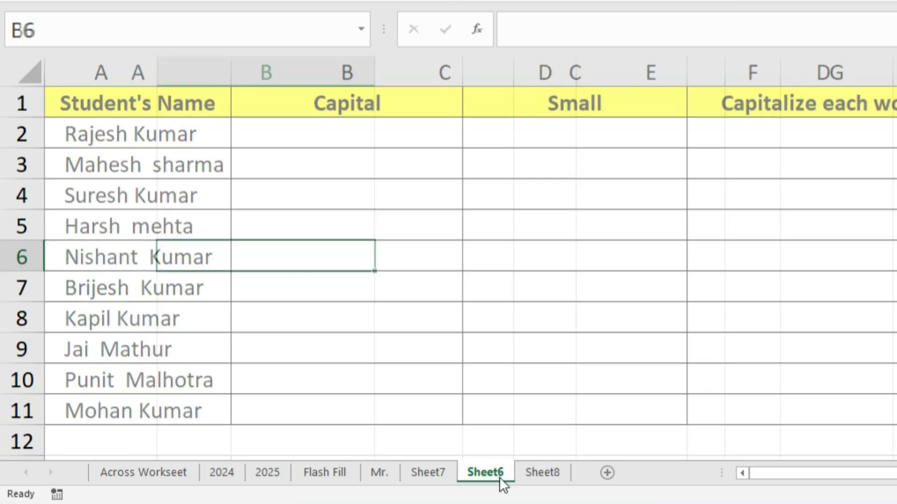
Enter the sentence "Excel is an accounting software" in cell B5.
{"action": "scroll", "coordinate": [205, 273], "scroll_direction": "up", "scroll_amount": 2}
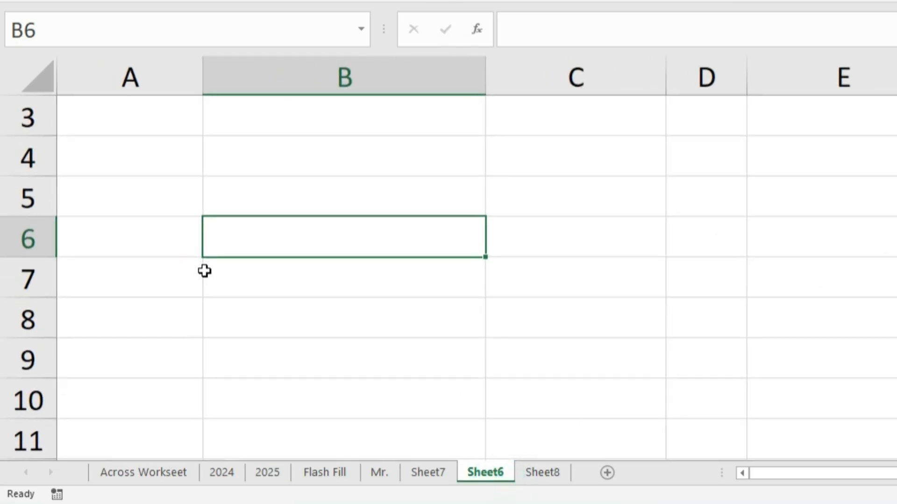
{"action": "left_click", "coordinate": [271, 188]}
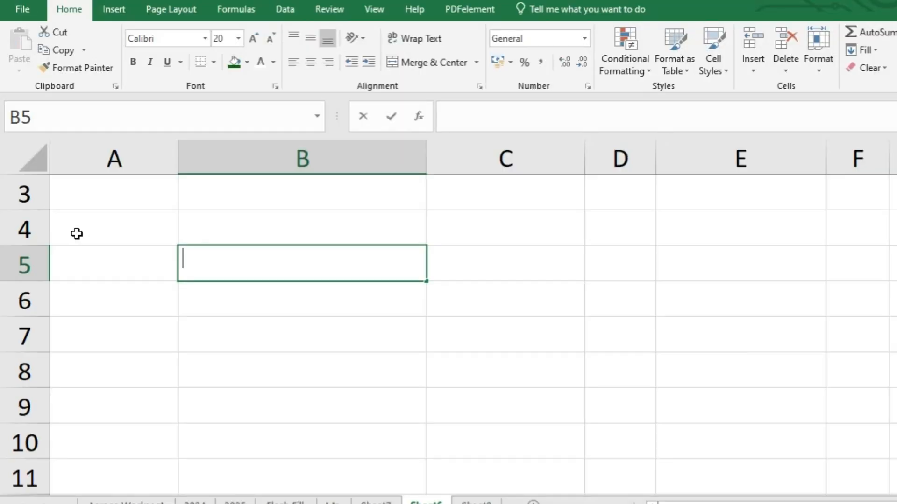
{"action": "type", "text": "Excel is"}
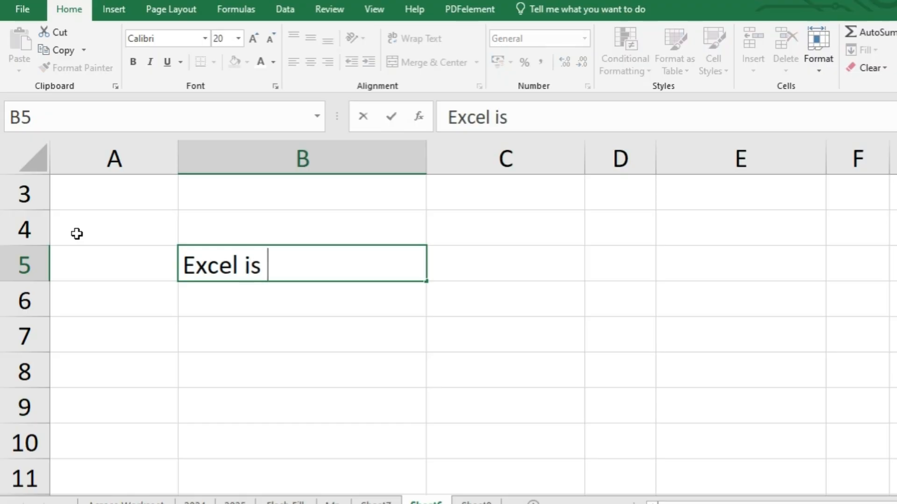
{"action": "type", "text": " an c"}
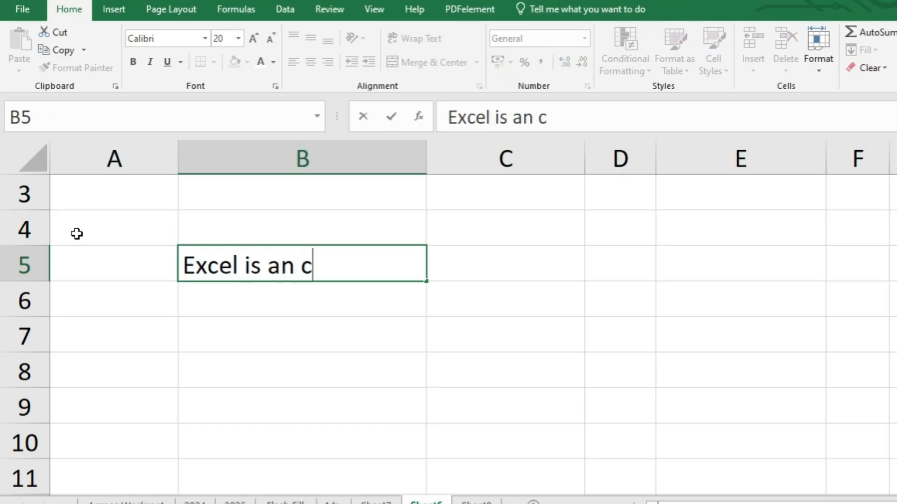
{"action": "key", "text": "BackSpace"}
{"action": "type", "text": "accountin"}
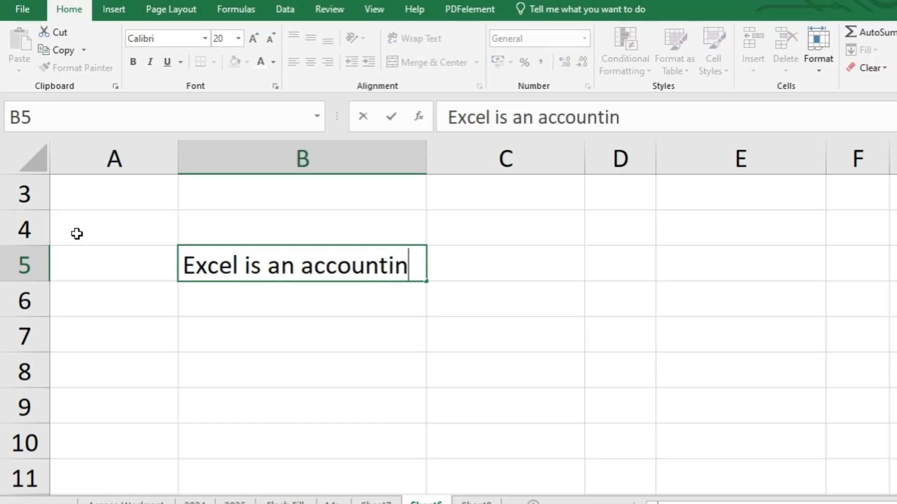
{"action": "type", "text": "g software"}
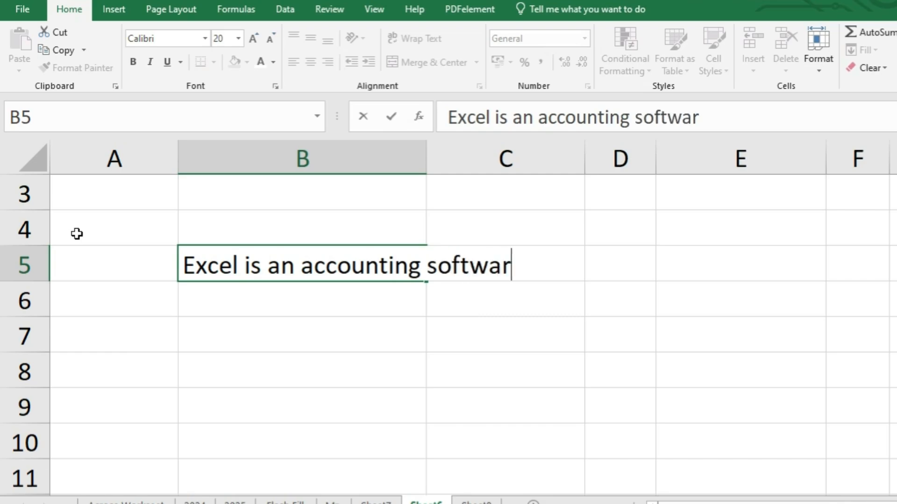
{"action": "left_click", "coordinate": [490, 335]}
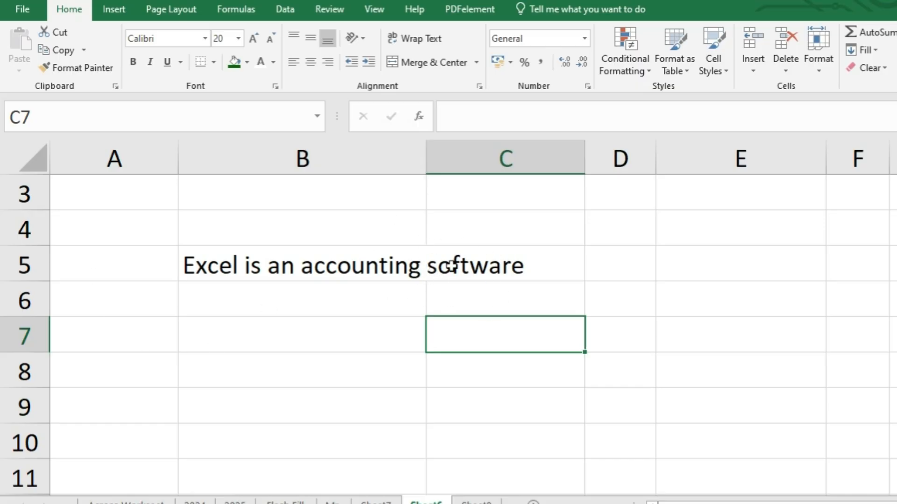
Apply Fill Justify to B5 so the sentence wraps across B5 and B6 within the column width.
{"action": "left_click", "coordinate": [291, 274]}
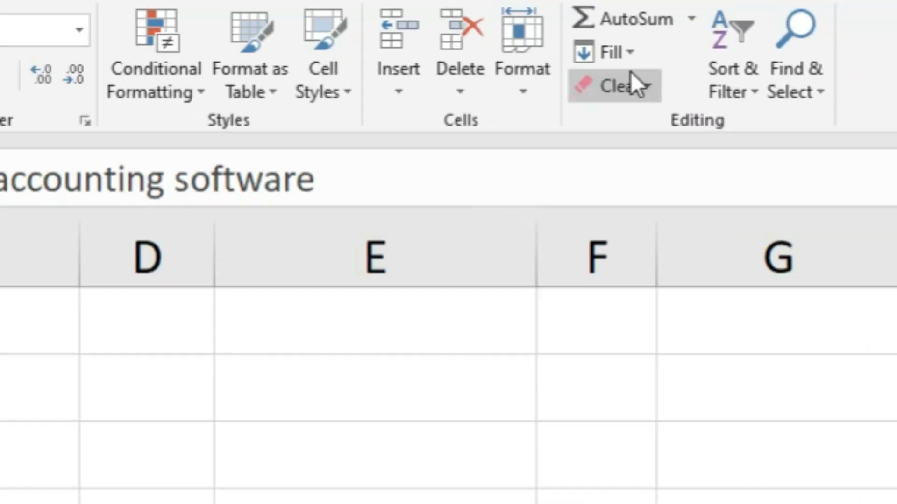
{"action": "left_click", "coordinate": [872, 51]}
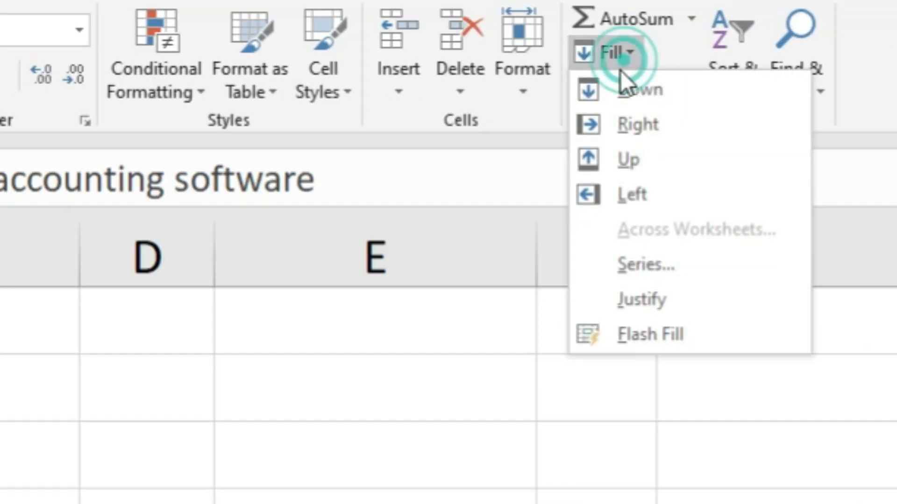
{"action": "left_click", "coordinate": [632, 308]}
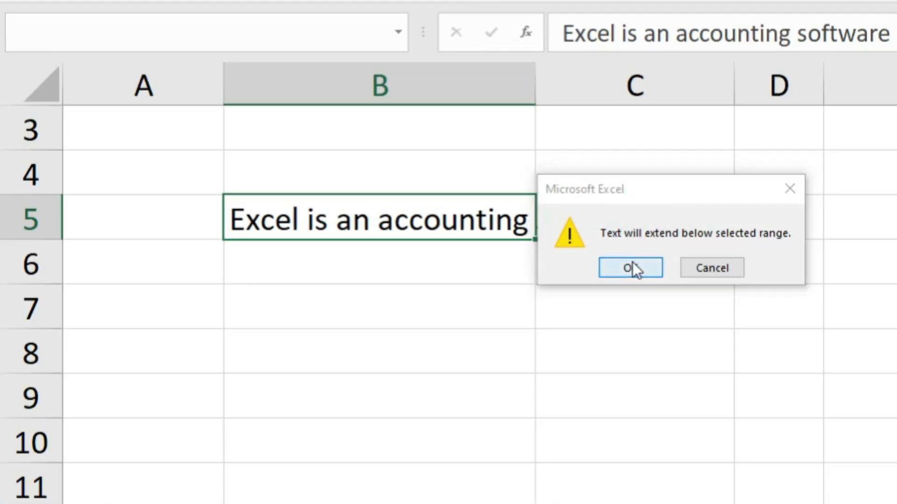
{"action": "left_click", "coordinate": [633, 264]}
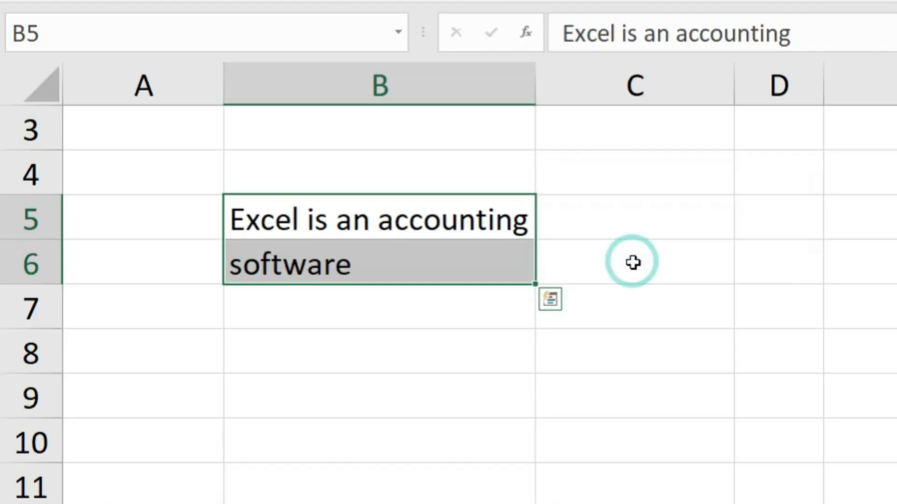
{"action": "left_click", "coordinate": [642, 296]}
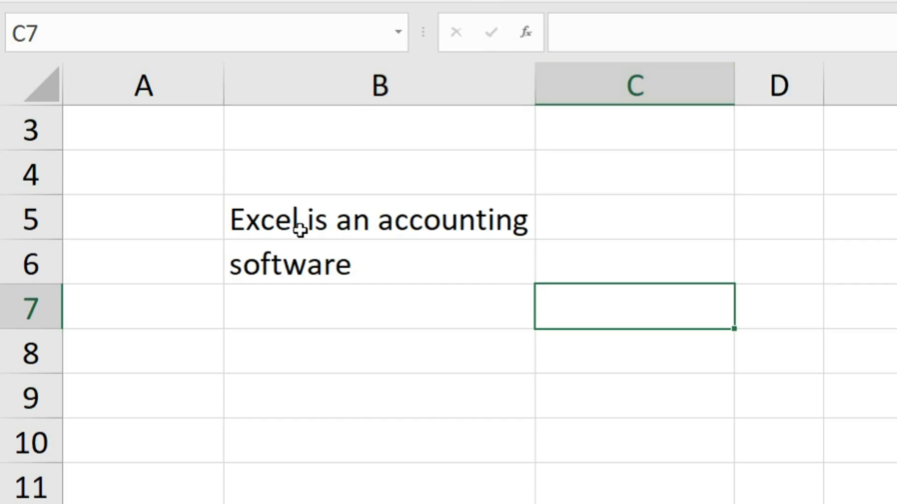
Clear the justified text from B5:B6 and start editing B5 again.
{"action": "left_click_drag", "start_coordinate": [300, 229], "coordinate": [309, 286]}
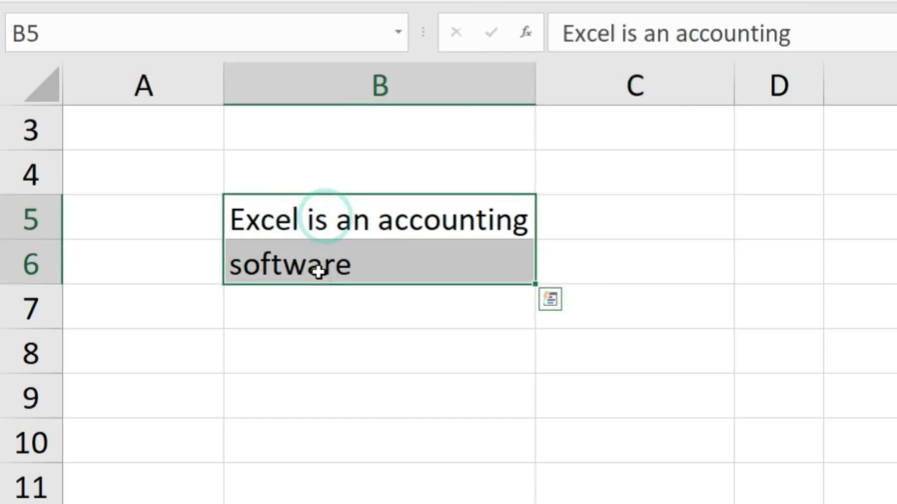
{"action": "key", "text": "Delete"}
{"action": "left_click", "coordinate": [326, 236]}
{"action": "double_click", "coordinate": [324, 230]}
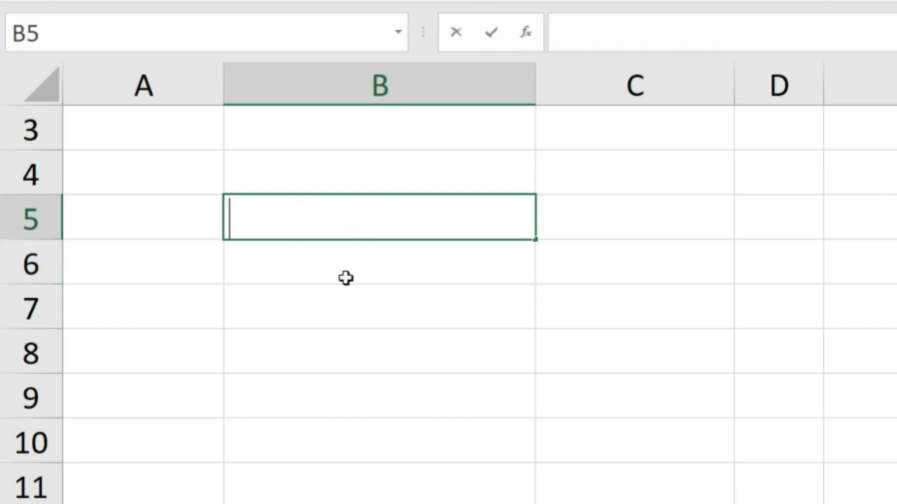
Enter "Excel", "is an", "accounting" and "software" in cells B5 through B8, one per cell.
{"action": "type", "text": "Excel"}
{"action": "key", "text": "Return"}
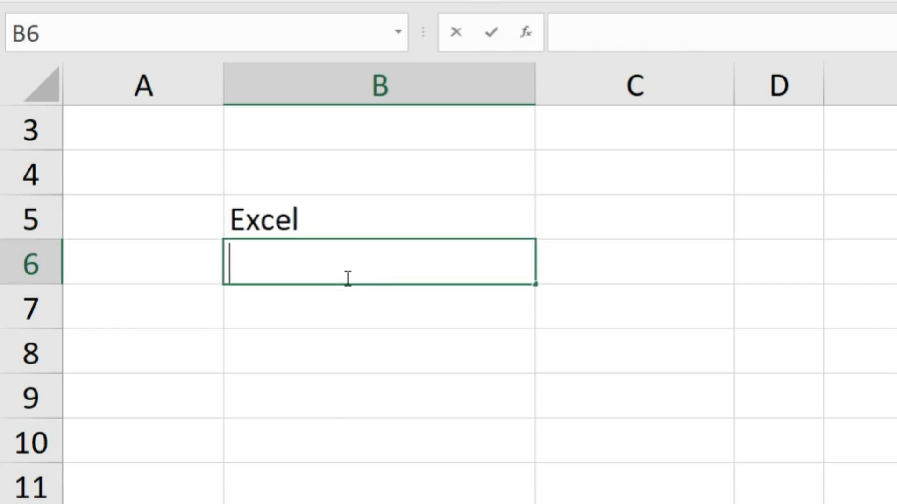
{"action": "type", "text": "is an"}
{"action": "key", "text": "Return"}
{"action": "type", "text": "acc"}
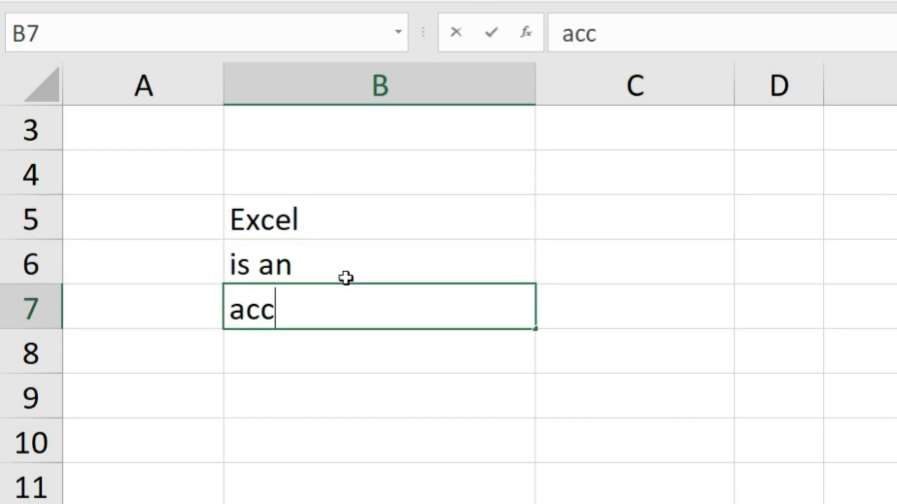
{"action": "type", "text": "ounting"}
{"action": "key", "text": "Return"}
{"action": "type", "text": "sof"}
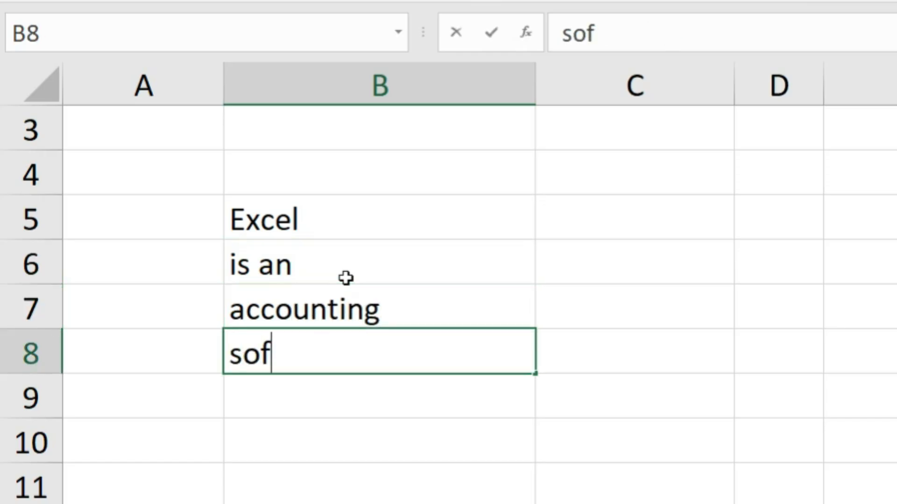
{"action": "type", "text": "gtw"}
{"action": "key", "text": "BackSpace"}
{"action": "key", "text": "BackSpace"}
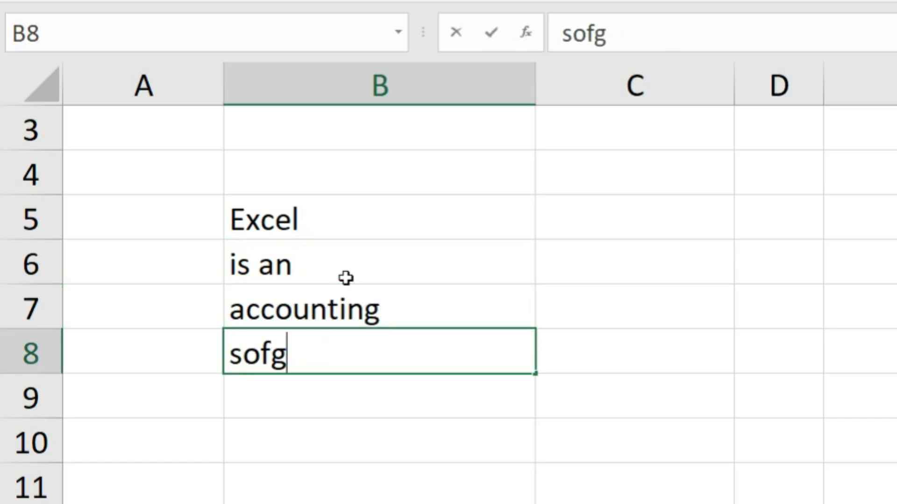
{"action": "type", "text": "tware"}
{"action": "key", "text": "Return"}
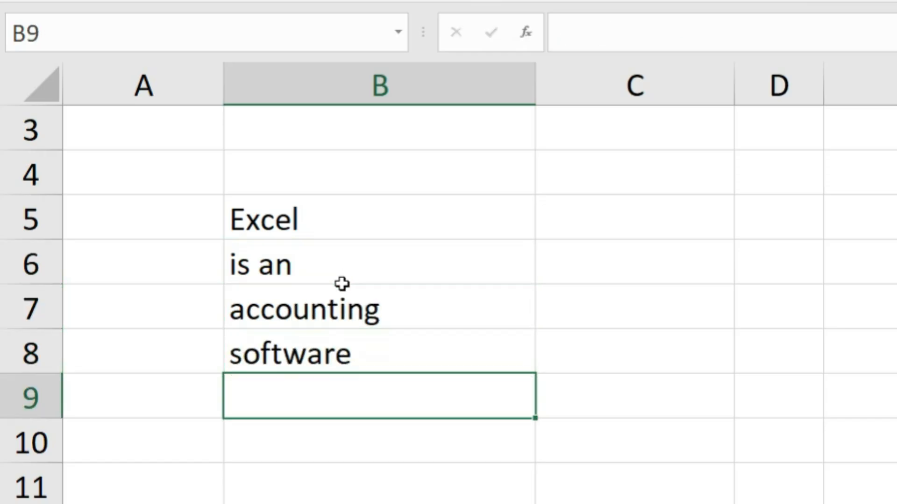
Widen column B and apply Fill Justify to B5:B8 to join the four words into B5.
{"action": "left_click_drag", "start_coordinate": [295, 219], "coordinate": [300, 354]}
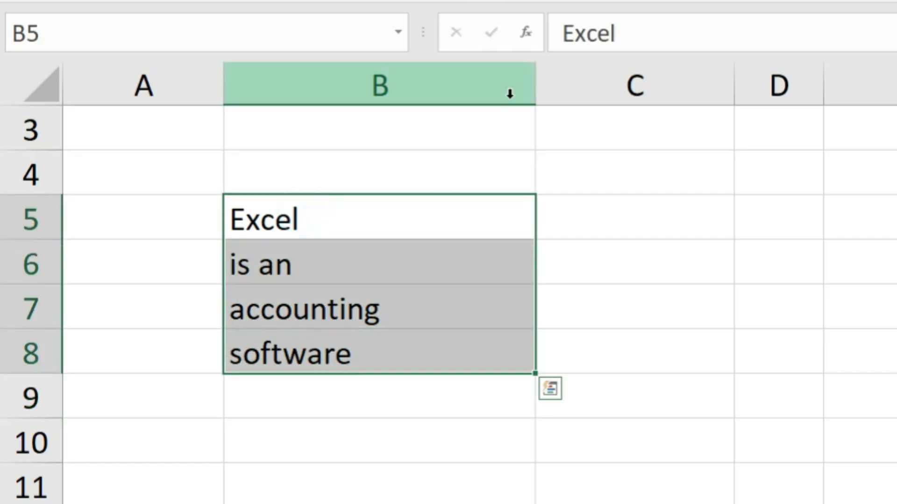
{"action": "left_click_drag", "start_coordinate": [540, 87], "coordinate": [742, 176]}
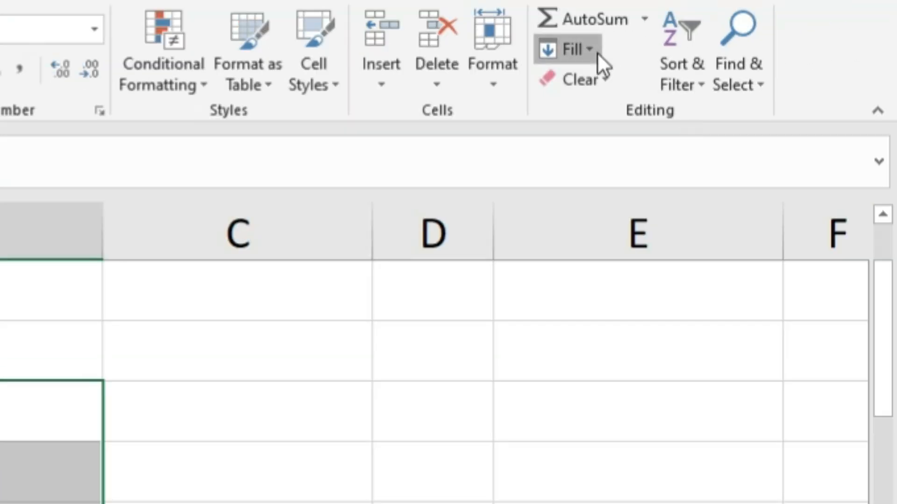
{"action": "left_click", "coordinate": [597, 54]}
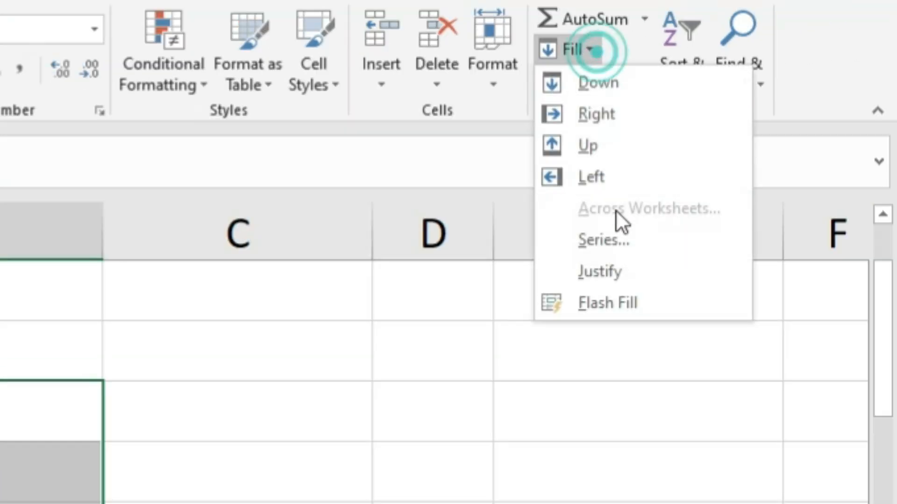
{"action": "left_click", "coordinate": [619, 269]}
{"action": "left_click", "coordinate": [592, 304]}
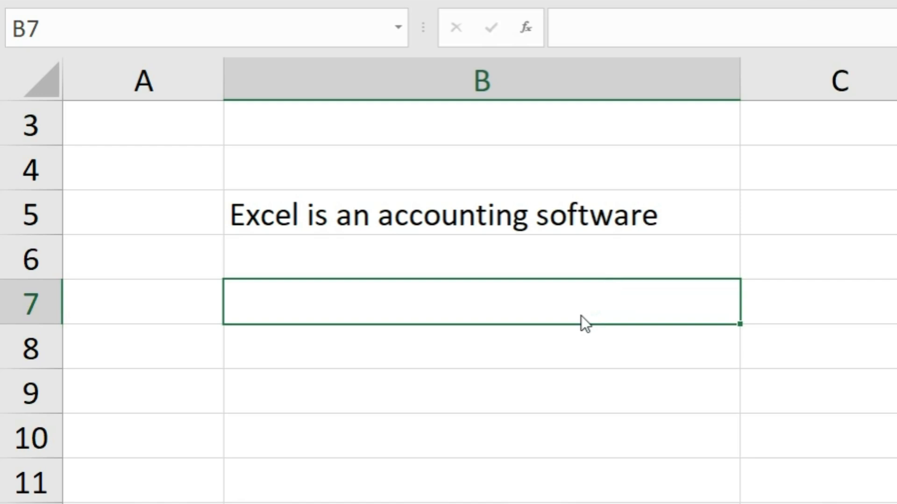
{"action": "left_click", "coordinate": [660, 31]}
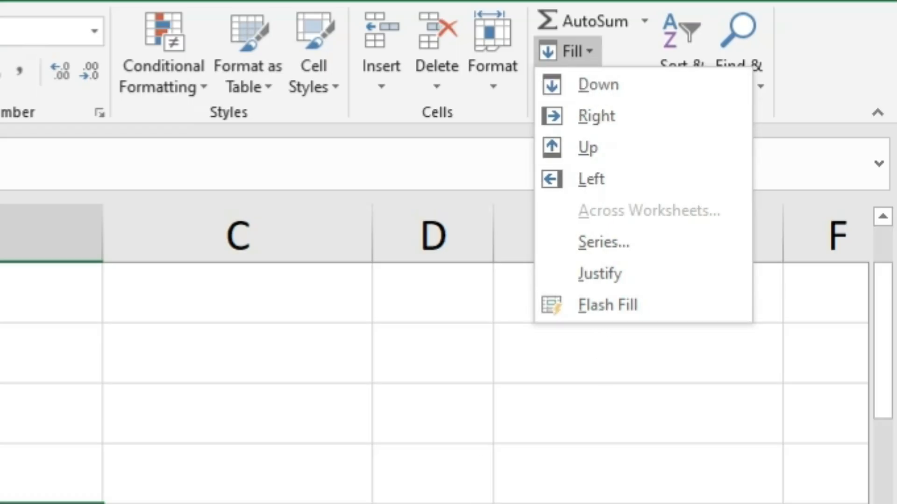
{"action": "key", "text": "Escape"}
{"action": "left_click", "coordinate": [198, 353]}
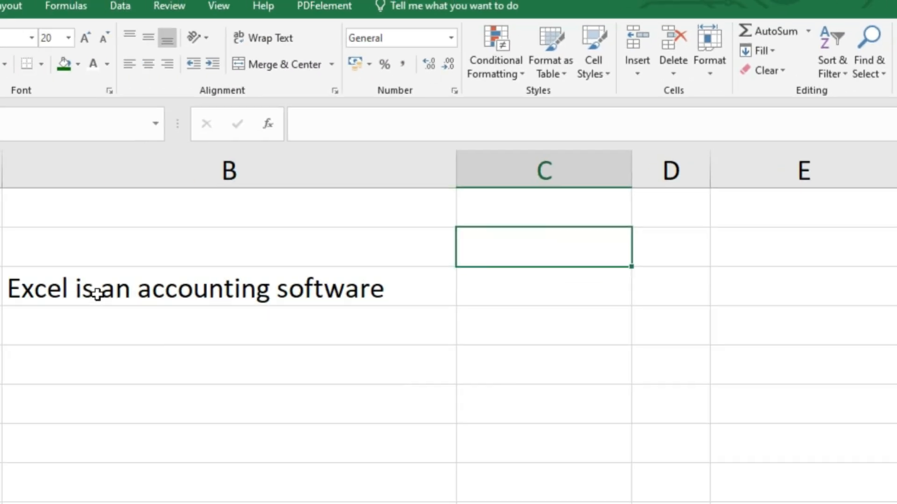
Fill the sentence in B5 down through B10 using Fill Down.
{"action": "left_click", "coordinate": [97, 294]}
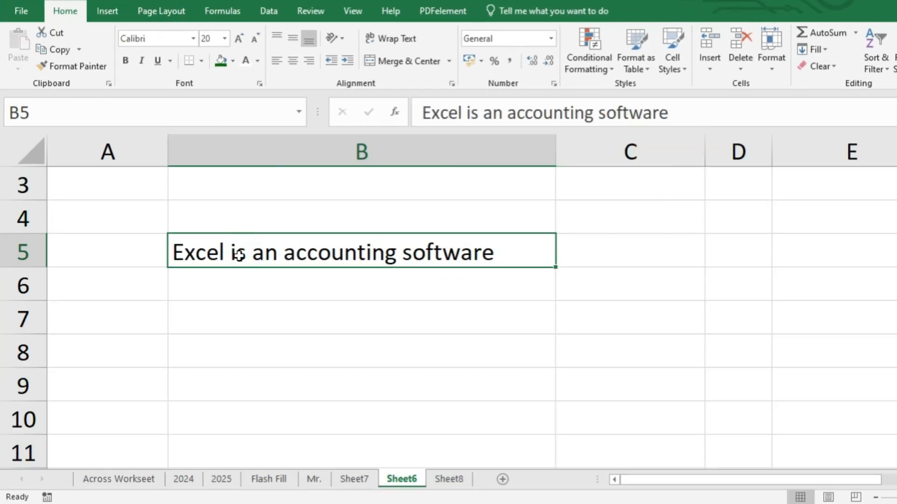
{"action": "left_click_drag", "start_coordinate": [236, 252], "coordinate": [287, 418]}
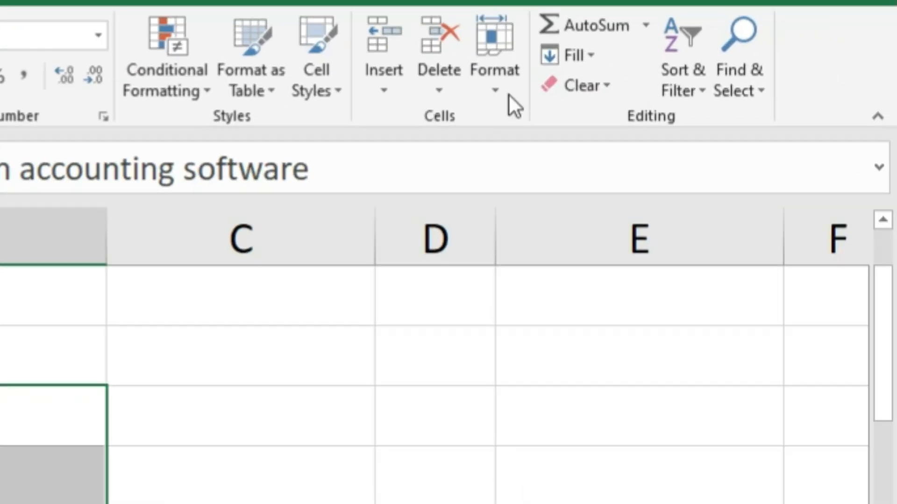
{"action": "left_click", "coordinate": [812, 50]}
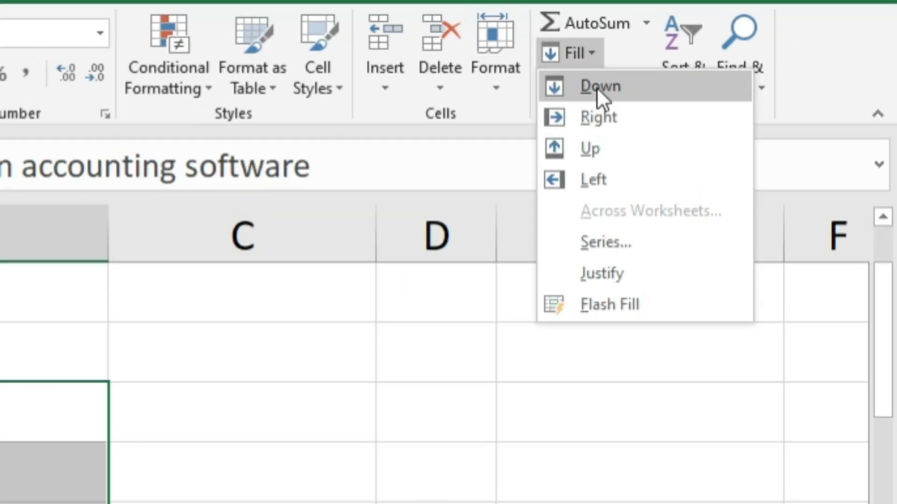
{"action": "left_click", "coordinate": [601, 88]}
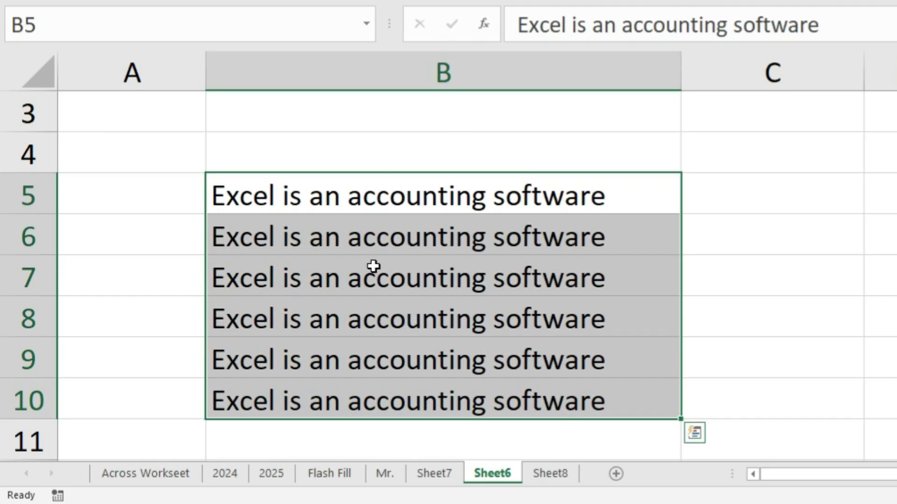
Enter Excel in G8 and fill it upward through G3 using Fill Up.
{"action": "left_click", "coordinate": [526, 338]}
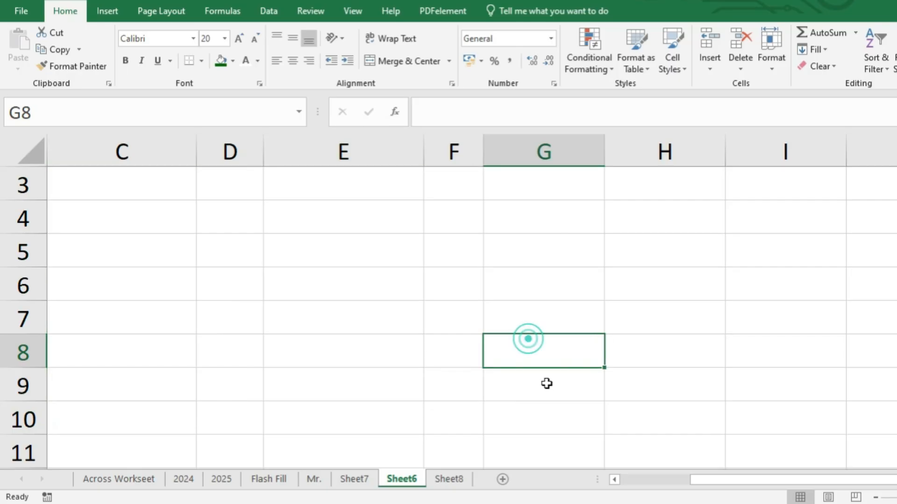
{"action": "type", "text": "Excel"}
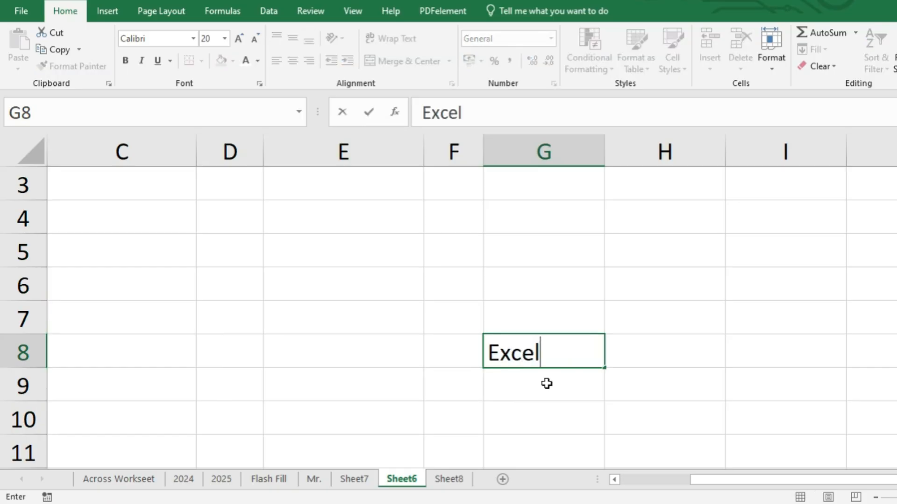
{"action": "key", "text": "Return"}
{"action": "left_click", "coordinate": [546, 383]}
{"action": "left_click_drag", "start_coordinate": [560, 352], "coordinate": [585, 224]}
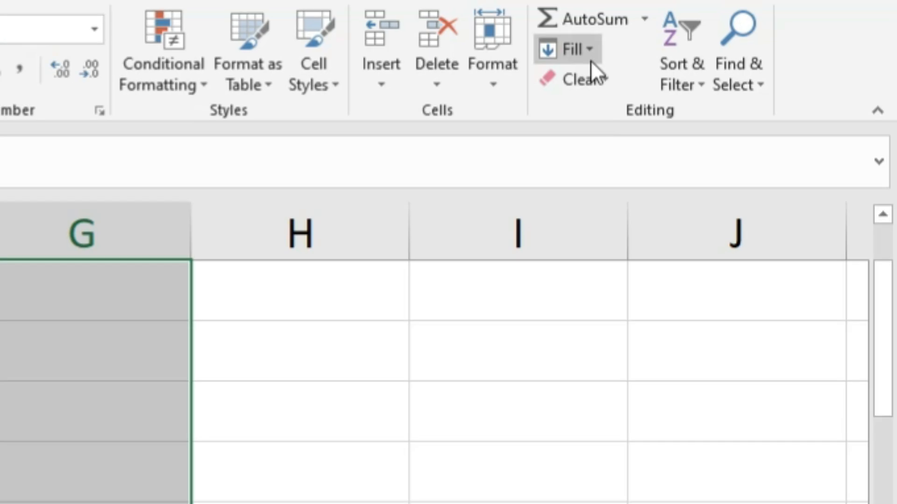
{"action": "left_click", "coordinate": [590, 58]}
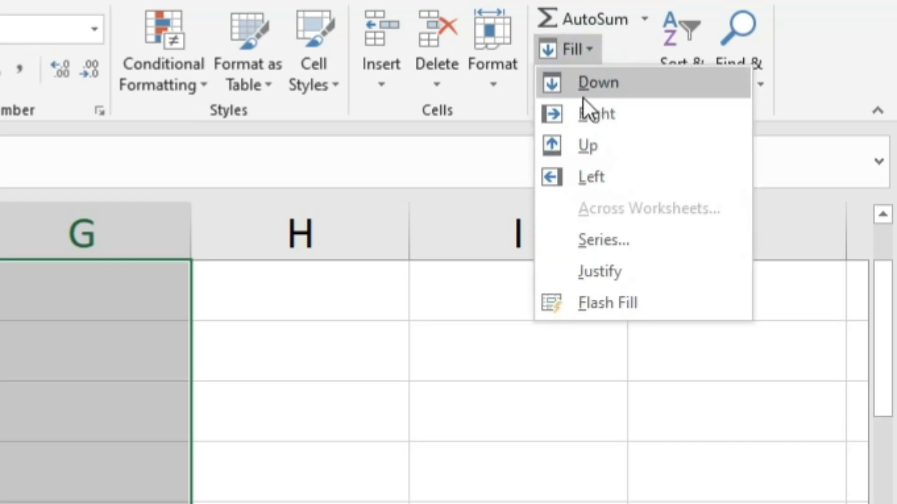
{"action": "left_click", "coordinate": [571, 141]}
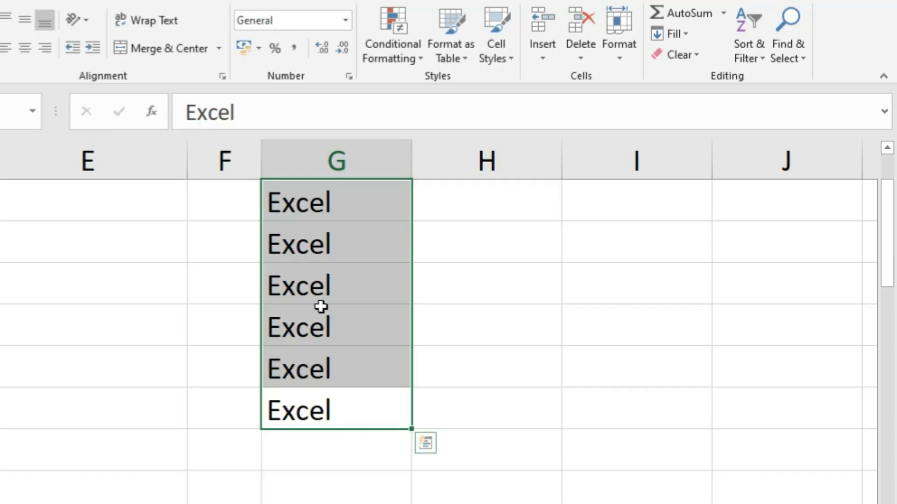
Fill Excel from G8 rightward through I8 using Fill Right.
{"action": "left_click", "coordinate": [344, 440]}
{"action": "left_click_drag", "start_coordinate": [340, 404], "coordinate": [643, 404]}
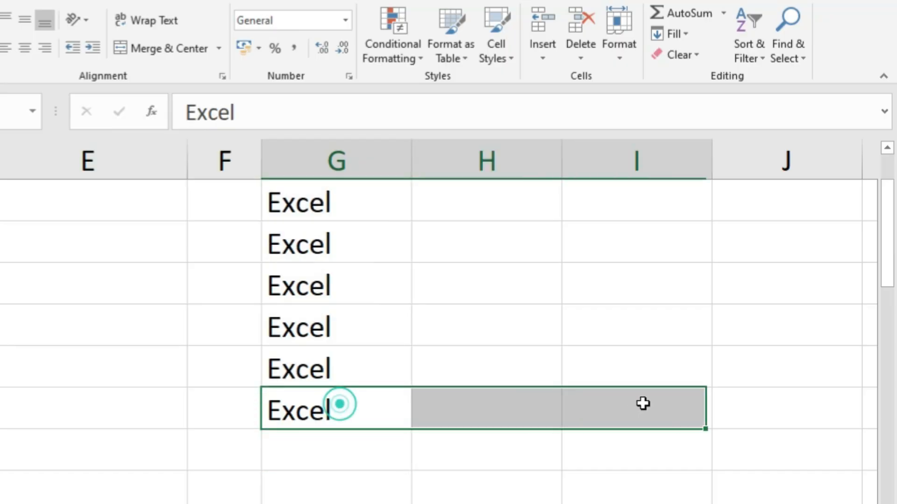
{"action": "left_click", "coordinate": [674, 33]}
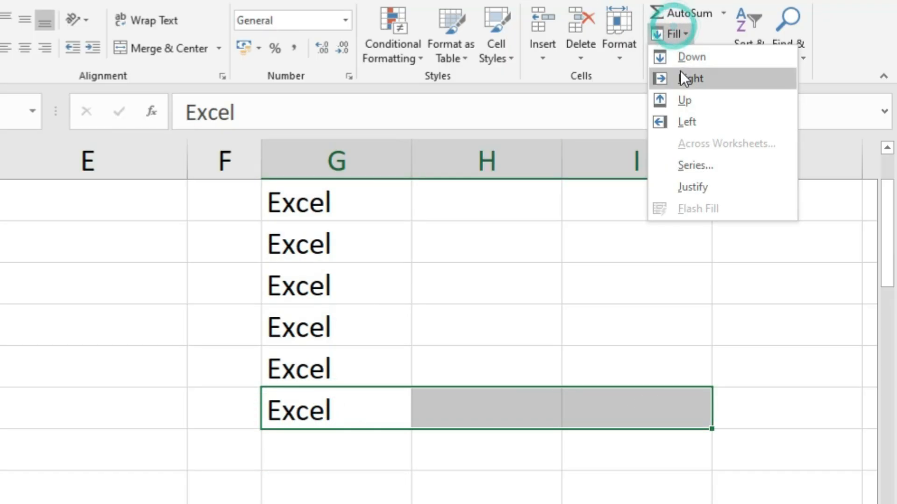
{"action": "left_click", "coordinate": [686, 79]}
Fill Excel from G8 leftward into the cells to its left using Fill Left.
{"action": "left_click_drag", "start_coordinate": [362, 407], "coordinate": [70, 407]}
{"action": "left_click", "coordinate": [674, 34]}
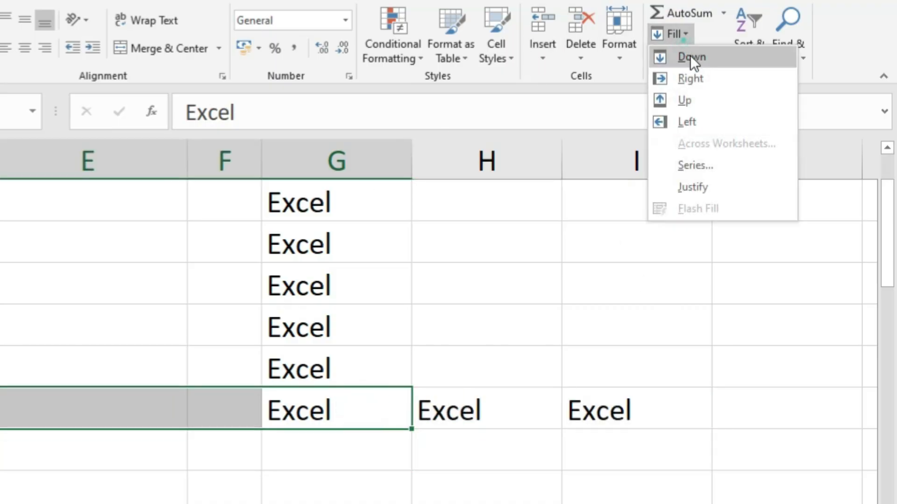
{"action": "left_click", "coordinate": [681, 117]}
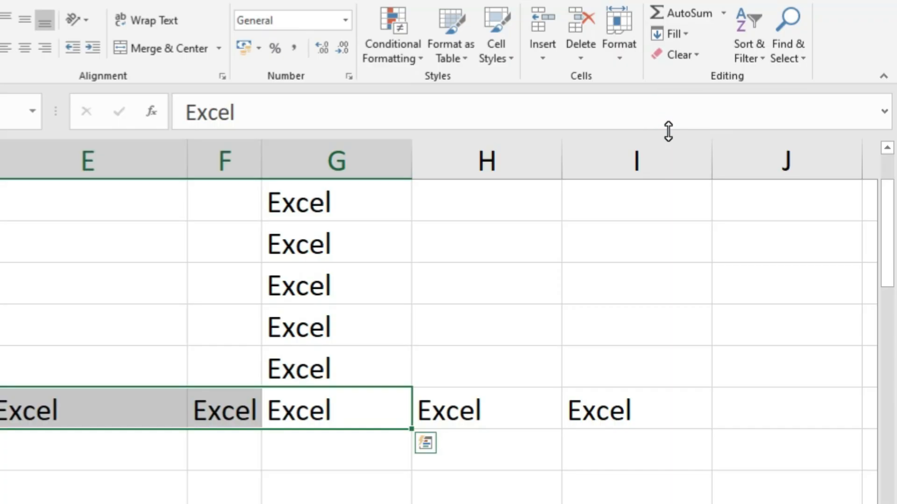
Switch to the Flash Fill sheet and enter the first student's name in all capitals in B2.
{"action": "left_click", "coordinate": [676, 35]}
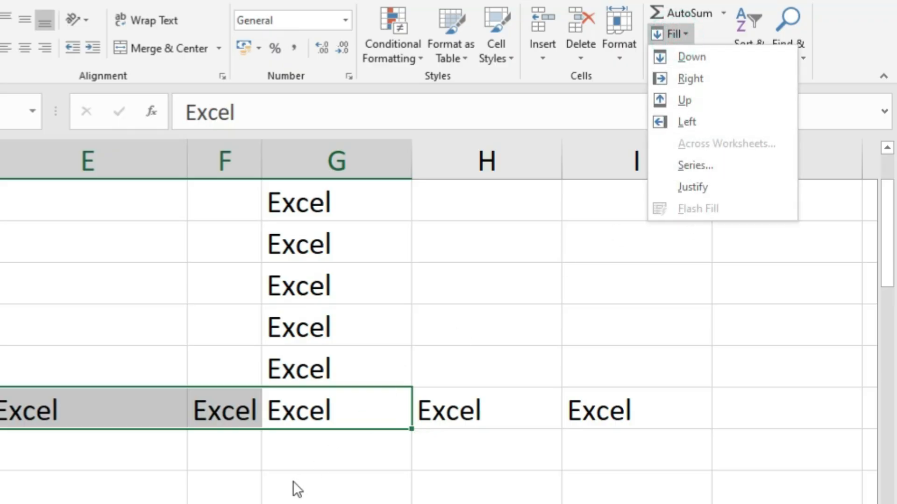
{"action": "left_click", "coordinate": [278, 499]}
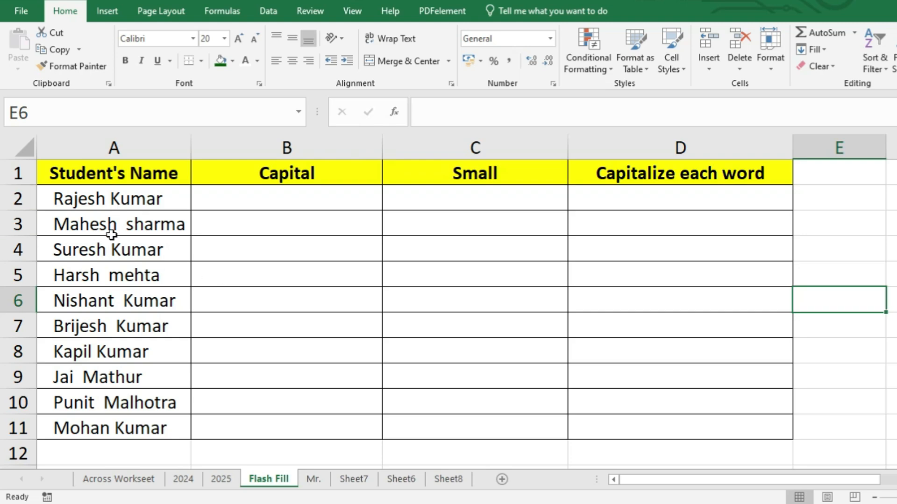
{"action": "left_click_drag", "start_coordinate": [97, 201], "coordinate": [116, 419]}
{"action": "left_click", "coordinate": [94, 197]}
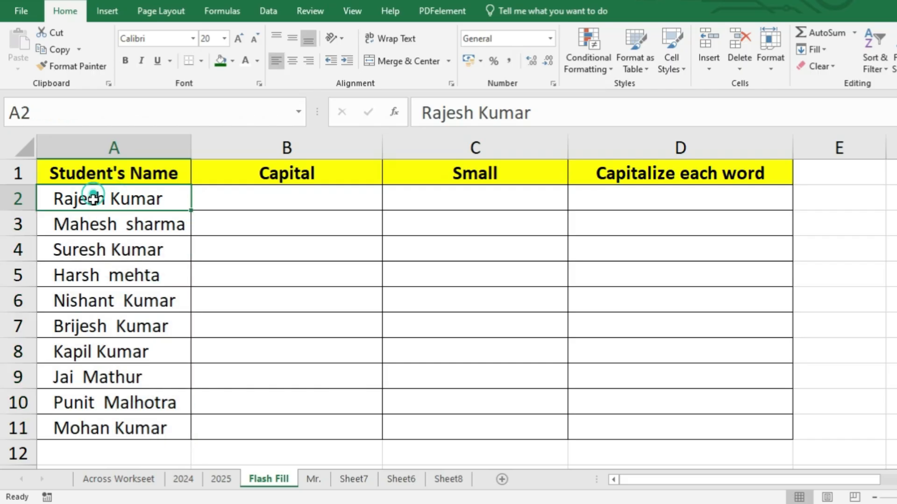
{"action": "left_click", "coordinate": [242, 208]}
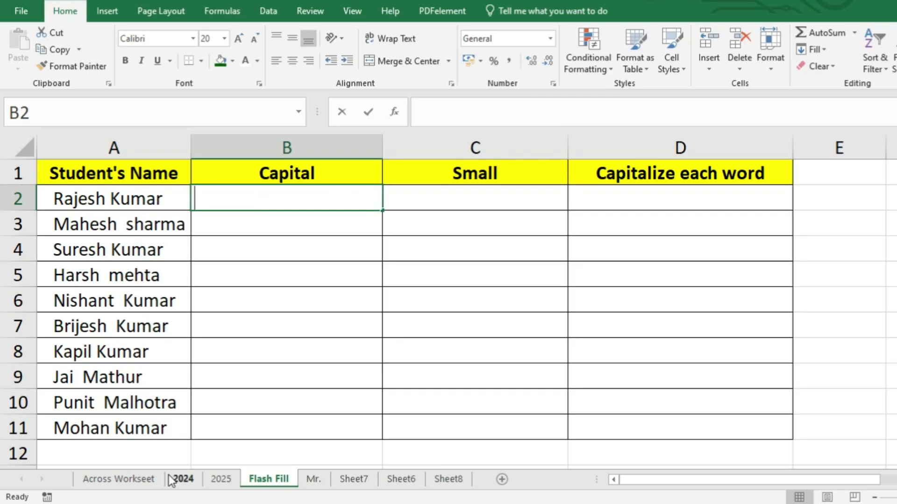
{"action": "type", "text": "RAJESH KUMAR"}
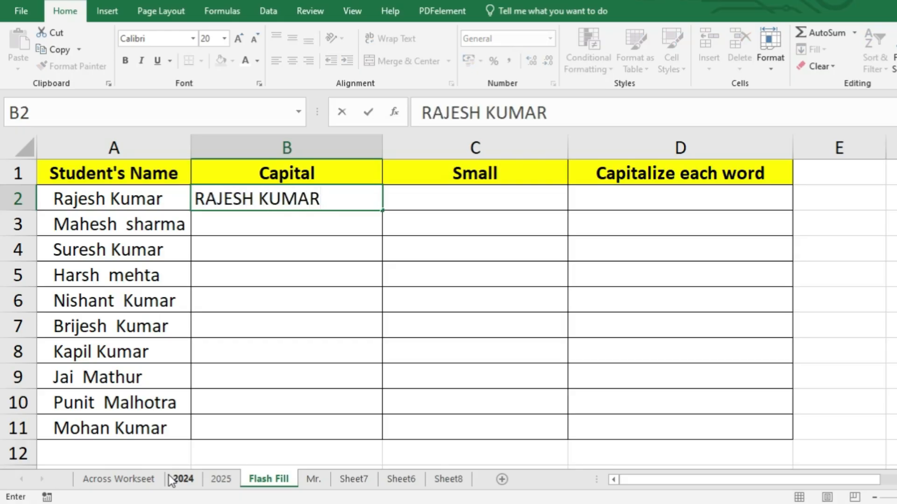
{"action": "left_click", "coordinate": [278, 346]}
Apply Flash Fill to B2:B11 to convert every student name to capitals.
{"action": "left_click_drag", "start_coordinate": [301, 198], "coordinate": [296, 427]}
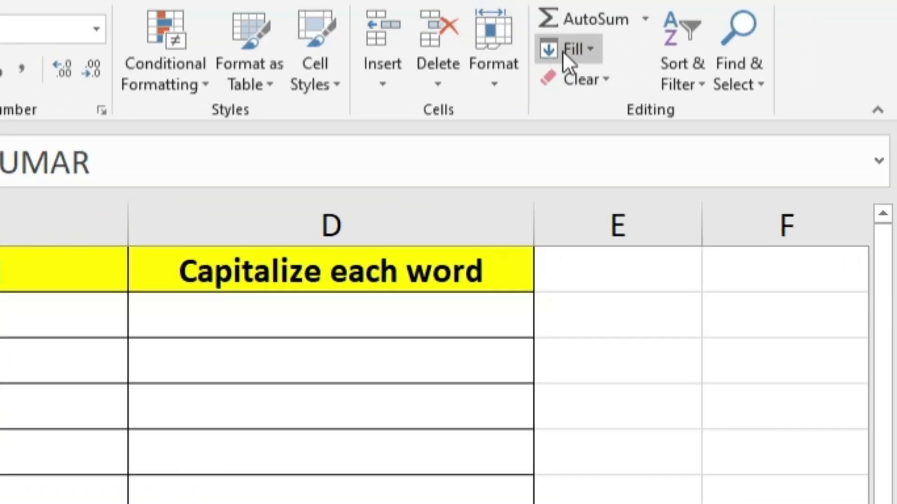
{"action": "left_click", "coordinate": [575, 48]}
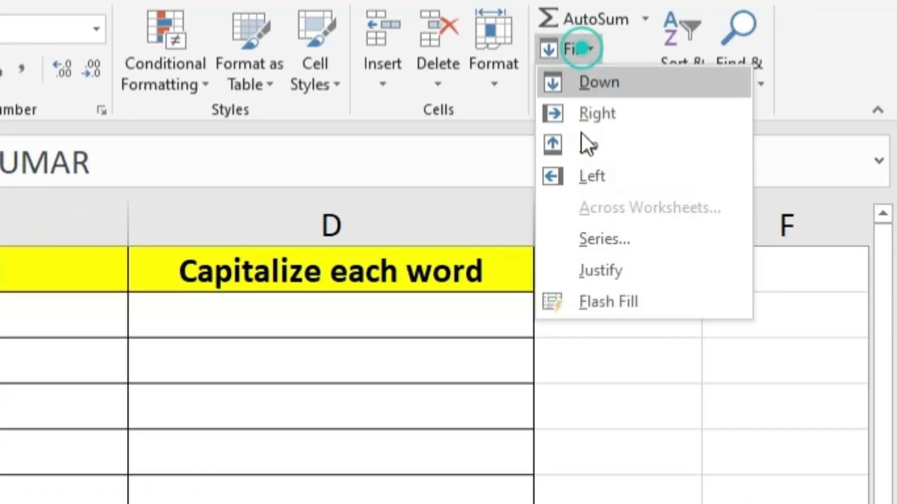
{"action": "left_click", "coordinate": [595, 301]}
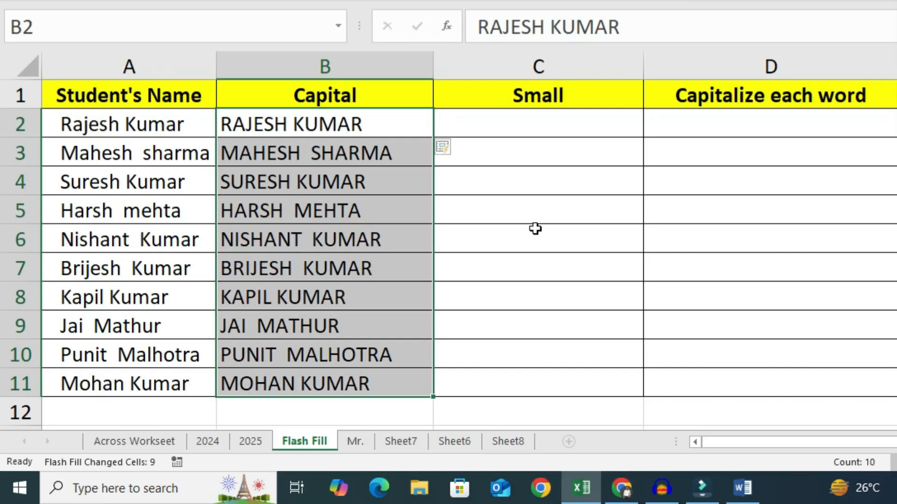
{"action": "left_click", "coordinate": [311, 324]}
{"action": "left_click_drag", "start_coordinate": [12, 232], "coordinate": [0, 502]}
{"action": "left_click_drag", "start_coordinate": [272, 374], "coordinate": [266, 373]}
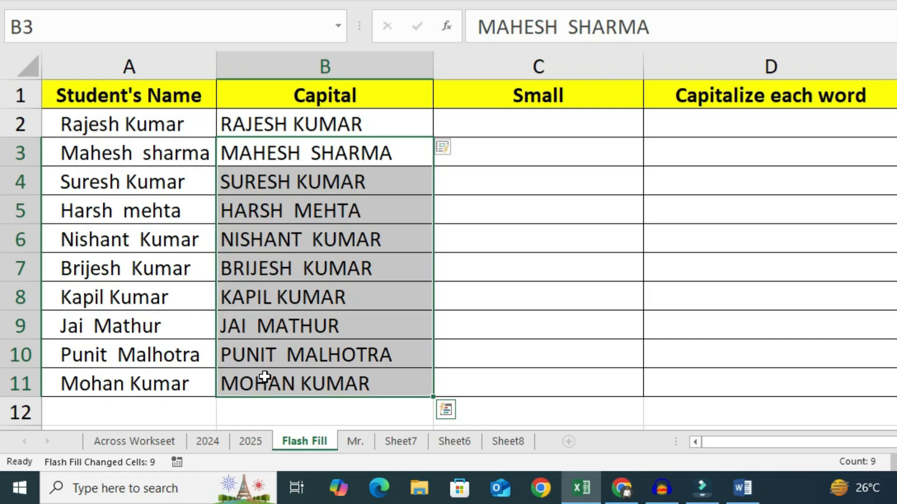
Enter the first student's name in all lowercase in C2.
{"action": "left_click", "coordinate": [520, 127]}
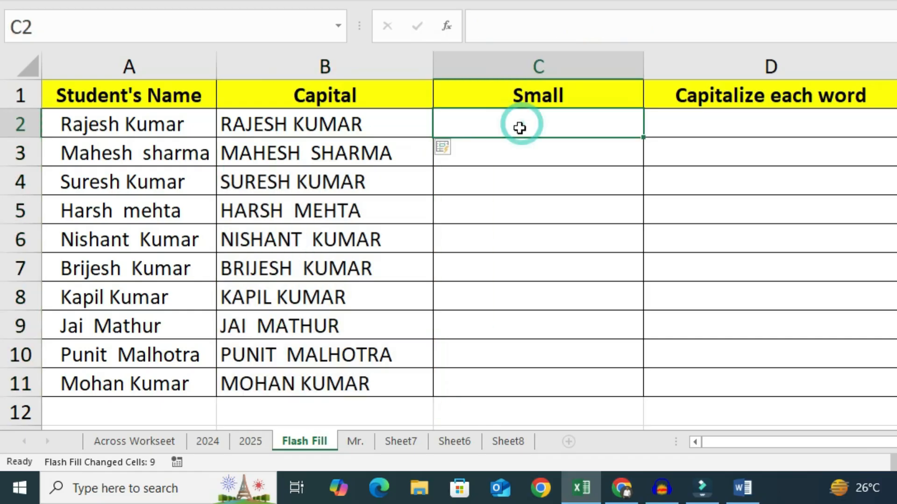
{"action": "type", "text": "ra"}
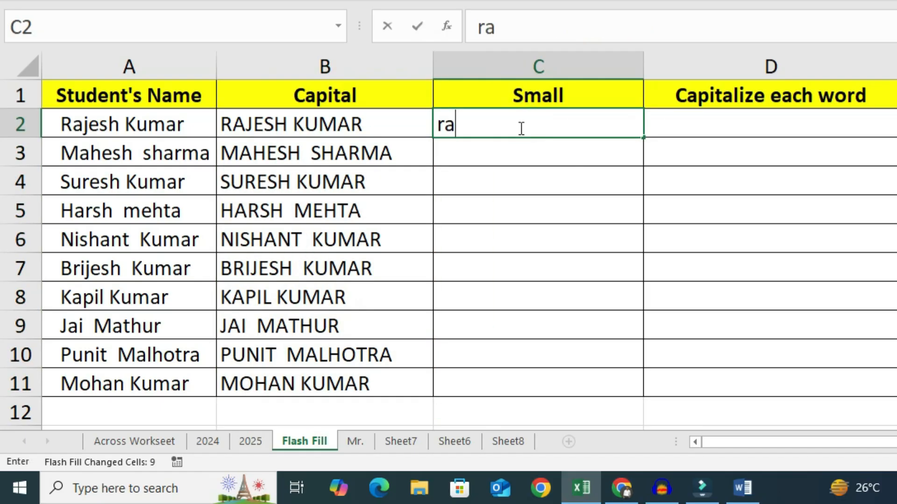
{"action": "type", "text": "jesh kumar"}
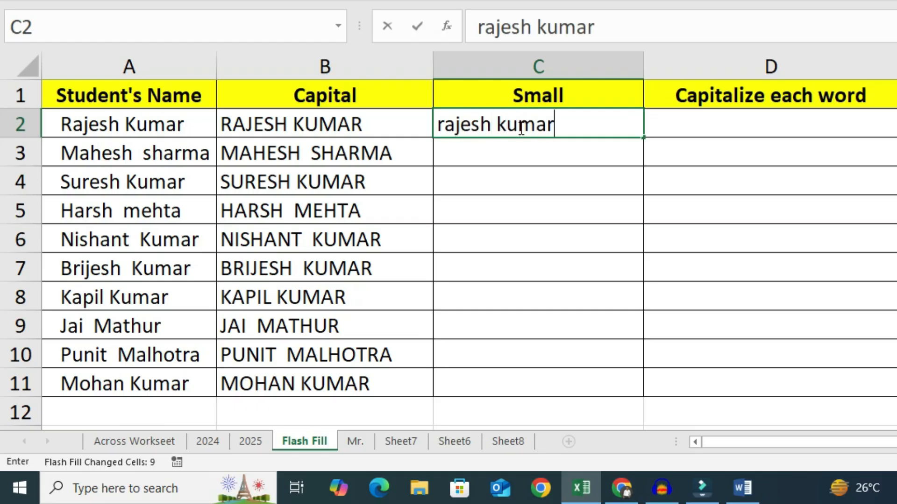
{"action": "left_click", "coordinate": [525, 163]}
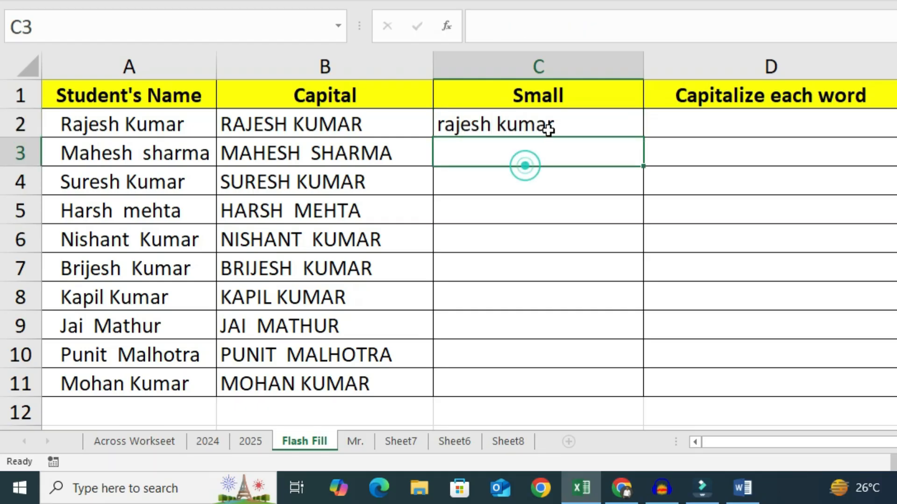
Apply Flash Fill to C2:C11 to convert every student name to lowercase.
{"action": "left_click_drag", "start_coordinate": [555, 123], "coordinate": [579, 384]}
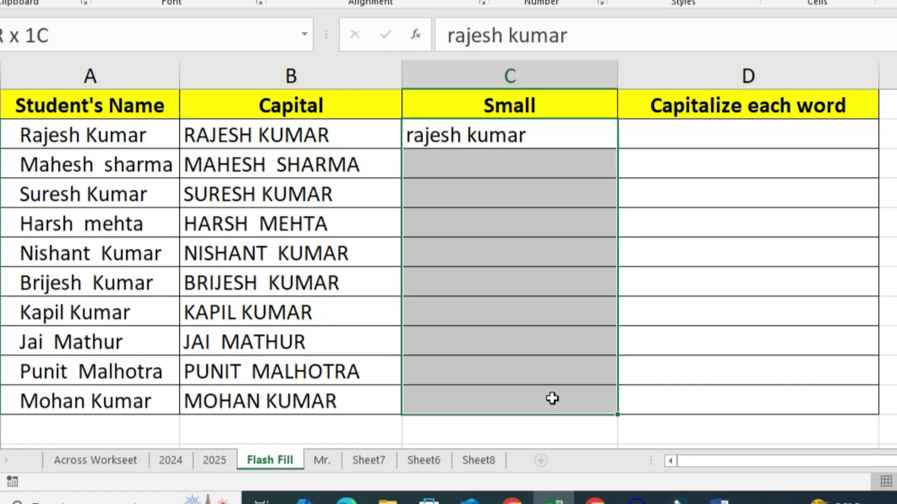
{"action": "left_click", "coordinate": [585, 48]}
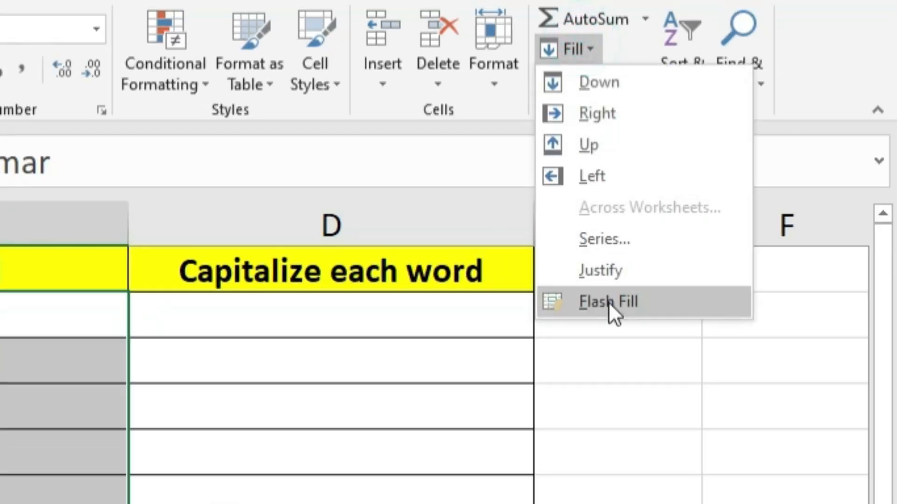
{"action": "left_click", "coordinate": [608, 302]}
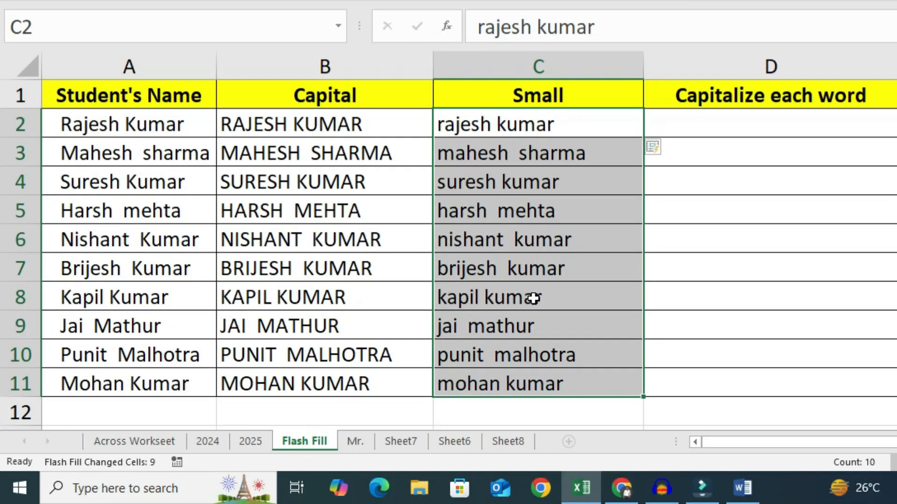
Enter the first student's name with each word capitalized in D2.
{"action": "left_click", "coordinate": [726, 120]}
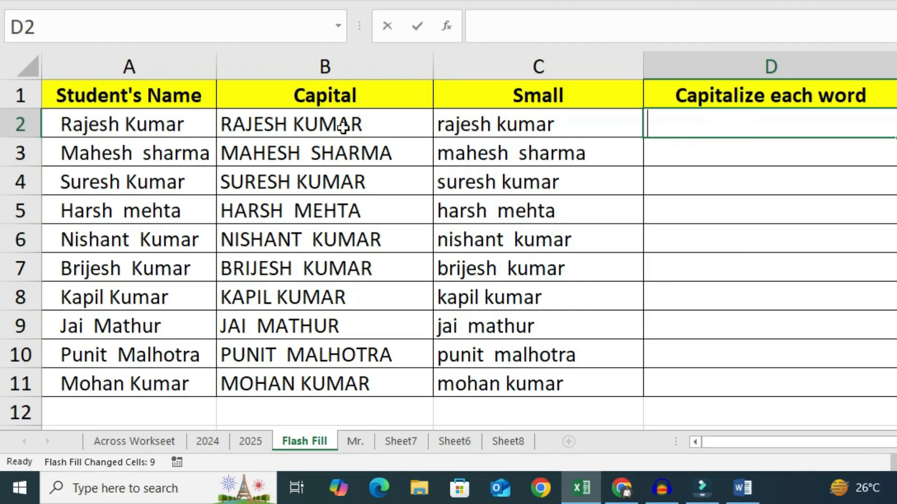
{"action": "type", "text": "Rajesh Kumar"}
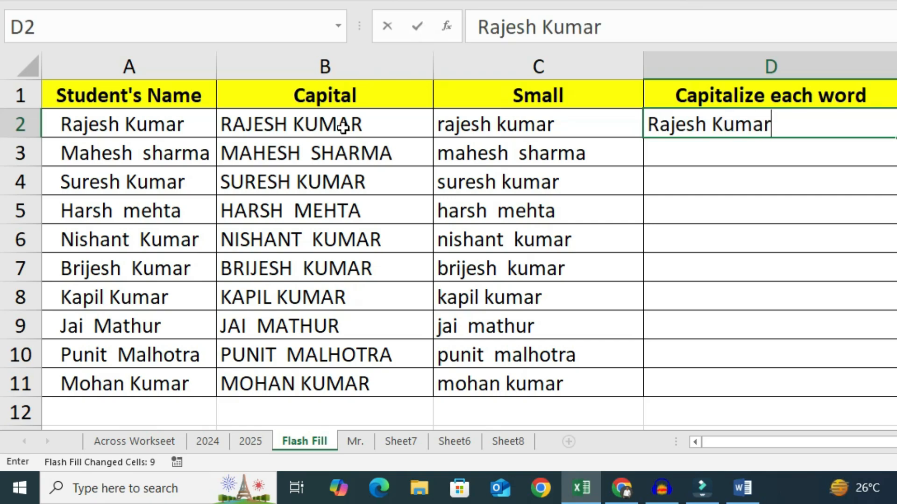
{"action": "key", "text": "Return"}
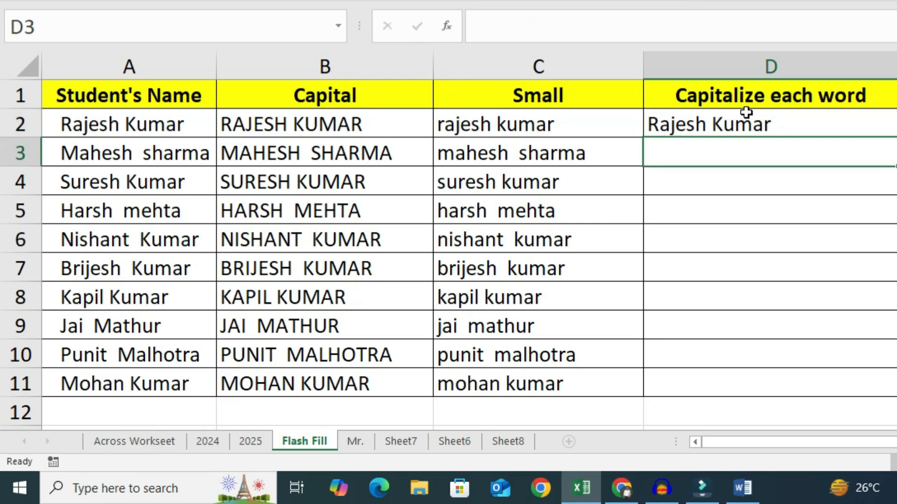
Flash Fill D2:D11 with the capitalized-word names using the keyboard shortcut.
{"action": "left_click_drag", "start_coordinate": [744, 121], "coordinate": [716, 383]}
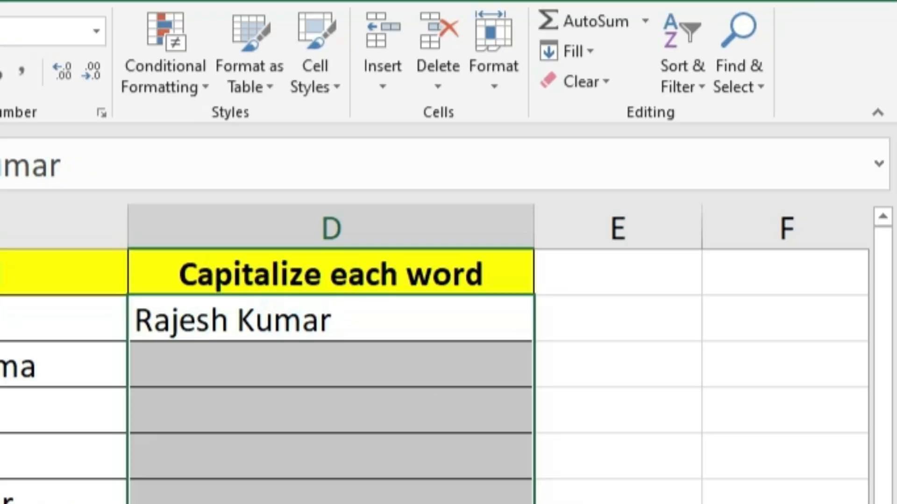
{"action": "left_click", "coordinate": [570, 52]}
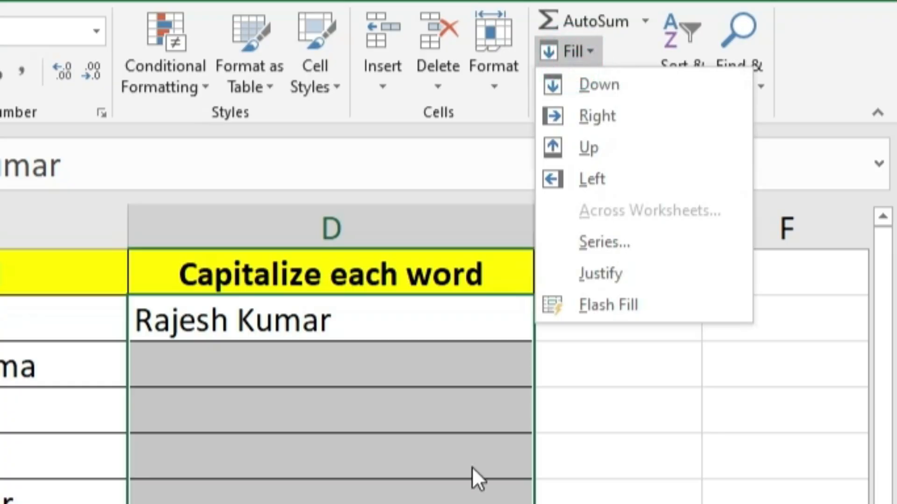
{"action": "left_click", "coordinate": [716, 347]}
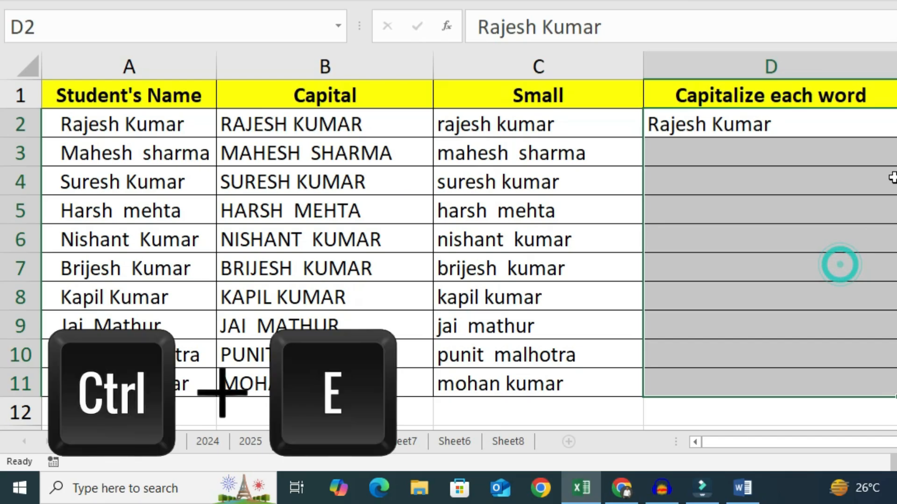
{"action": "key", "text": "ctrl+e"}
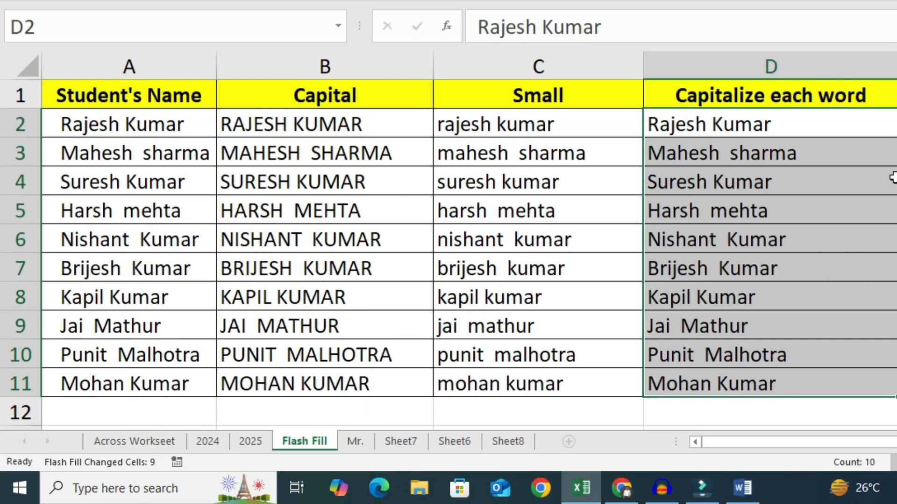
Switch to the Mr. sheet and enter ESA followed by the first student's first name and Kumar in F2.
{"action": "left_click", "coordinate": [354, 443]}
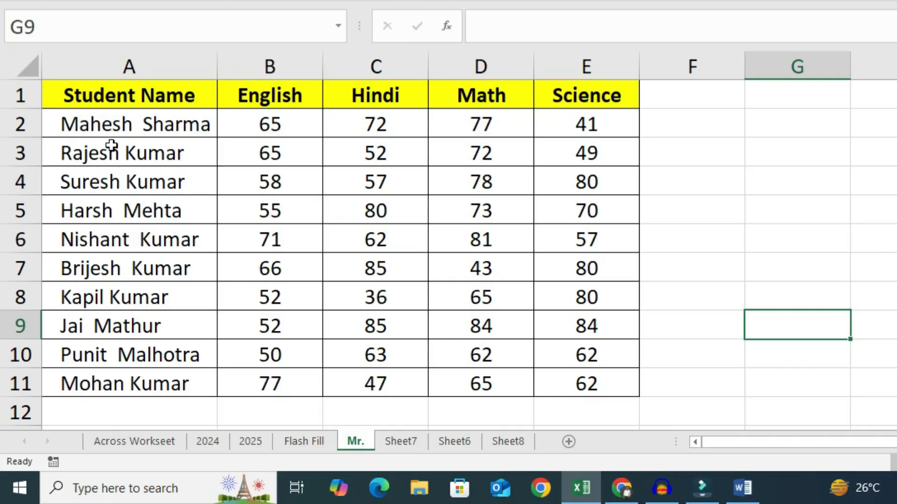
{"action": "left_click", "coordinate": [64, 124]}
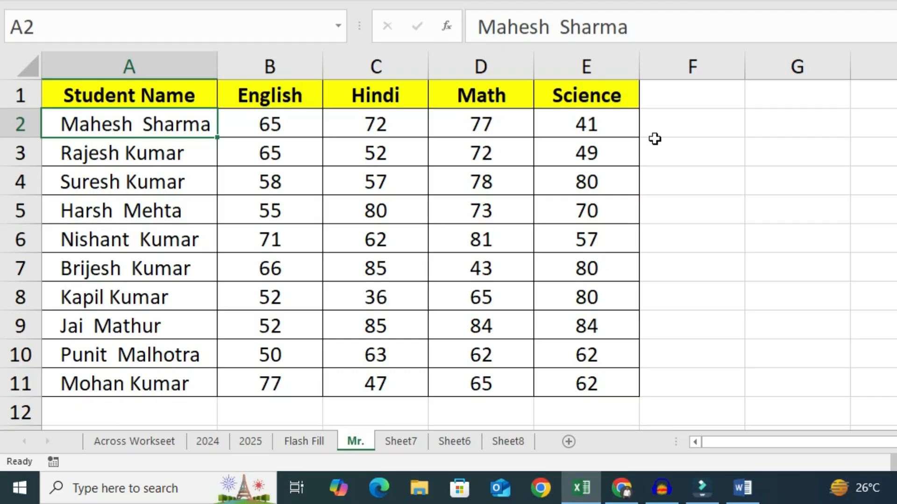
{"action": "left_click", "coordinate": [689, 133]}
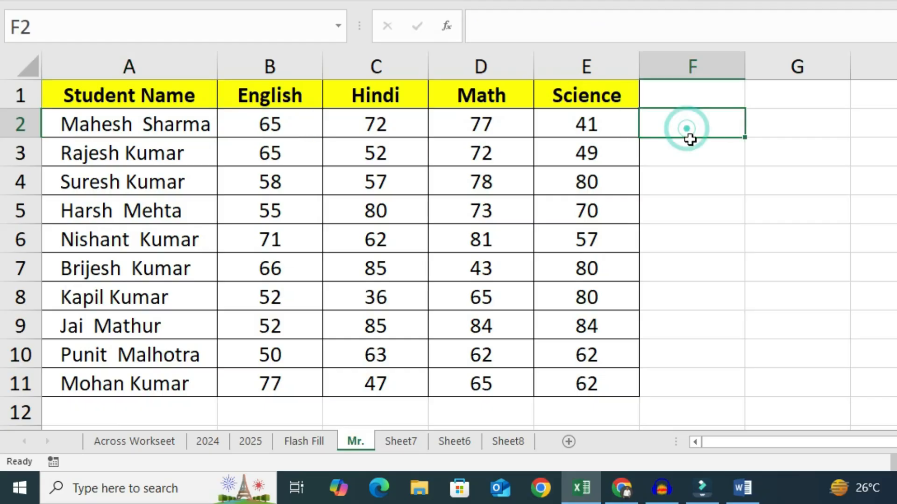
{"action": "type", "text": "E"}
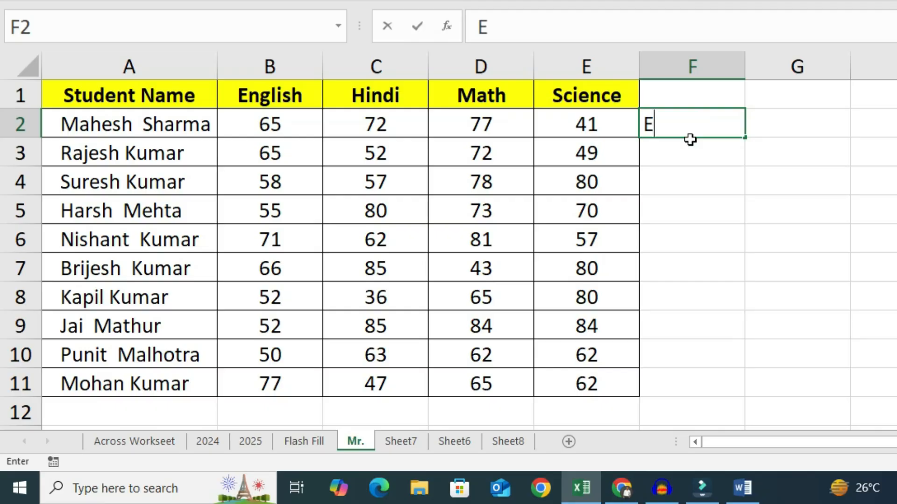
{"action": "type", "text": "S"}
{"action": "type", "text": "a"}
{"action": "key", "text": "BackSpace"}
{"action": "type", "text": "A "}
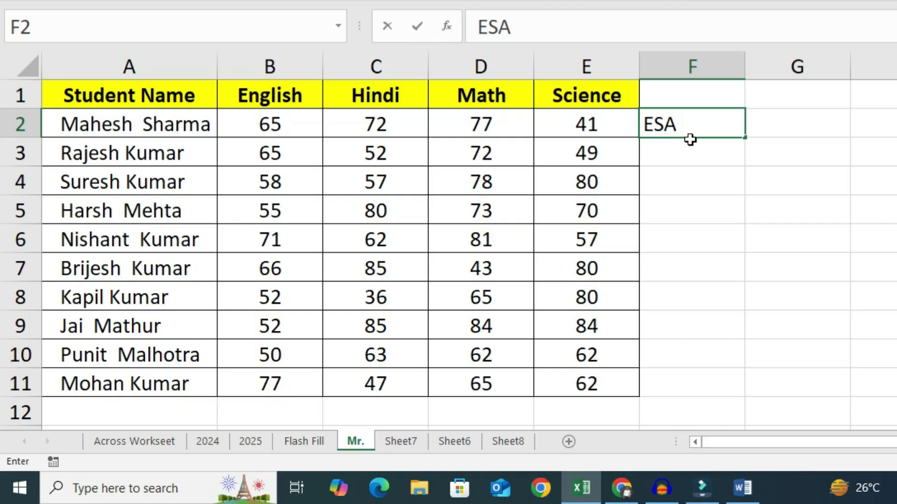
{"action": "type", "text": "Mahesh"}
{"action": "type", "text": "Kumar"}
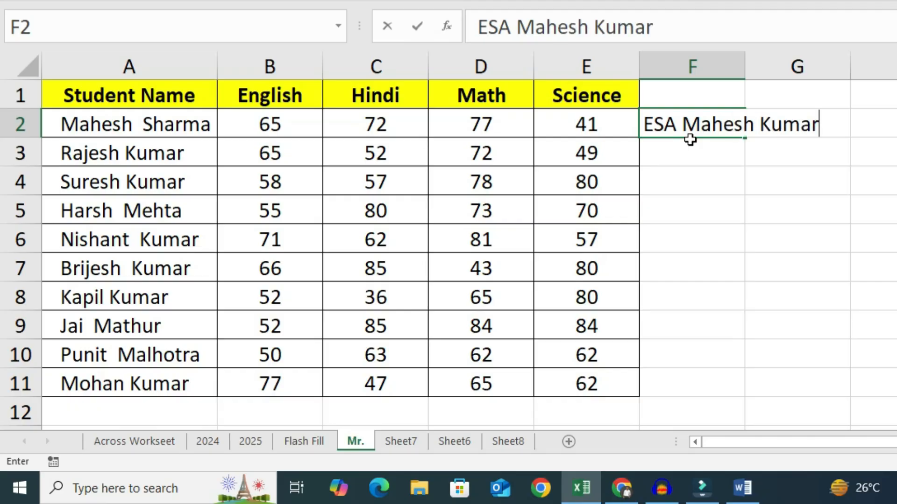
{"action": "key", "text": "Return"}
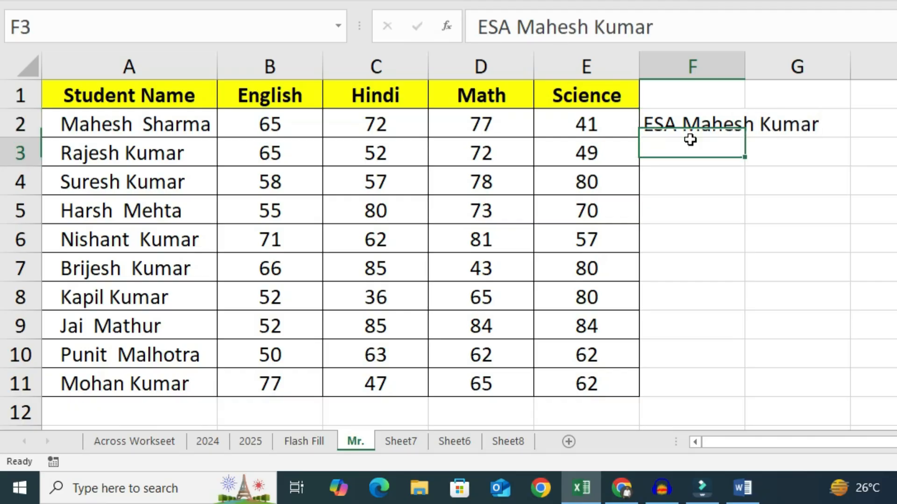
Widen column F and Flash Fill F2:F11 with the ESA-prefixed name pattern.
{"action": "left_click_drag", "start_coordinate": [743, 72], "coordinate": [825, 72]}
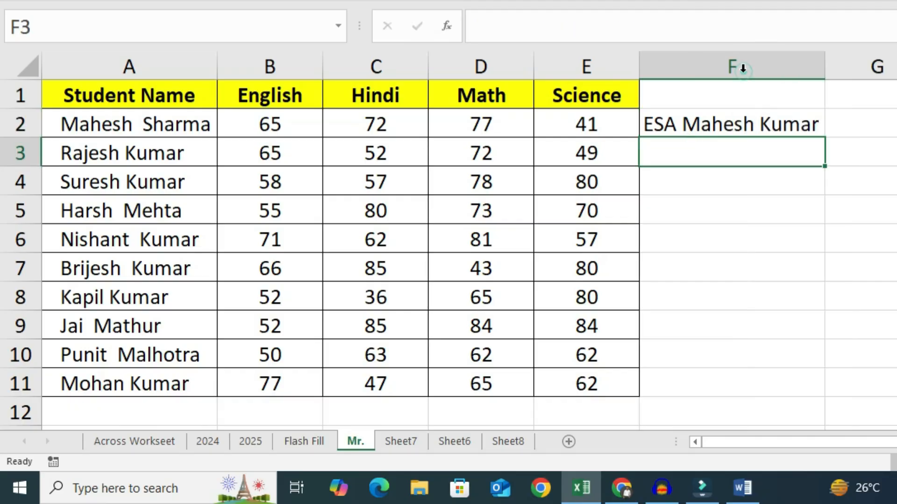
{"action": "left_click_drag", "start_coordinate": [741, 125], "coordinate": [740, 394]}
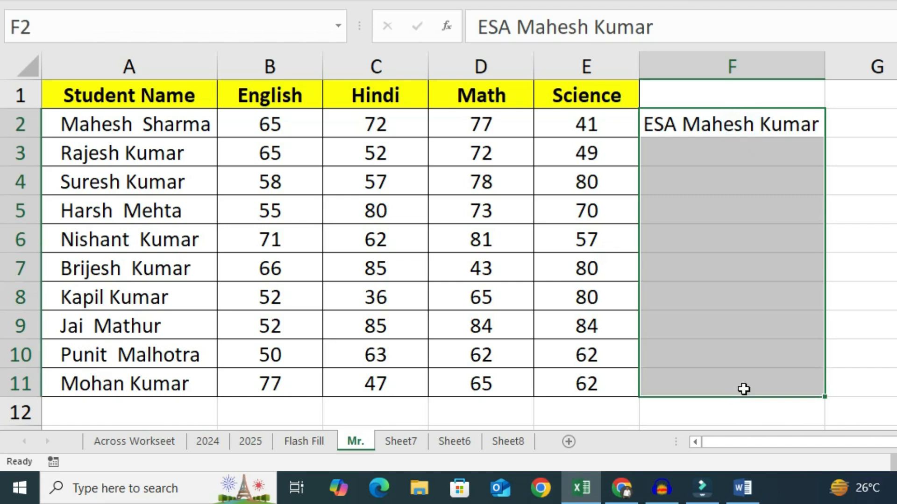
{"action": "key", "text": "ctrl+e"}
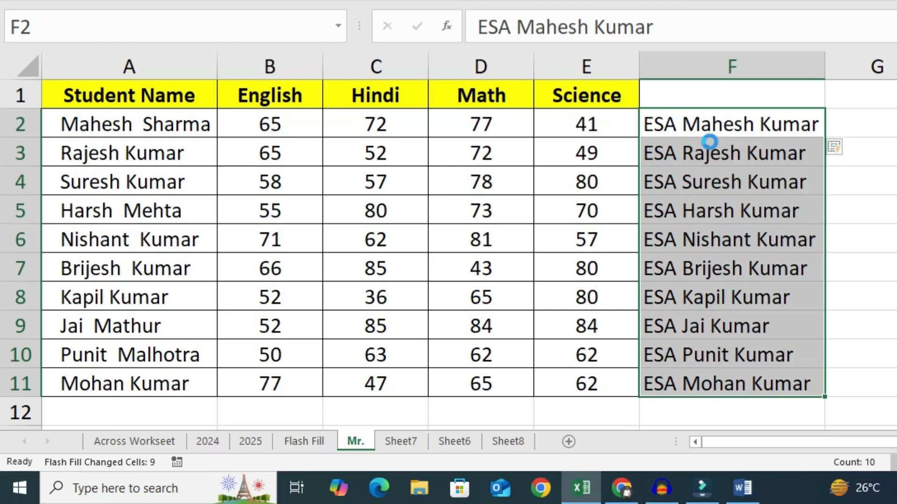
{"action": "key", "text": "Delete"}
{"action": "left_click", "coordinate": [689, 120]}
{"action": "type", "text": "M"}
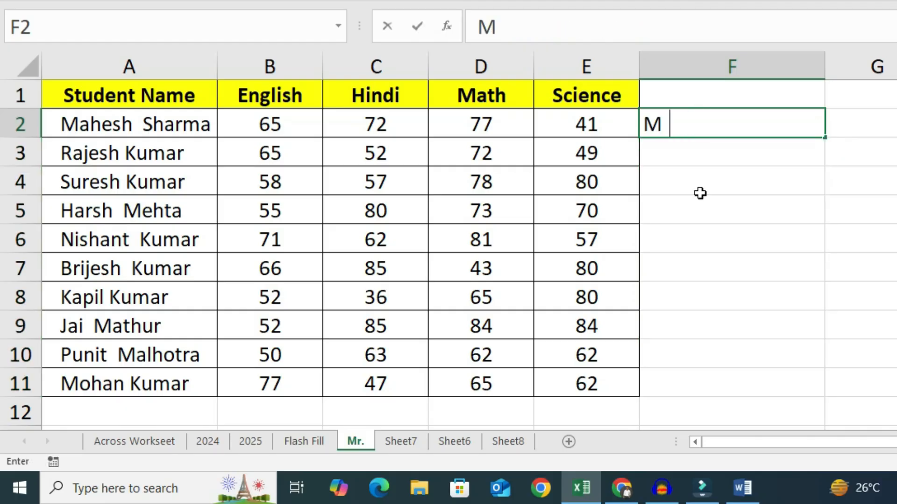
{"action": "type", "text": "r. Mahe"}
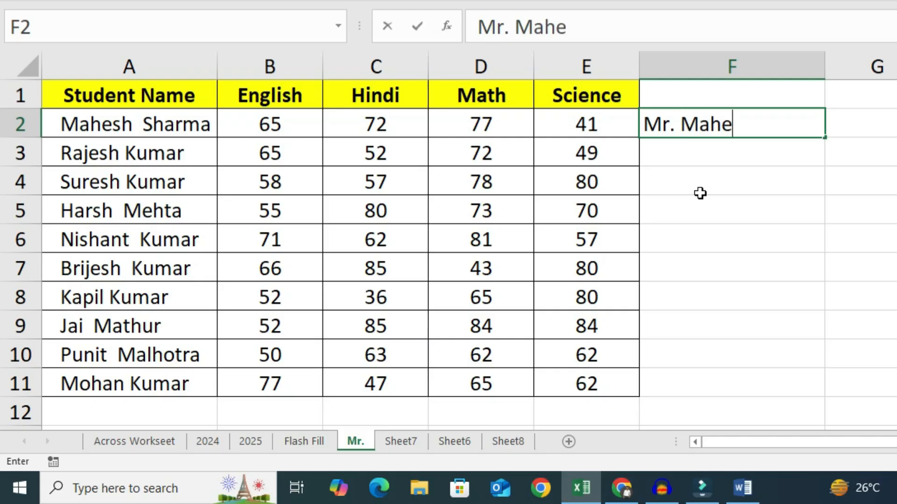
{"action": "type", "text": "sh Ku"}
{"action": "key", "text": "BackSpace"}
{"action": "key", "text": "BackSpace"}
{"action": "key", "text": "BackSpace"}
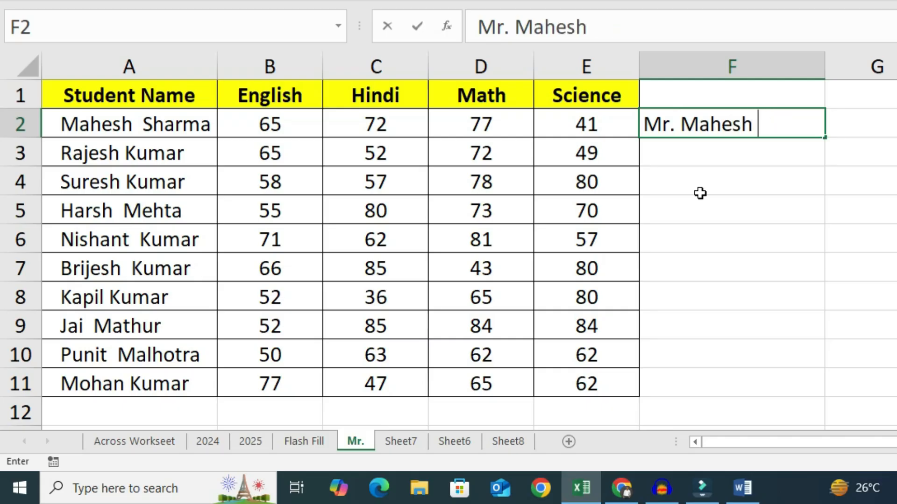
{"action": "type", "text": "Sharma"}
{"action": "key", "text": "Return"}
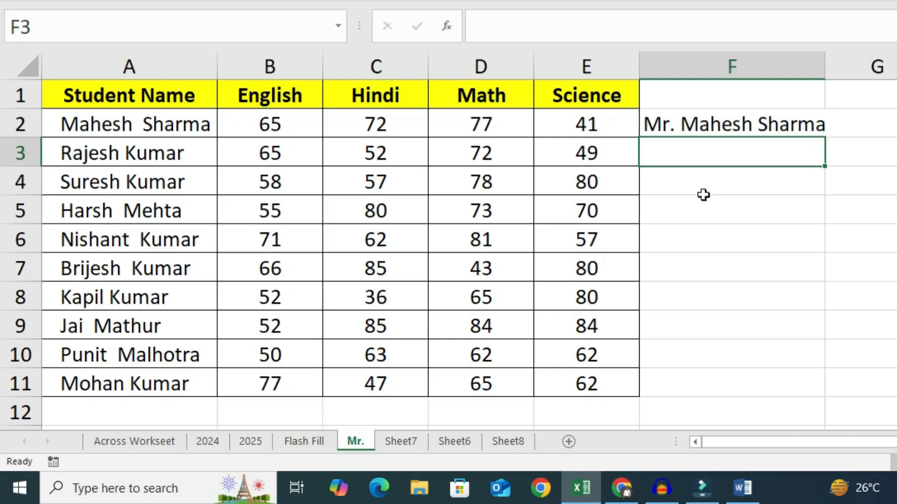
Flash Fill F2:F11 with the Mr.-prefixed full-name pattern using the keyboard shortcut.
{"action": "left_click_drag", "start_coordinate": [750, 120], "coordinate": [739, 389]}
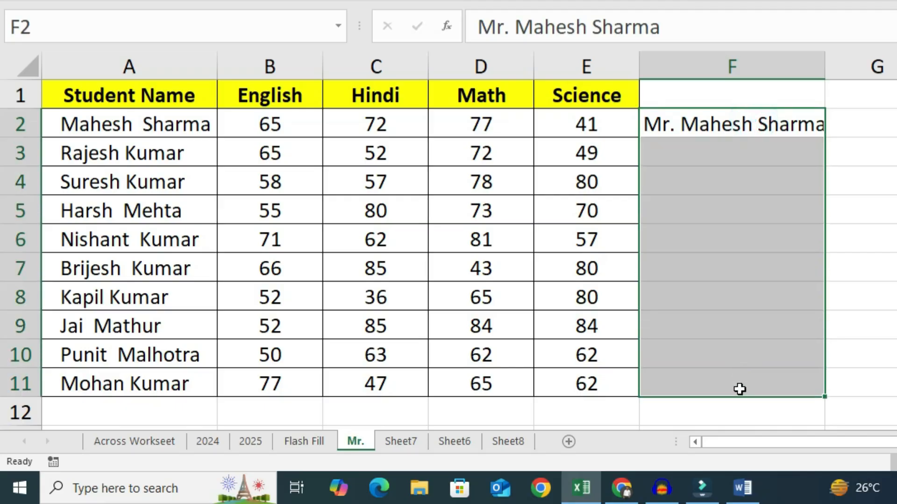
{"action": "key", "text": "ctrl+e"}
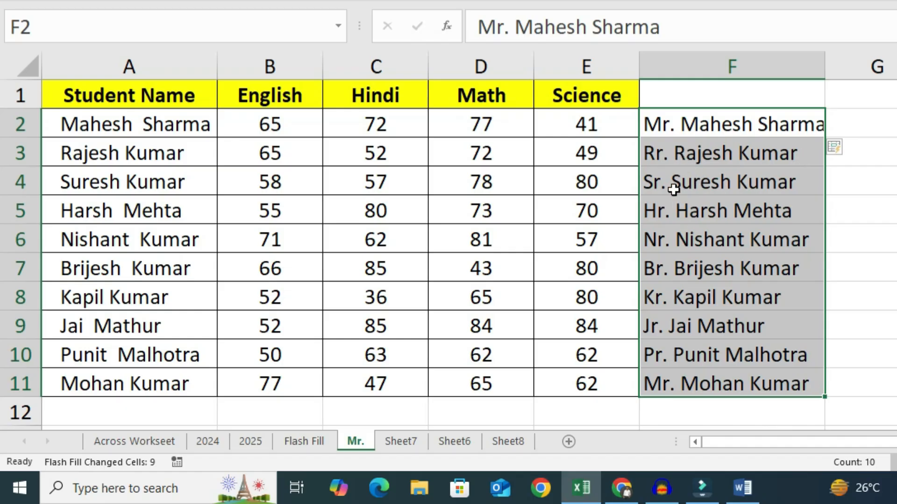
Correct the title in F4 to Mr. so Flash Fill applies Mr. to every name.
{"action": "double_click", "coordinate": [661, 182]}
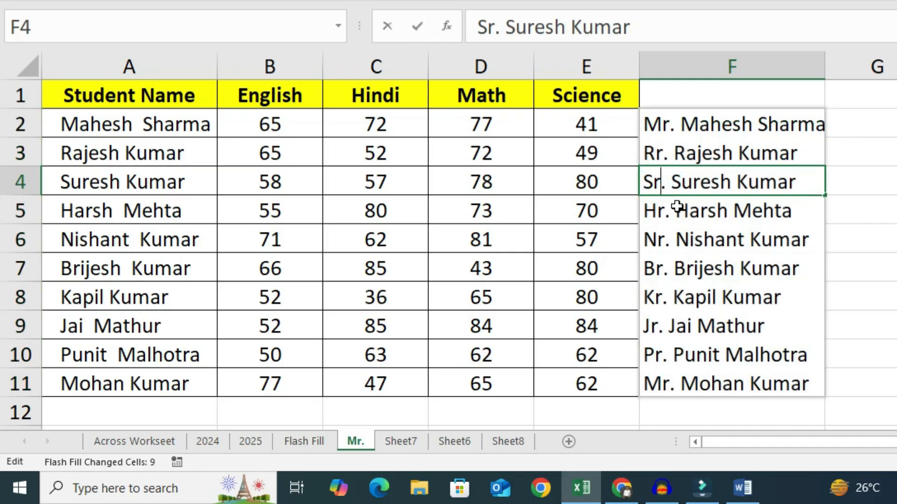
{"action": "key", "text": "BackSpace"}
{"action": "key", "text": "BackSpace"}
{"action": "type", "text": "Mr"}
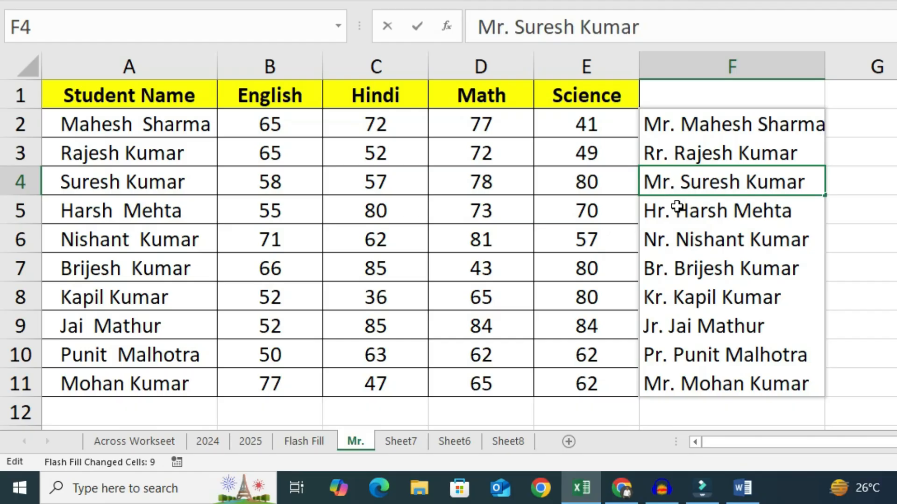
{"action": "key", "text": "Return"}
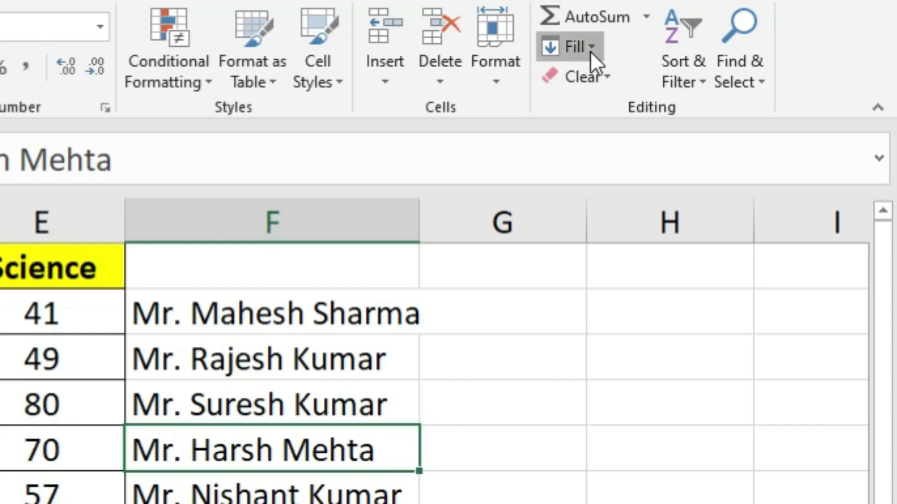
Open the Fill options list with a Mr. name cell in column F selected.
{"action": "left_click", "coordinate": [590, 47]}
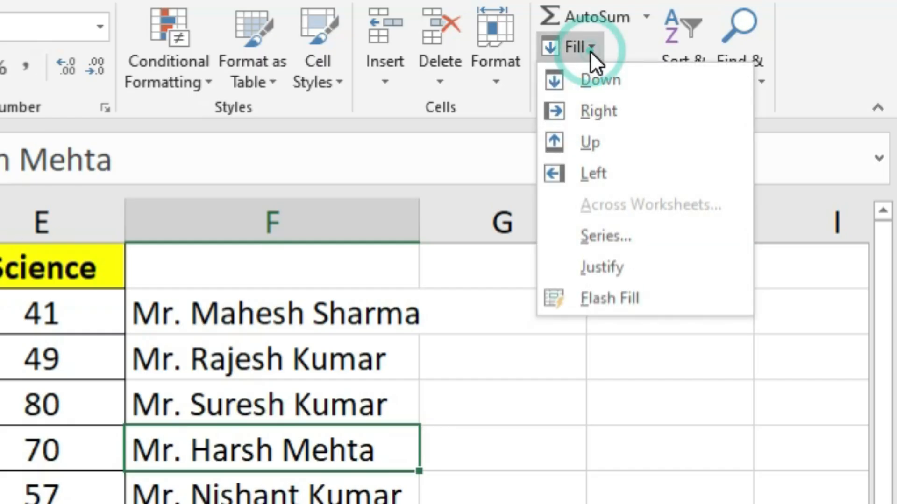